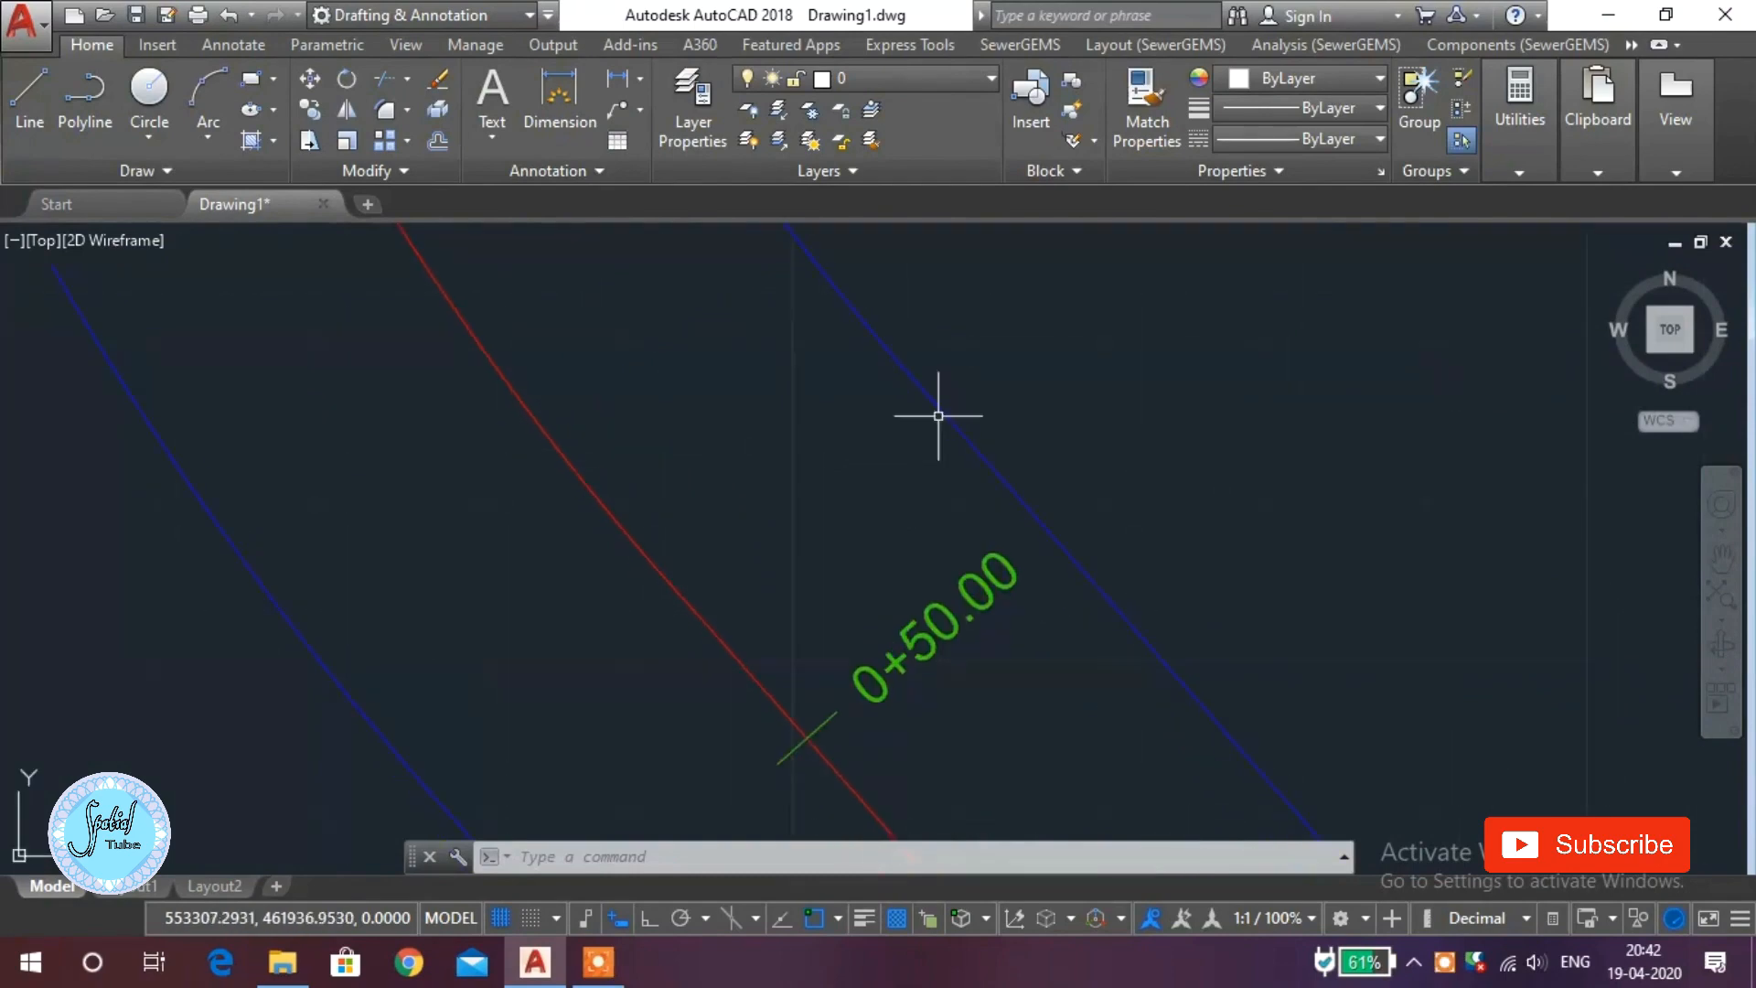
Examine the road alignment and its chainage labels from 0+00.00 to the 34+00.00 end
{"action": "middle_click_drag", "start_coordinate": [899, 832], "coordinate": [725, 587]}
{"action": "scroll", "coordinate": [434, 441], "scroll_direction": "down", "scroll_amount": 5}
{"action": "scroll", "coordinate": [550, 448], "scroll_direction": "down", "scroll_amount": 5}
{"action": "middle_click_drag", "start_coordinate": [1167, 648], "coordinate": [478, 565]}
{"action": "middle_click_drag", "start_coordinate": [1247, 708], "coordinate": [577, 247]}
{"action": "scroll", "coordinate": [818, 546], "scroll_direction": "up", "scroll_amount": 7}
{"action": "scroll", "coordinate": [677, 521], "scroll_direction": "up", "scroll_amount": 10}
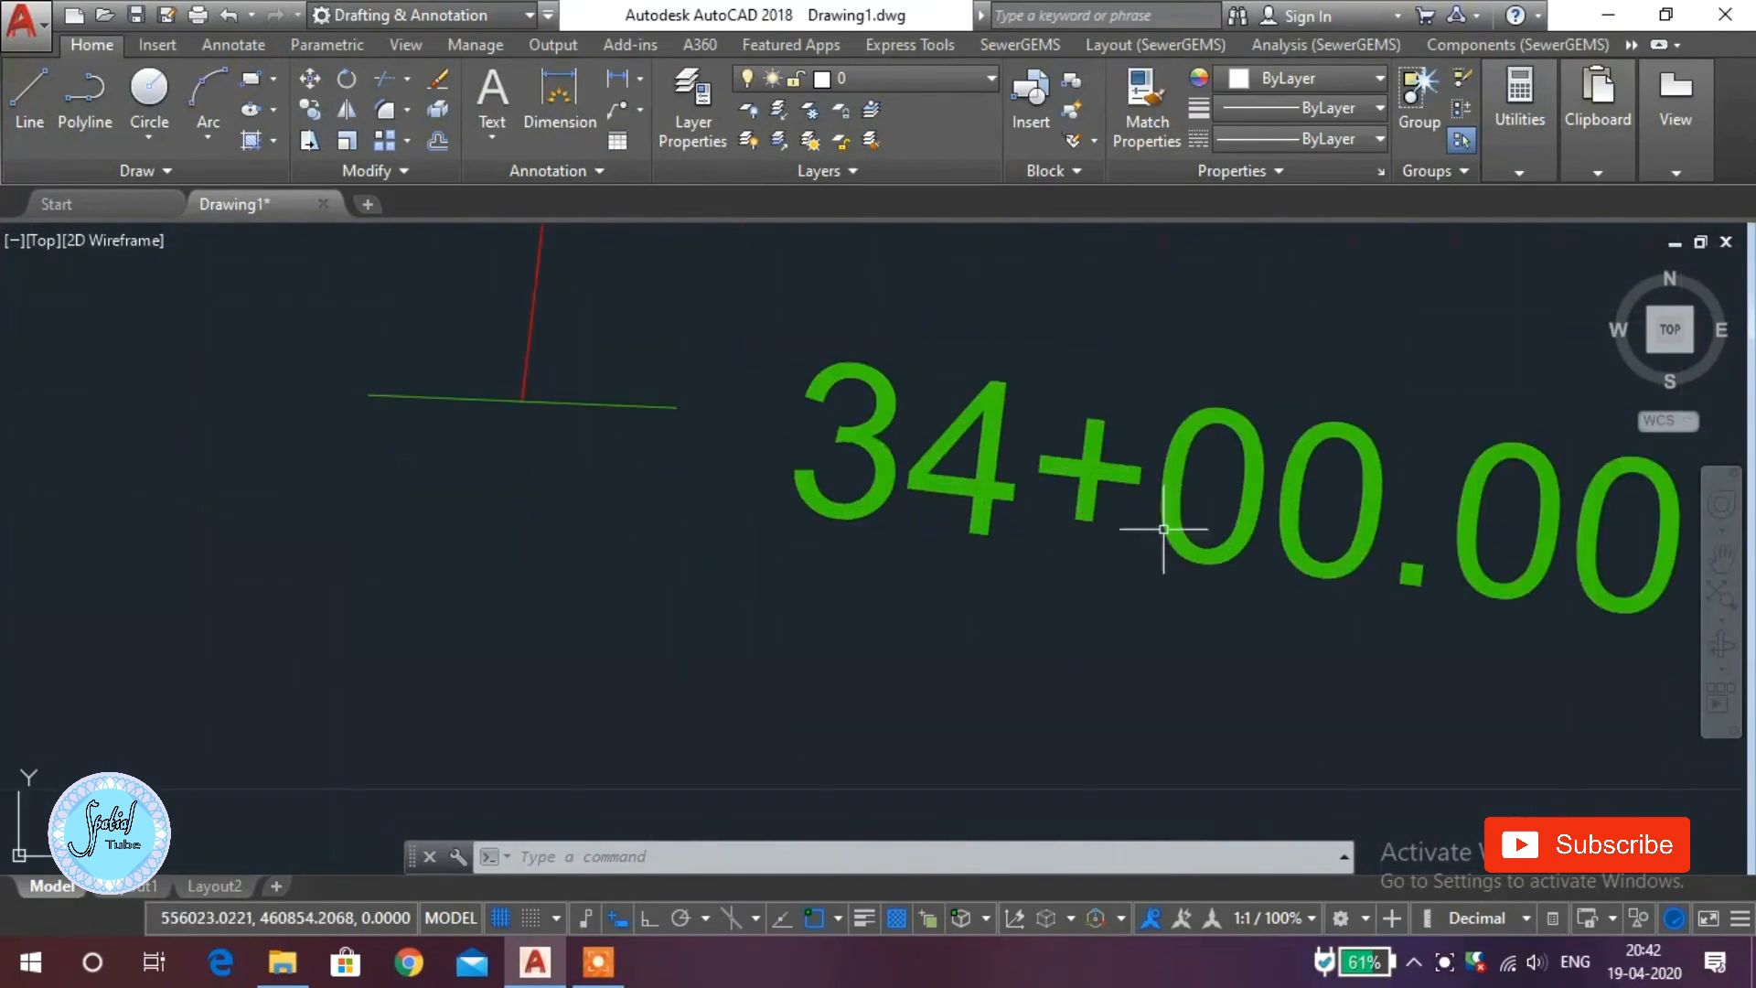
{"action": "scroll", "coordinate": [772, 481], "scroll_direction": "down", "scroll_amount": 12}
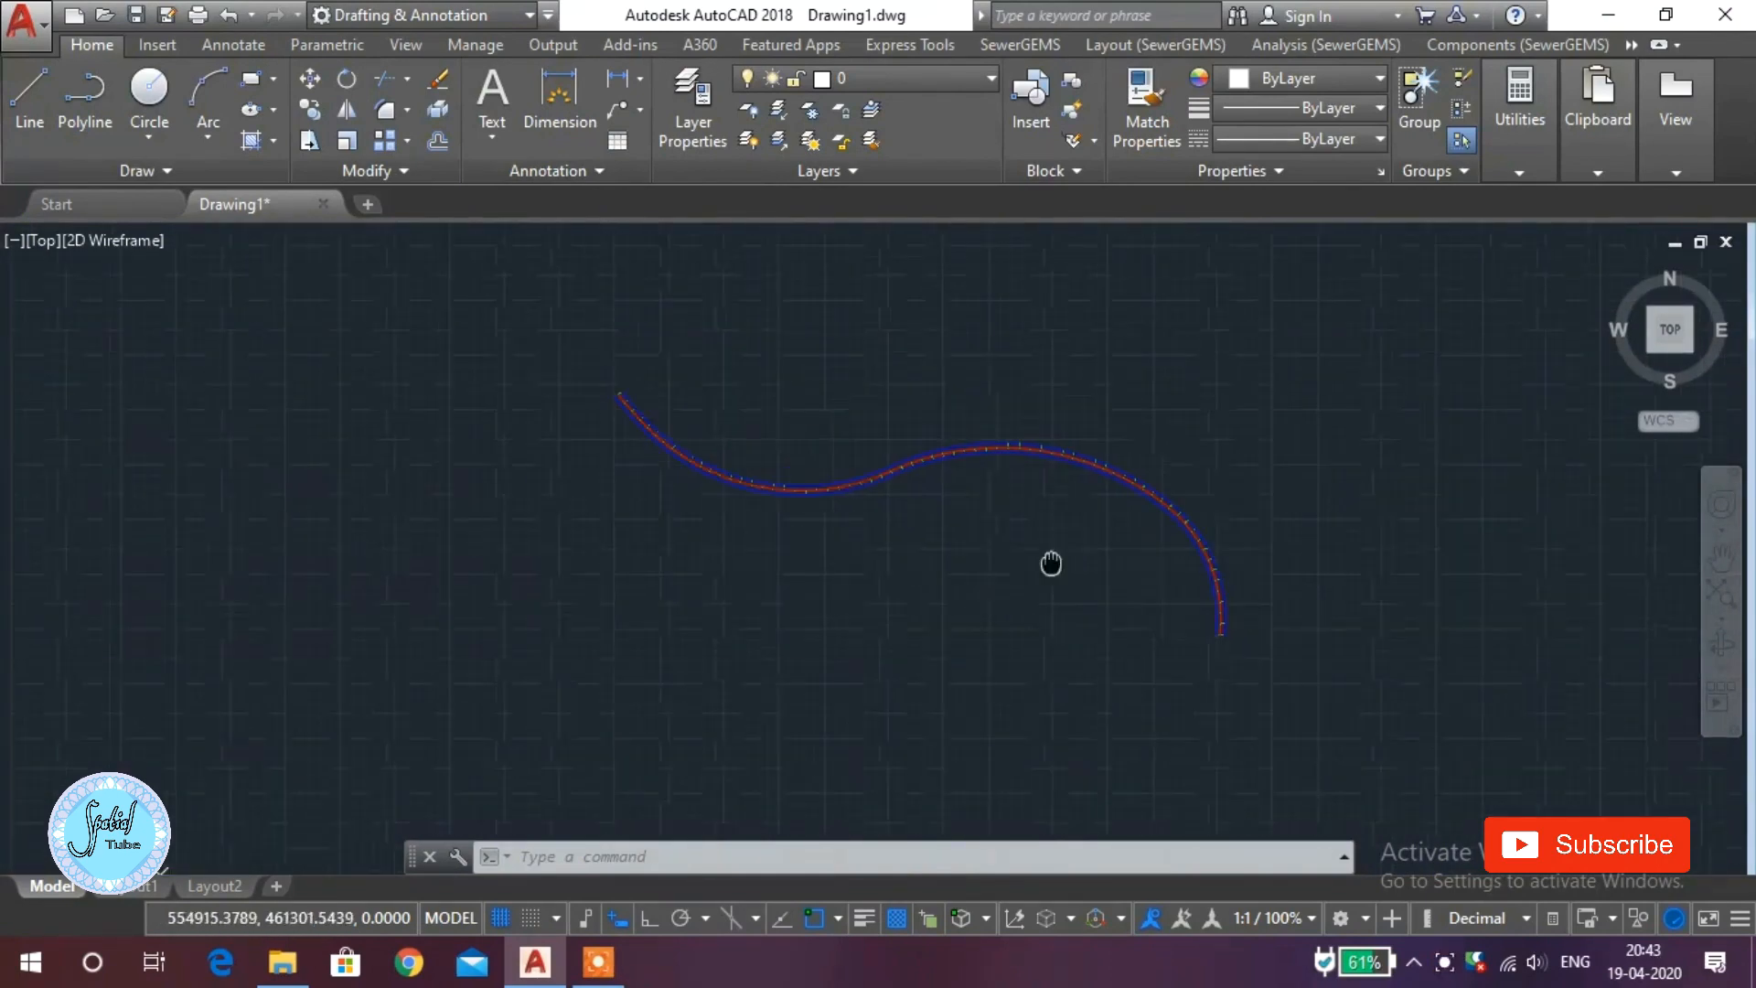
{"action": "scroll", "coordinate": [949, 502], "scroll_direction": "up", "scroll_amount": 8}
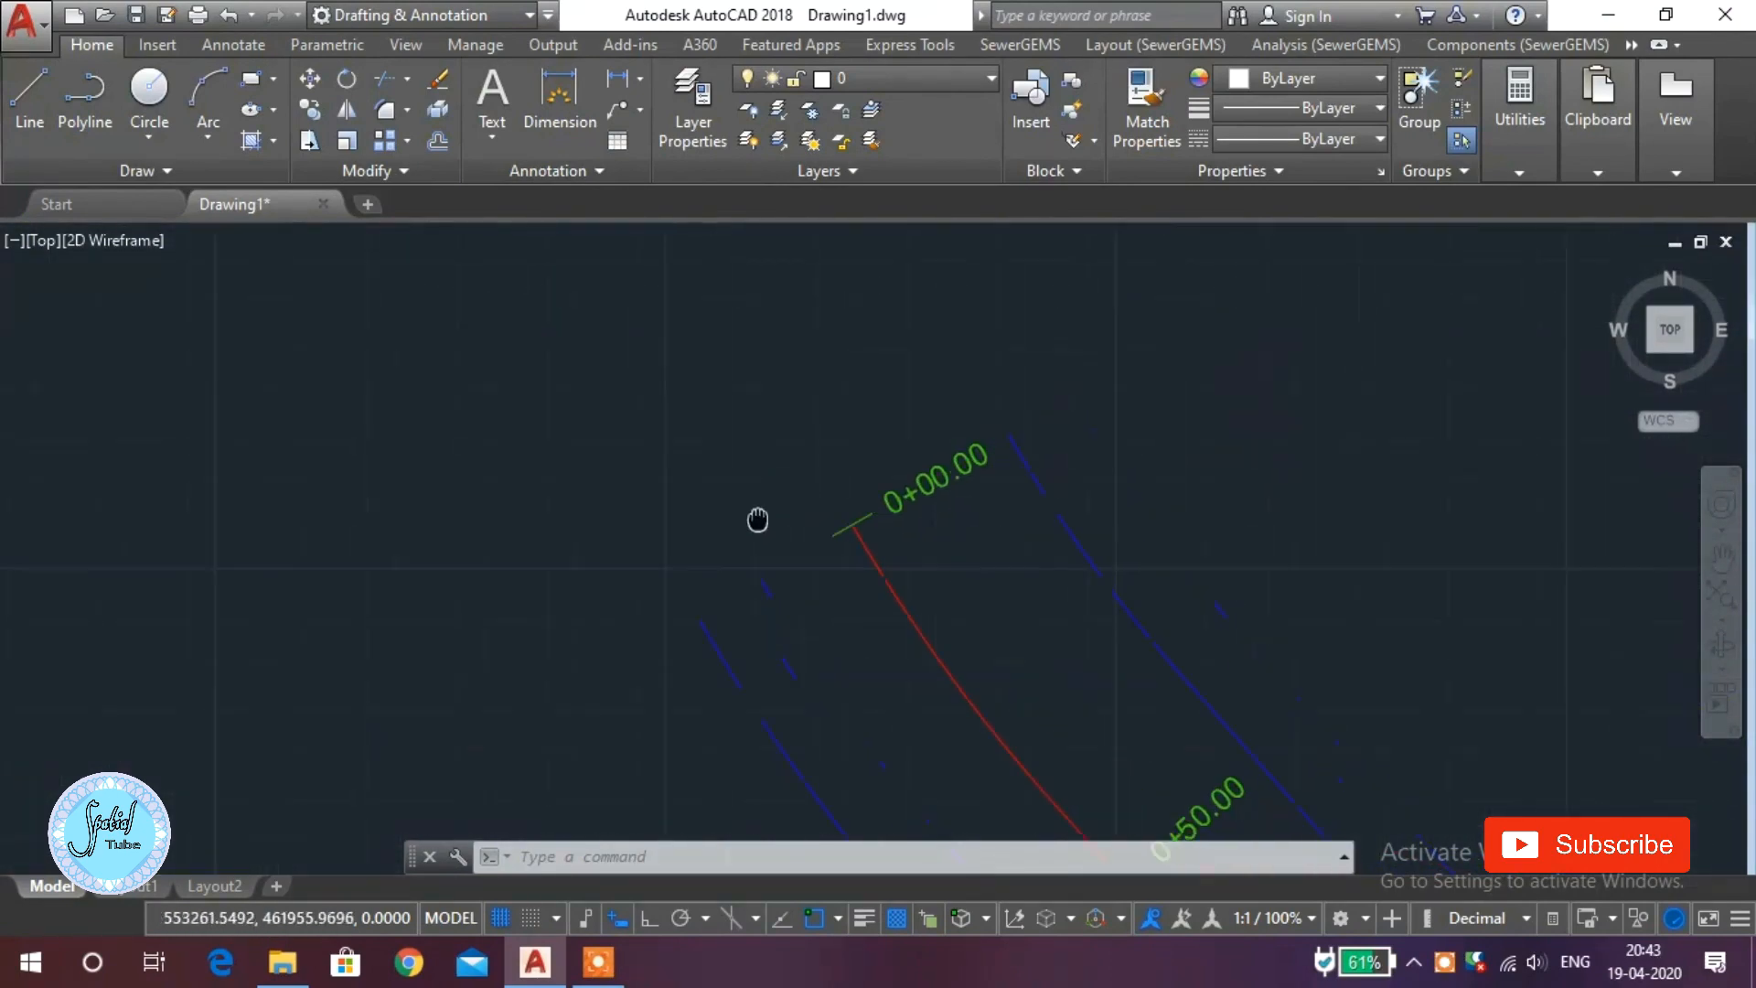
Place points along the red centreline with the MEASURE command, using a segment length of 50
{"action": "type", "text": "MEASu"}
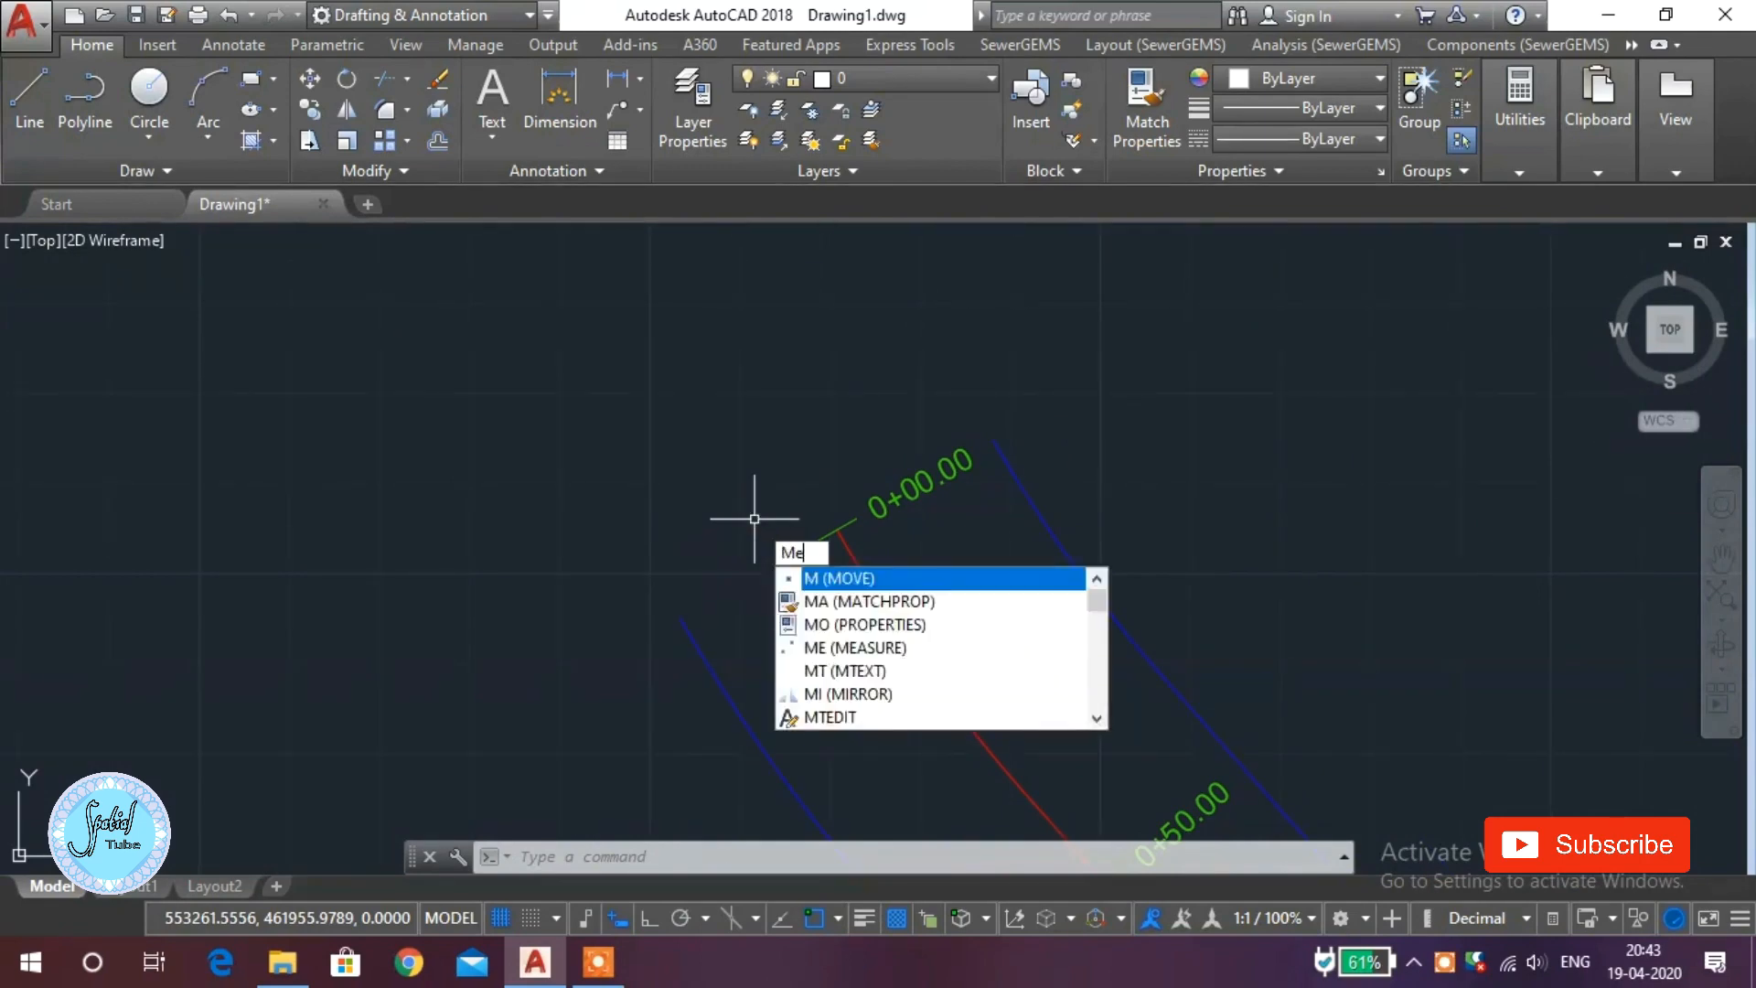
{"action": "type", "text": "re"}
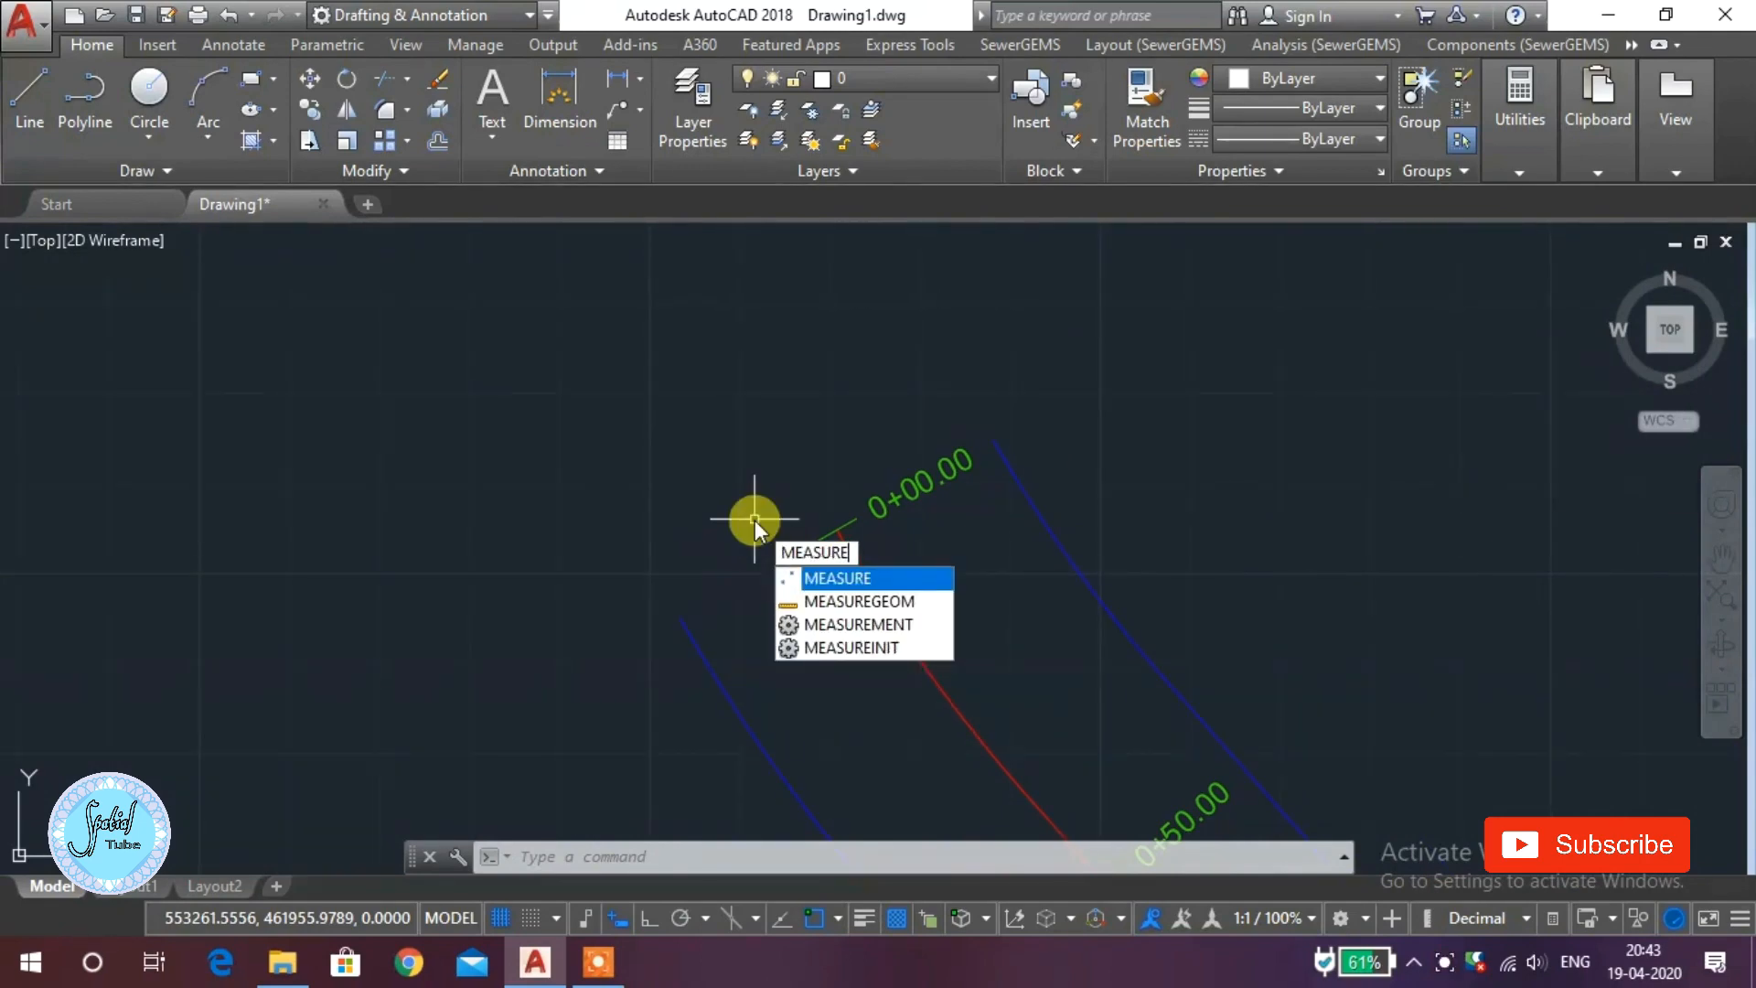
{"action": "key", "text": "Return"}
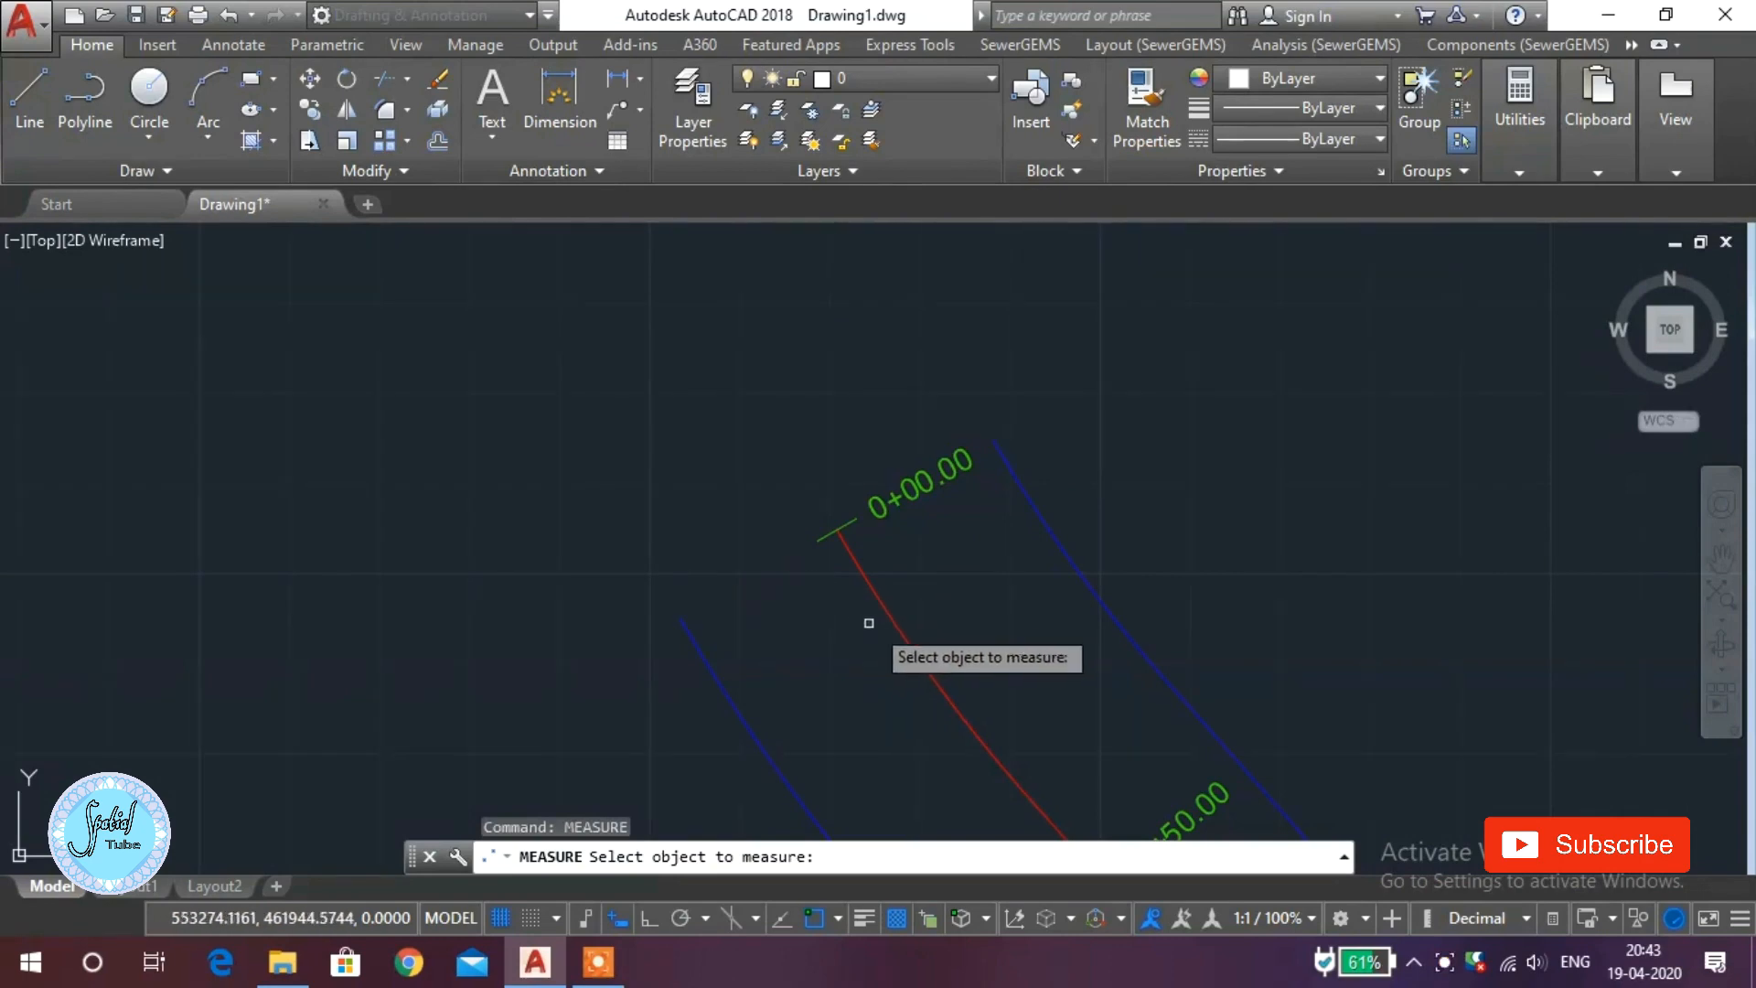
{"action": "left_click", "coordinate": [888, 610]}
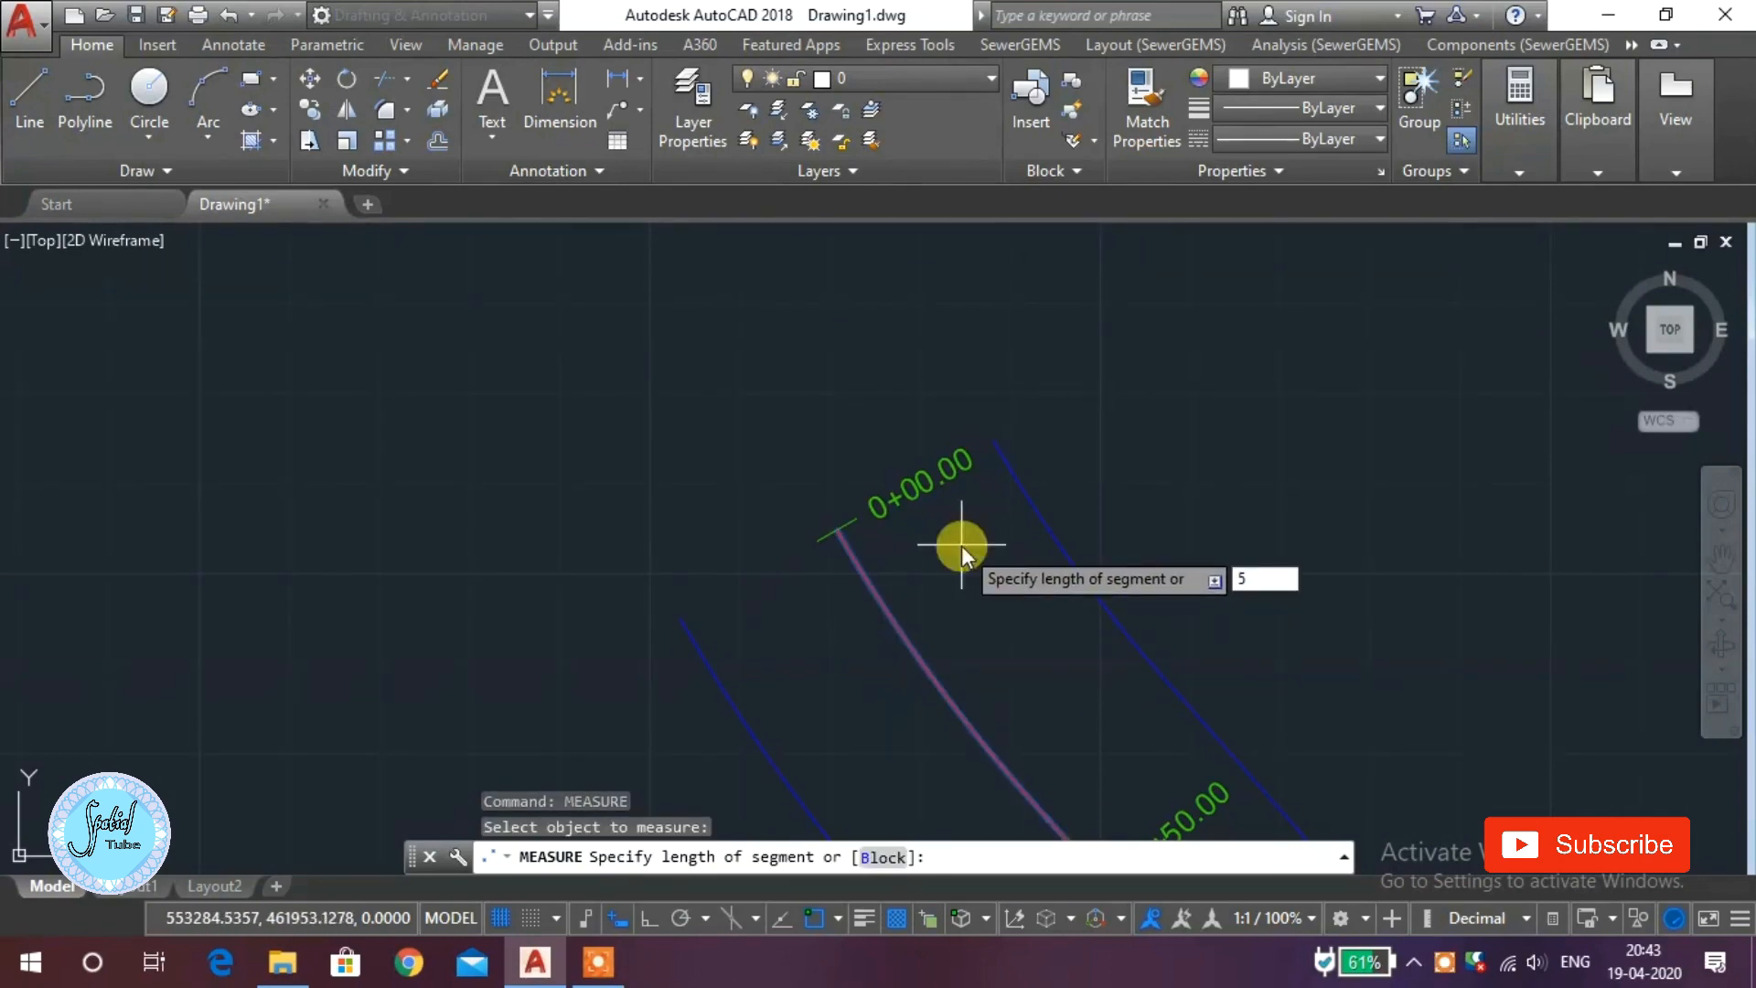
{"action": "key", "text": "Return"}
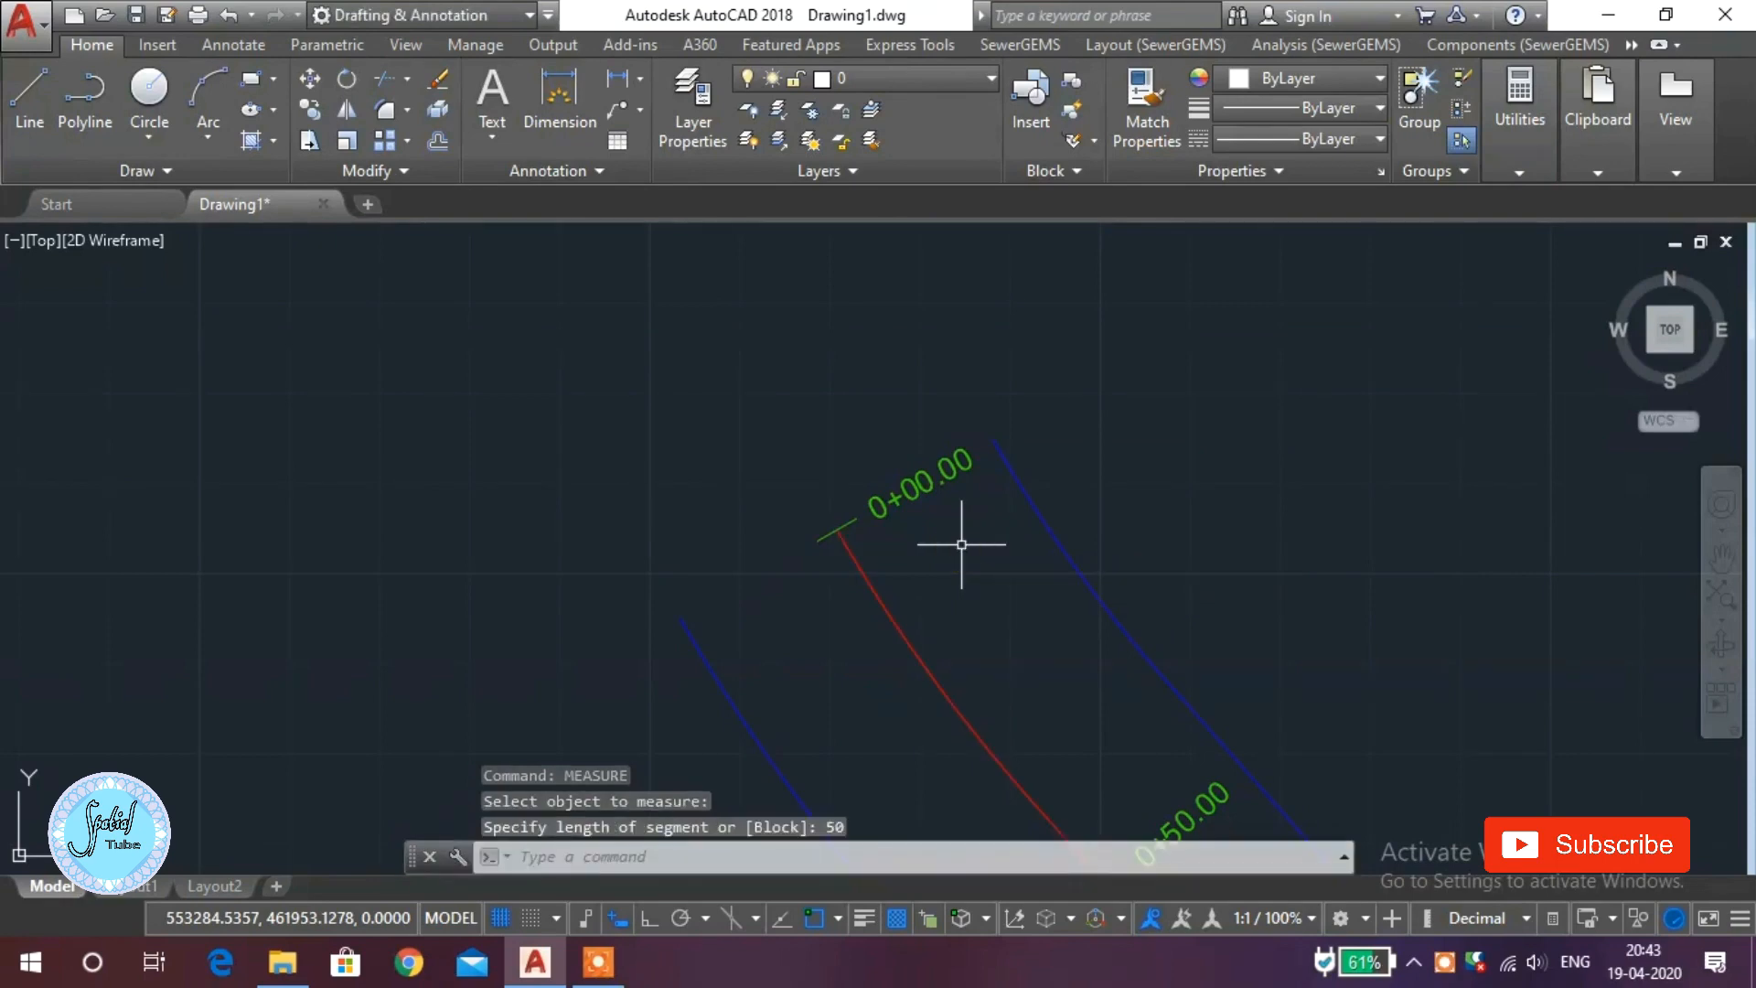
Inspect the centreline and its chainage ticks for the points placed at the measured interval
{"action": "scroll", "coordinate": [951, 535], "scroll_direction": "down", "scroll_amount": 4}
{"action": "scroll", "coordinate": [907, 515], "scroll_direction": "down", "scroll_amount": 4}
{"action": "middle_click_drag", "start_coordinate": [1089, 627], "coordinate": [521, 533]}
{"action": "scroll", "coordinate": [840, 534], "scroll_direction": "down", "scroll_amount": 2}
{"action": "middle_click_drag", "start_coordinate": [1196, 698], "coordinate": [1082, 519]}
{"action": "middle_click_drag", "start_coordinate": [630, 430], "coordinate": [794, 622]}
{"action": "scroll", "coordinate": [698, 513], "scroll_direction": "up", "scroll_amount": 10}
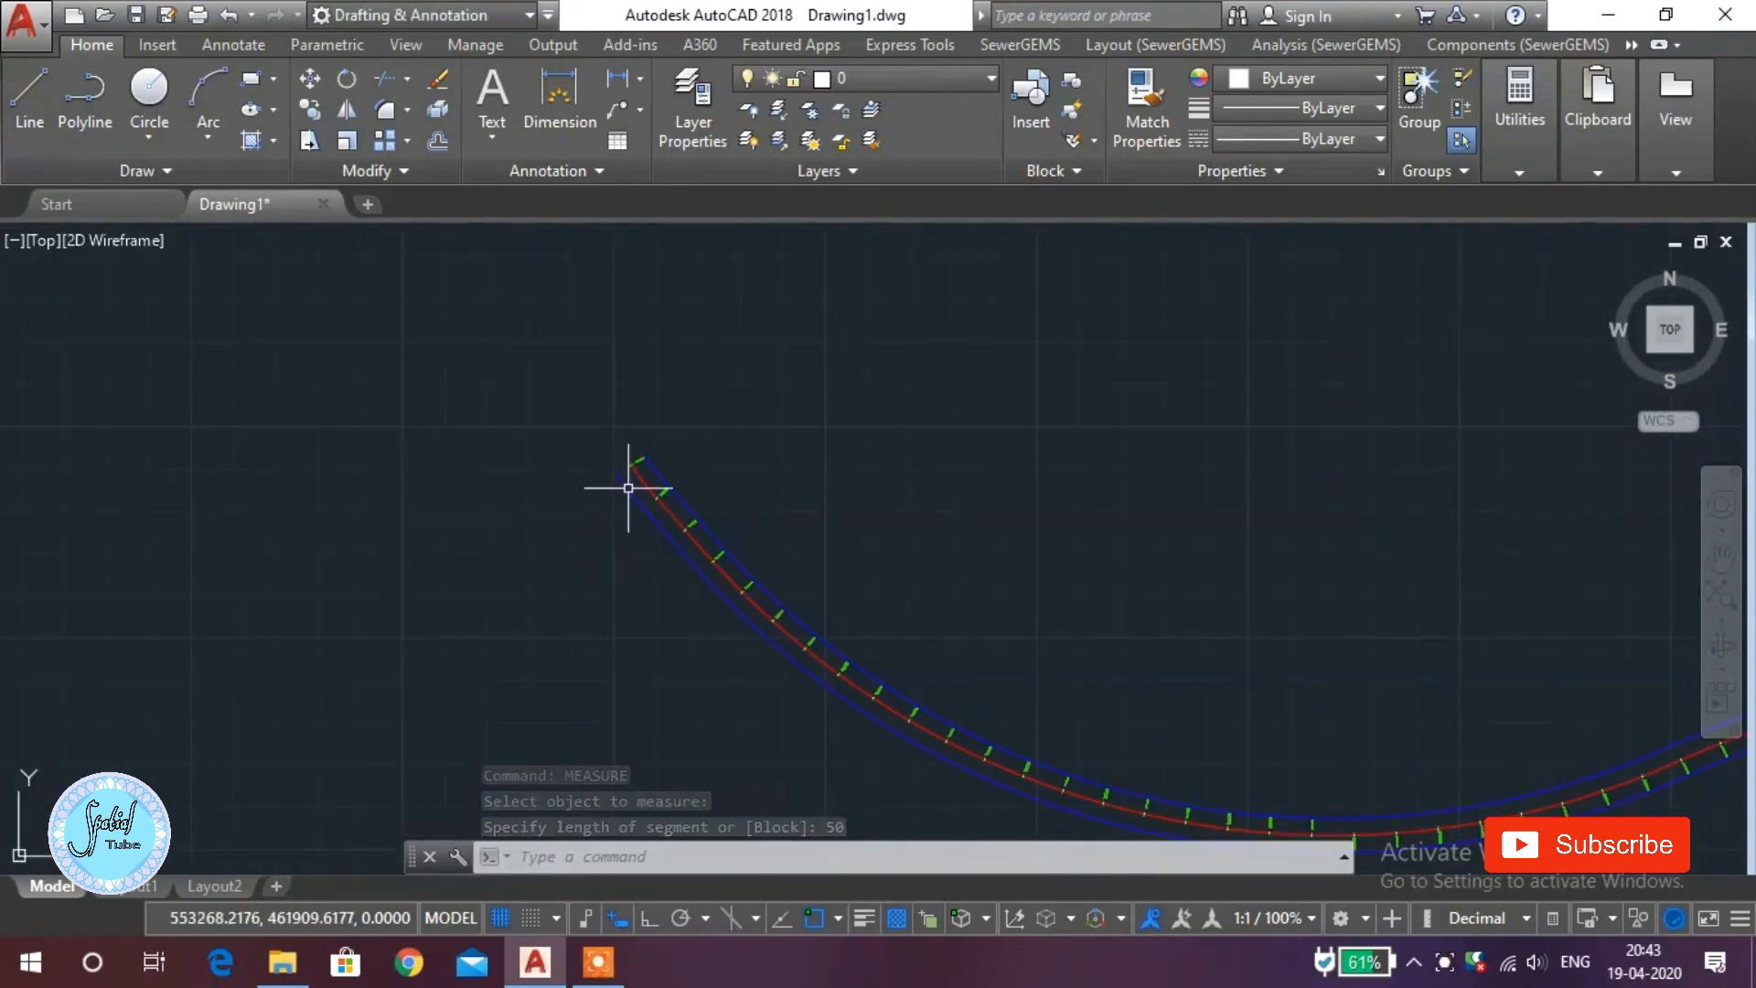
{"action": "scroll", "coordinate": [705, 401], "scroll_direction": "down", "scroll_amount": 2}
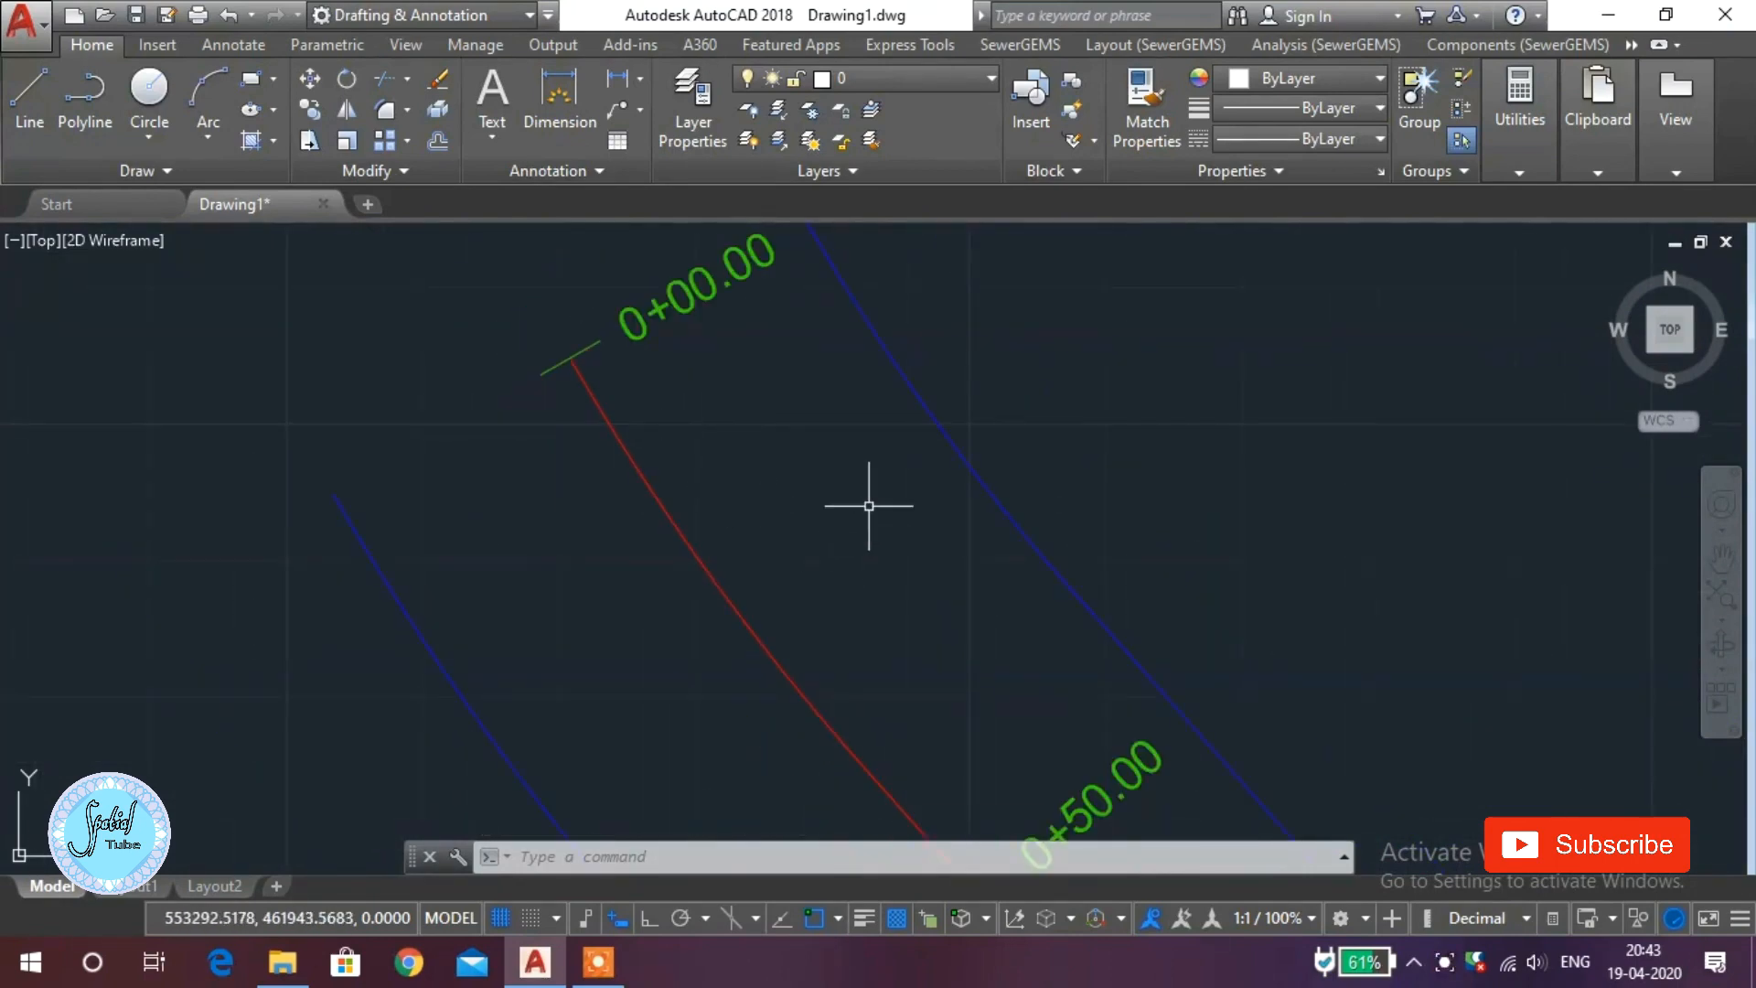
{"action": "scroll", "coordinate": [868, 504], "scroll_direction": "down", "scroll_amount": 2}
Set the point style to the X marker with a point size of 3% relative to the screen
{"action": "left_click", "coordinate": [1535, 152]}
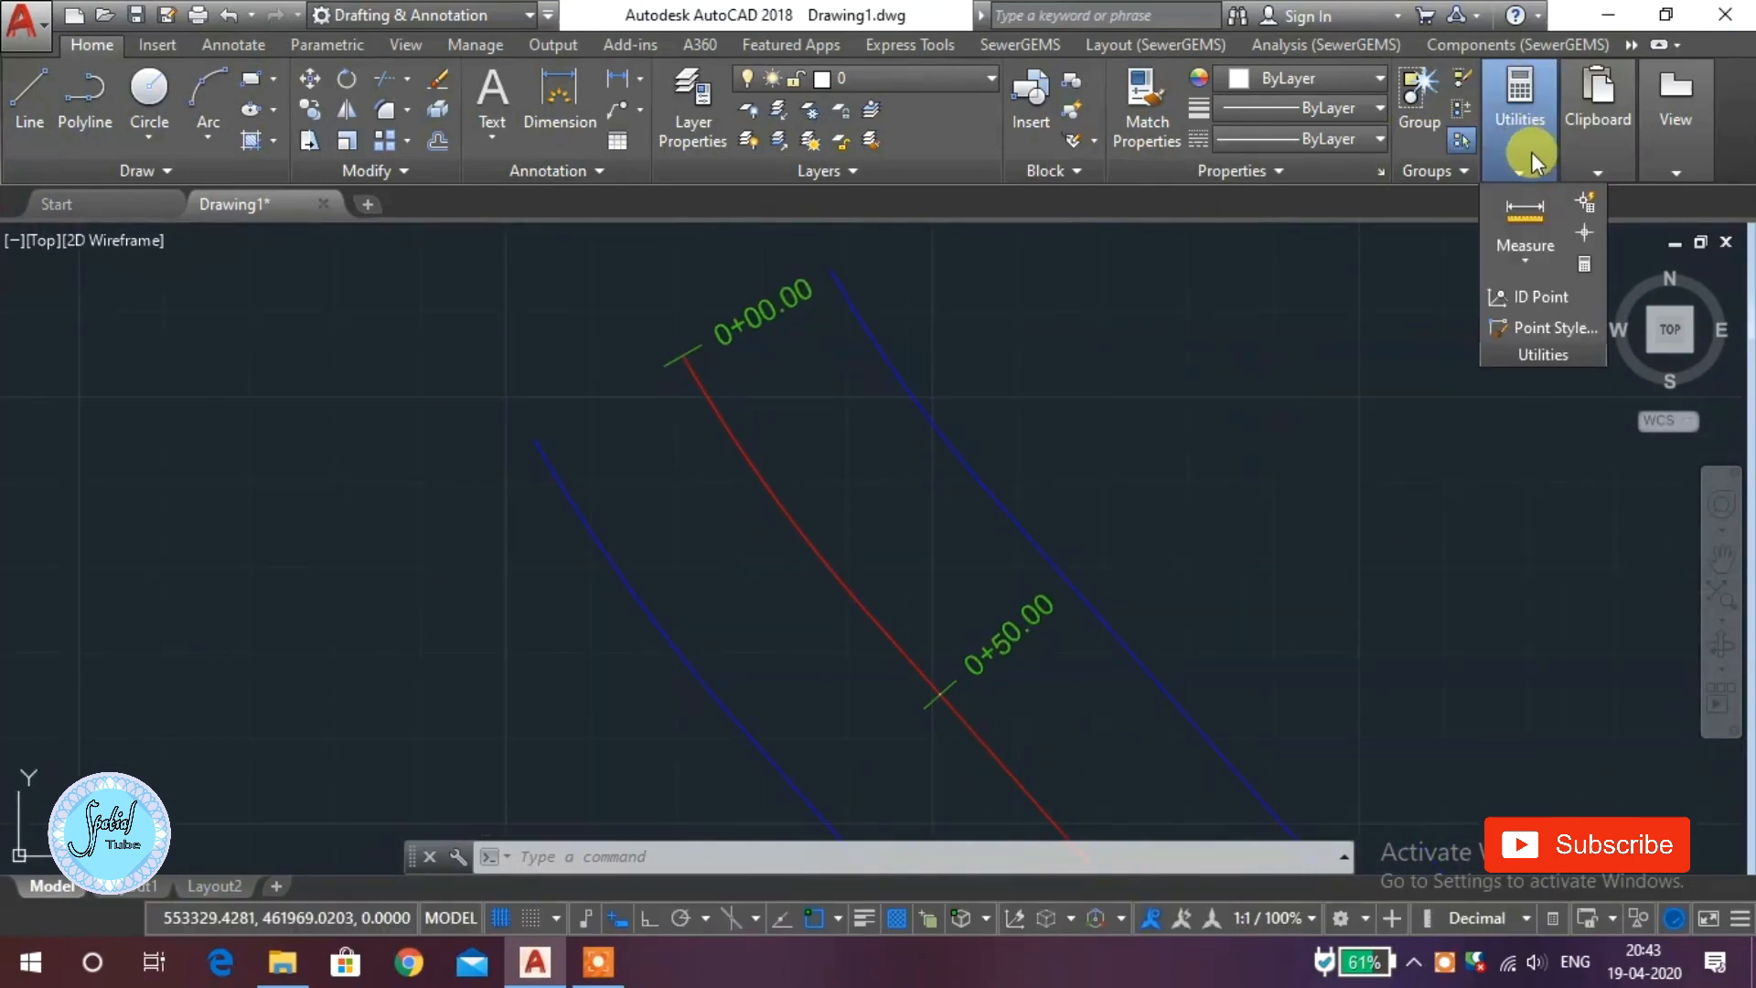
{"action": "left_click", "coordinate": [1545, 329]}
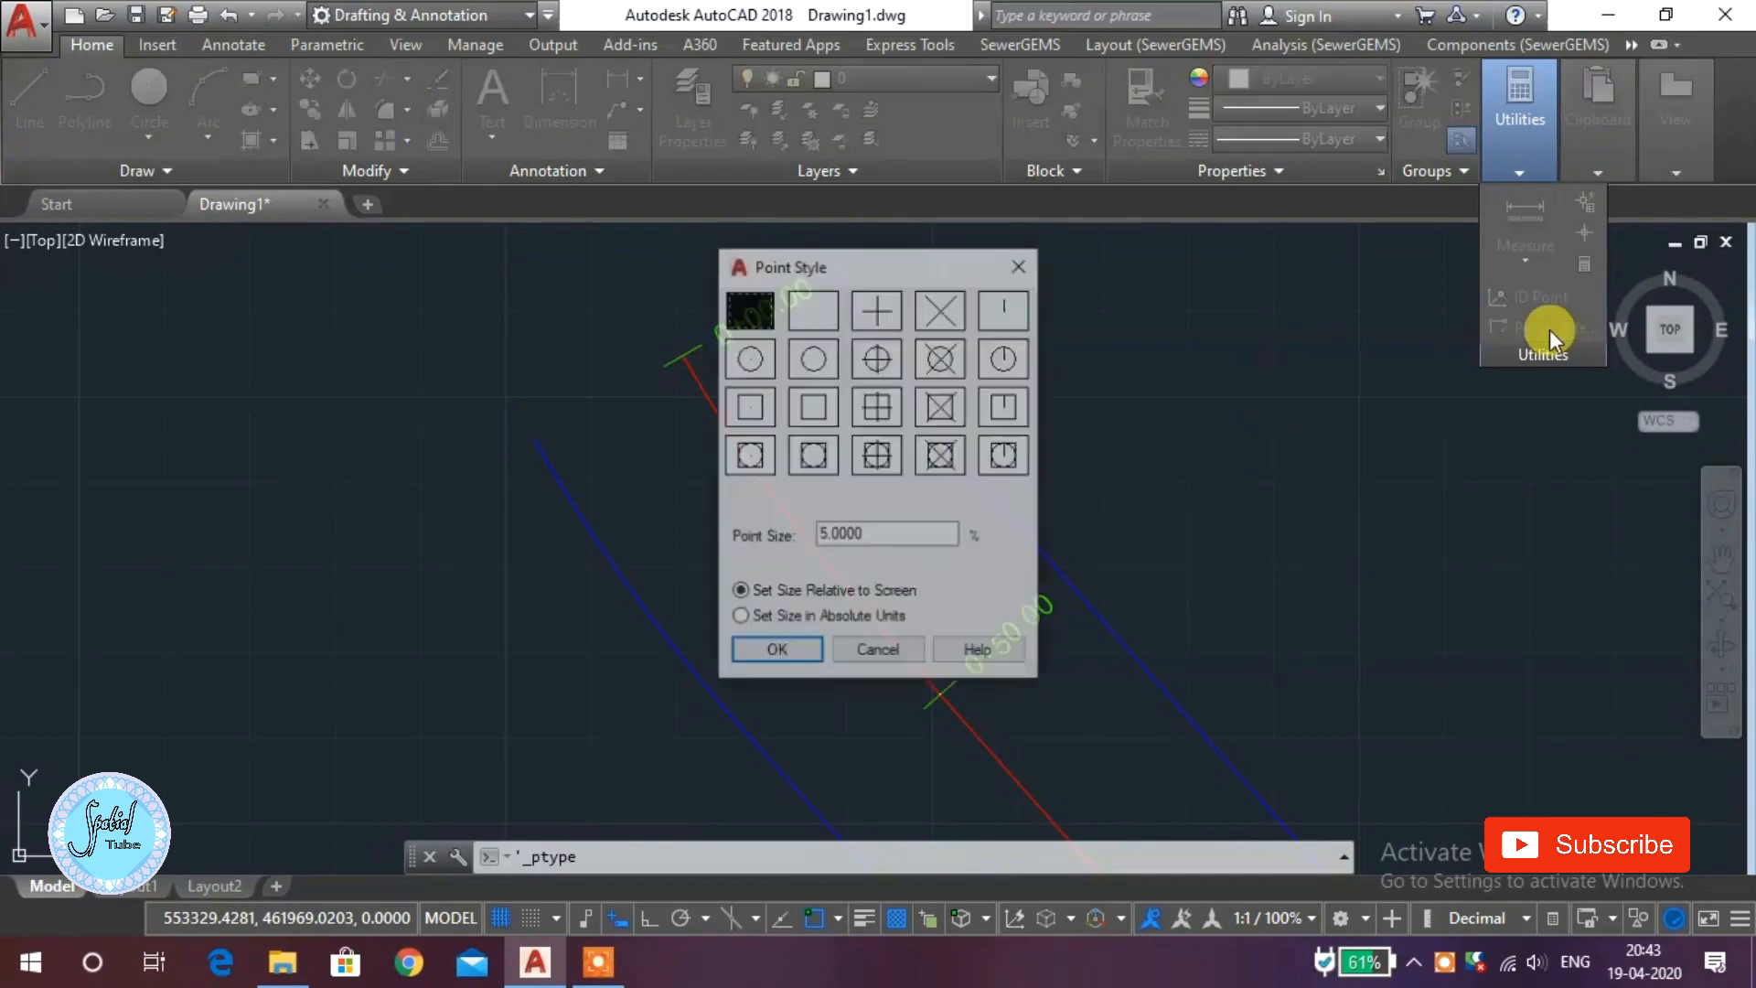
{"action": "left_click_drag", "start_coordinate": [883, 260], "coordinate": [1419, 302]}
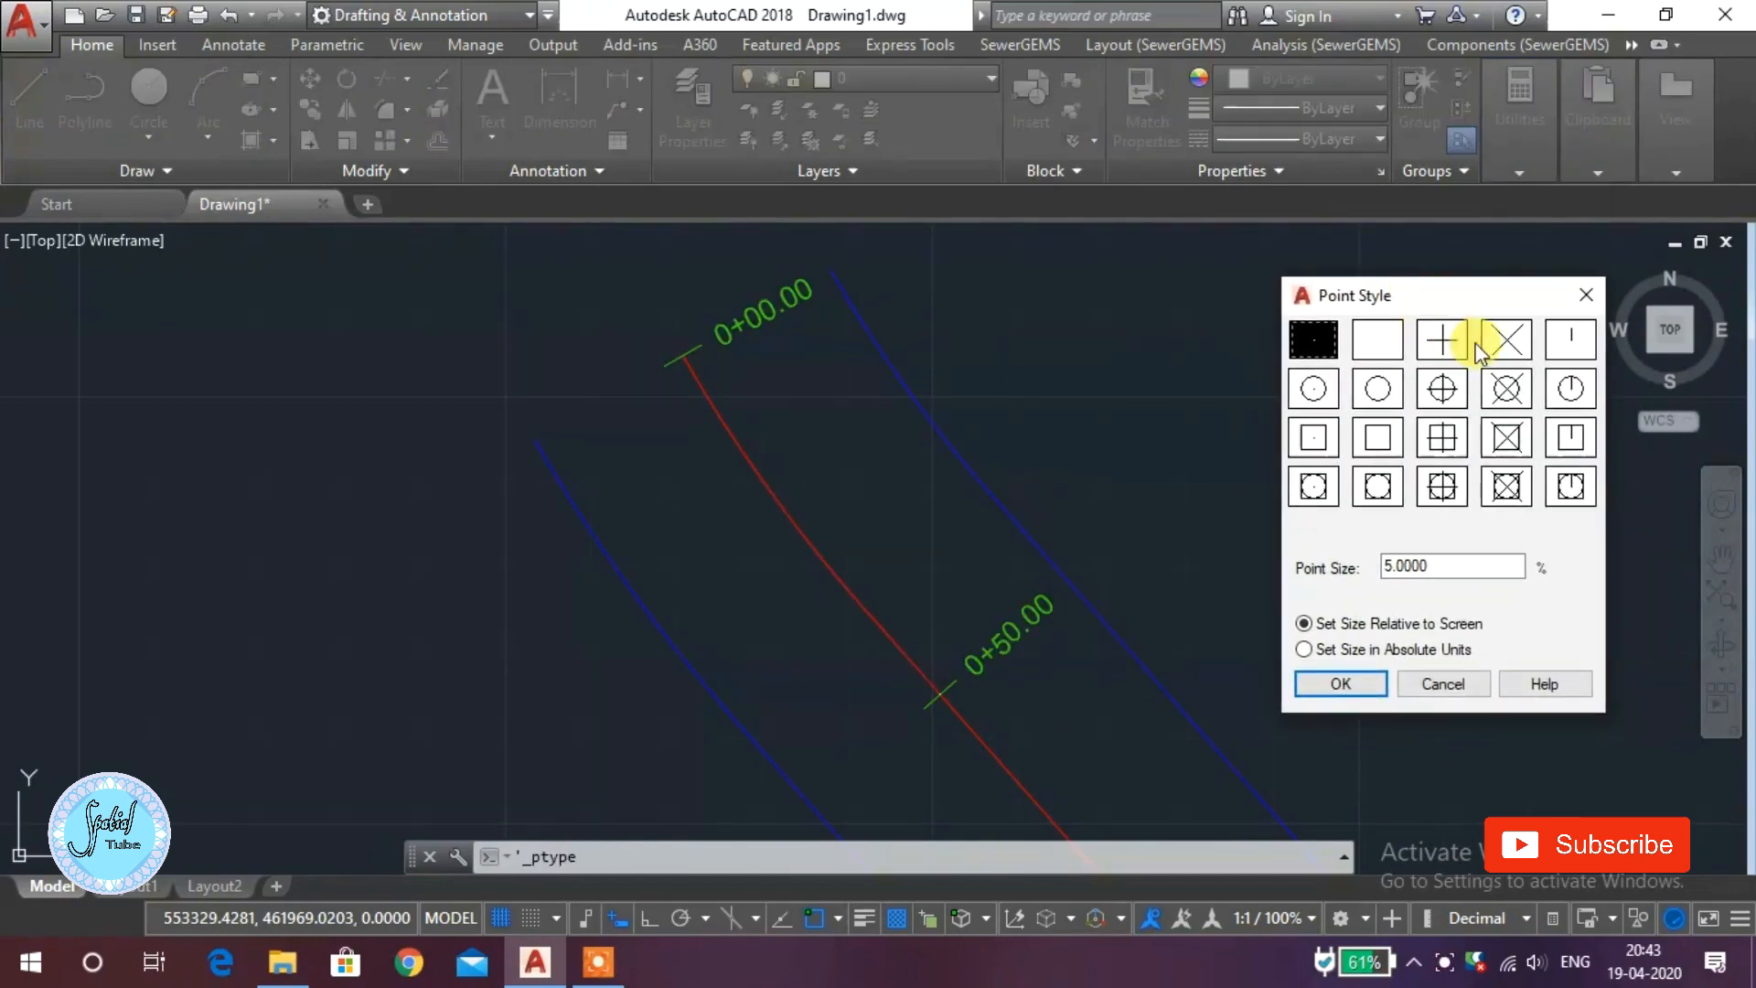
{"action": "left_click", "coordinate": [1566, 392]}
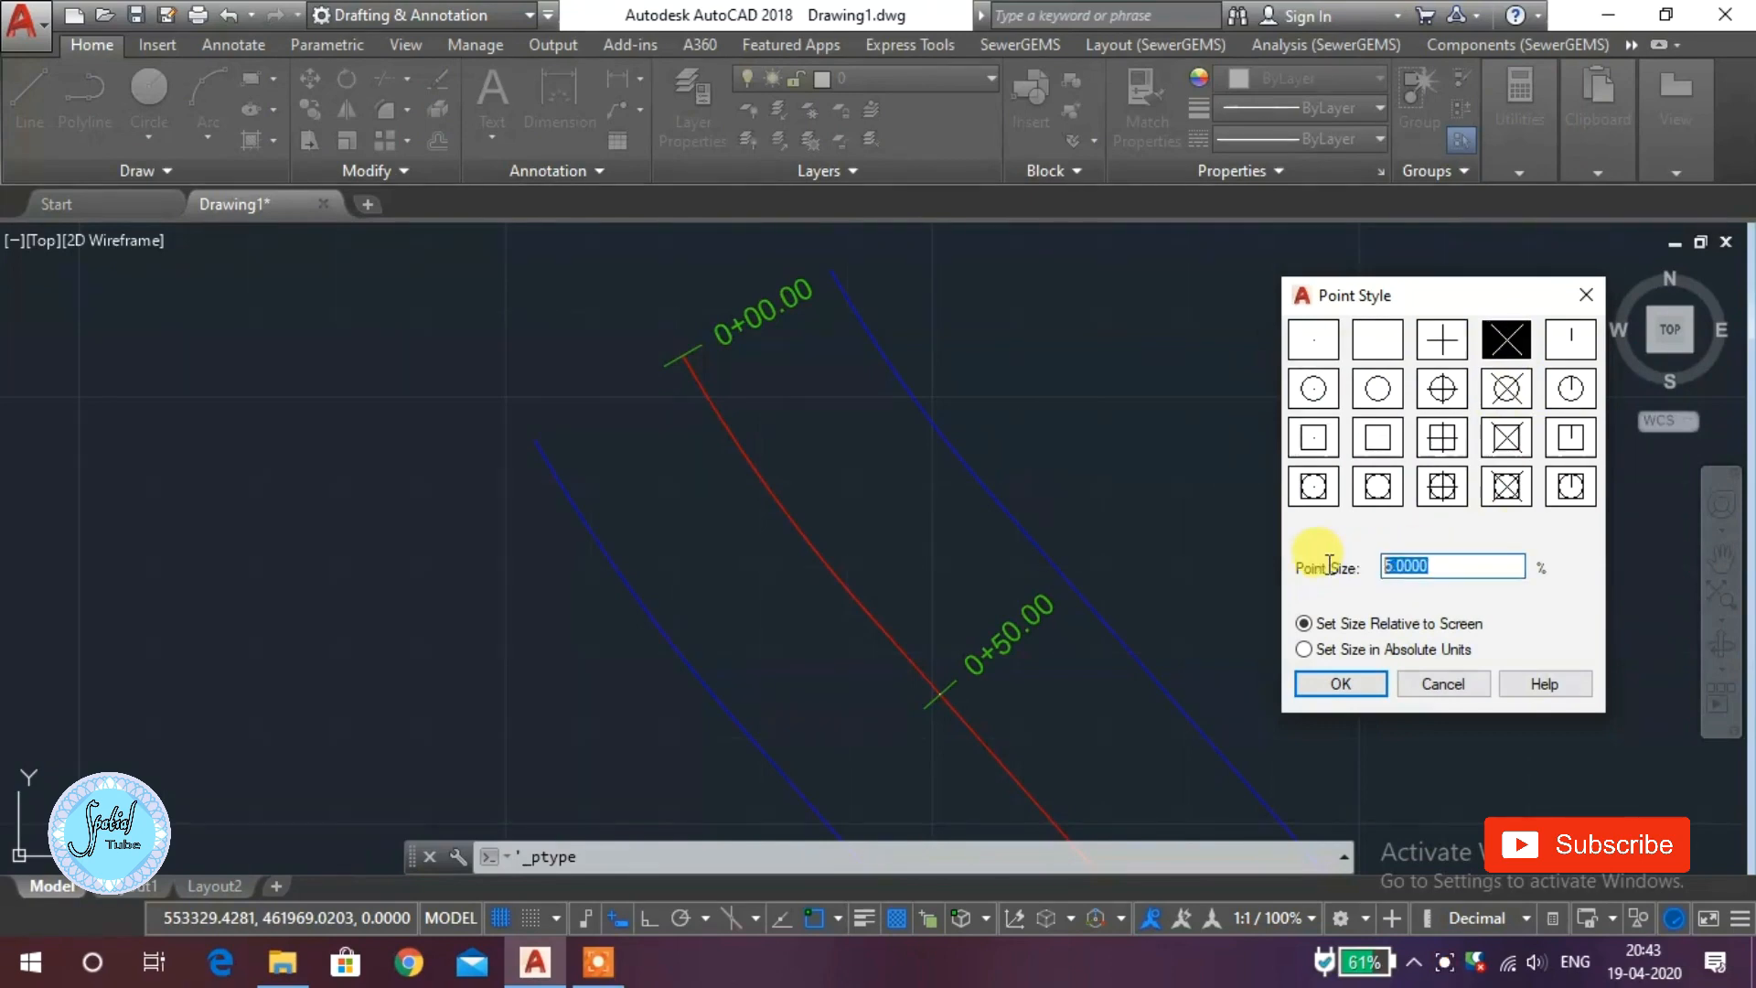
{"action": "type", "text": "3"}
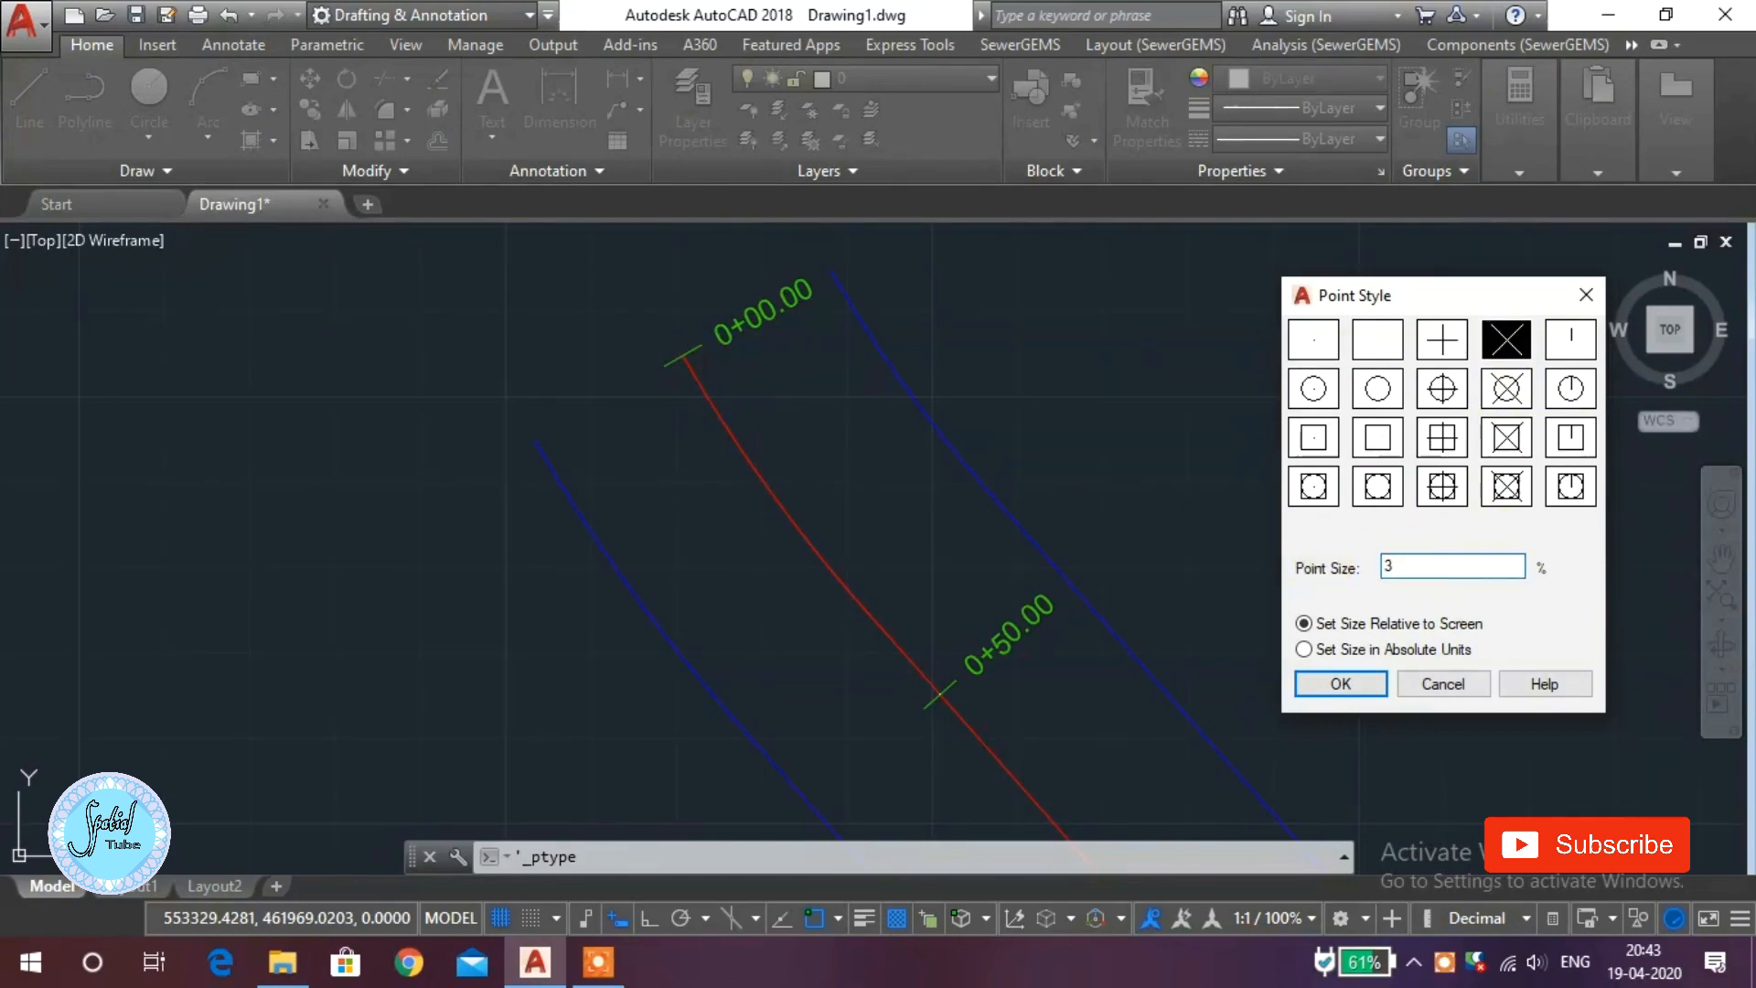
{"action": "left_click", "coordinate": [1343, 685]}
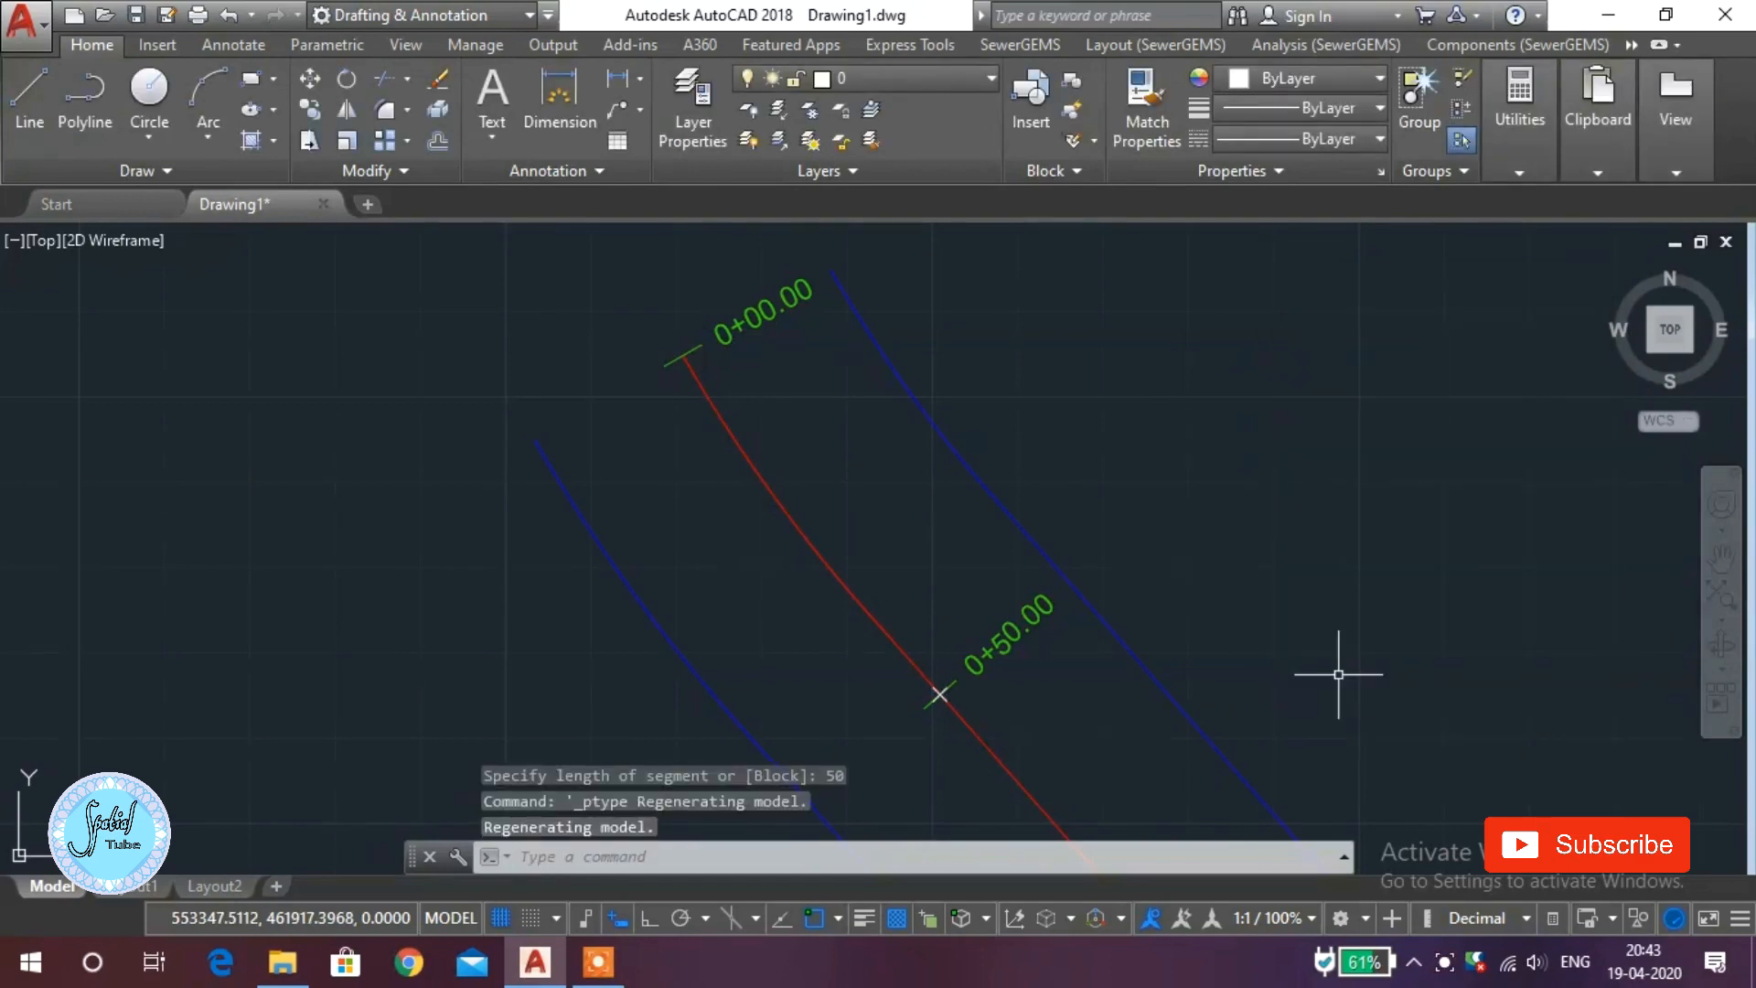
Check the X point markers against the chainage ticks along the first part of the centreline
{"action": "scroll", "coordinate": [961, 576], "scroll_direction": "up", "scroll_amount": 9}
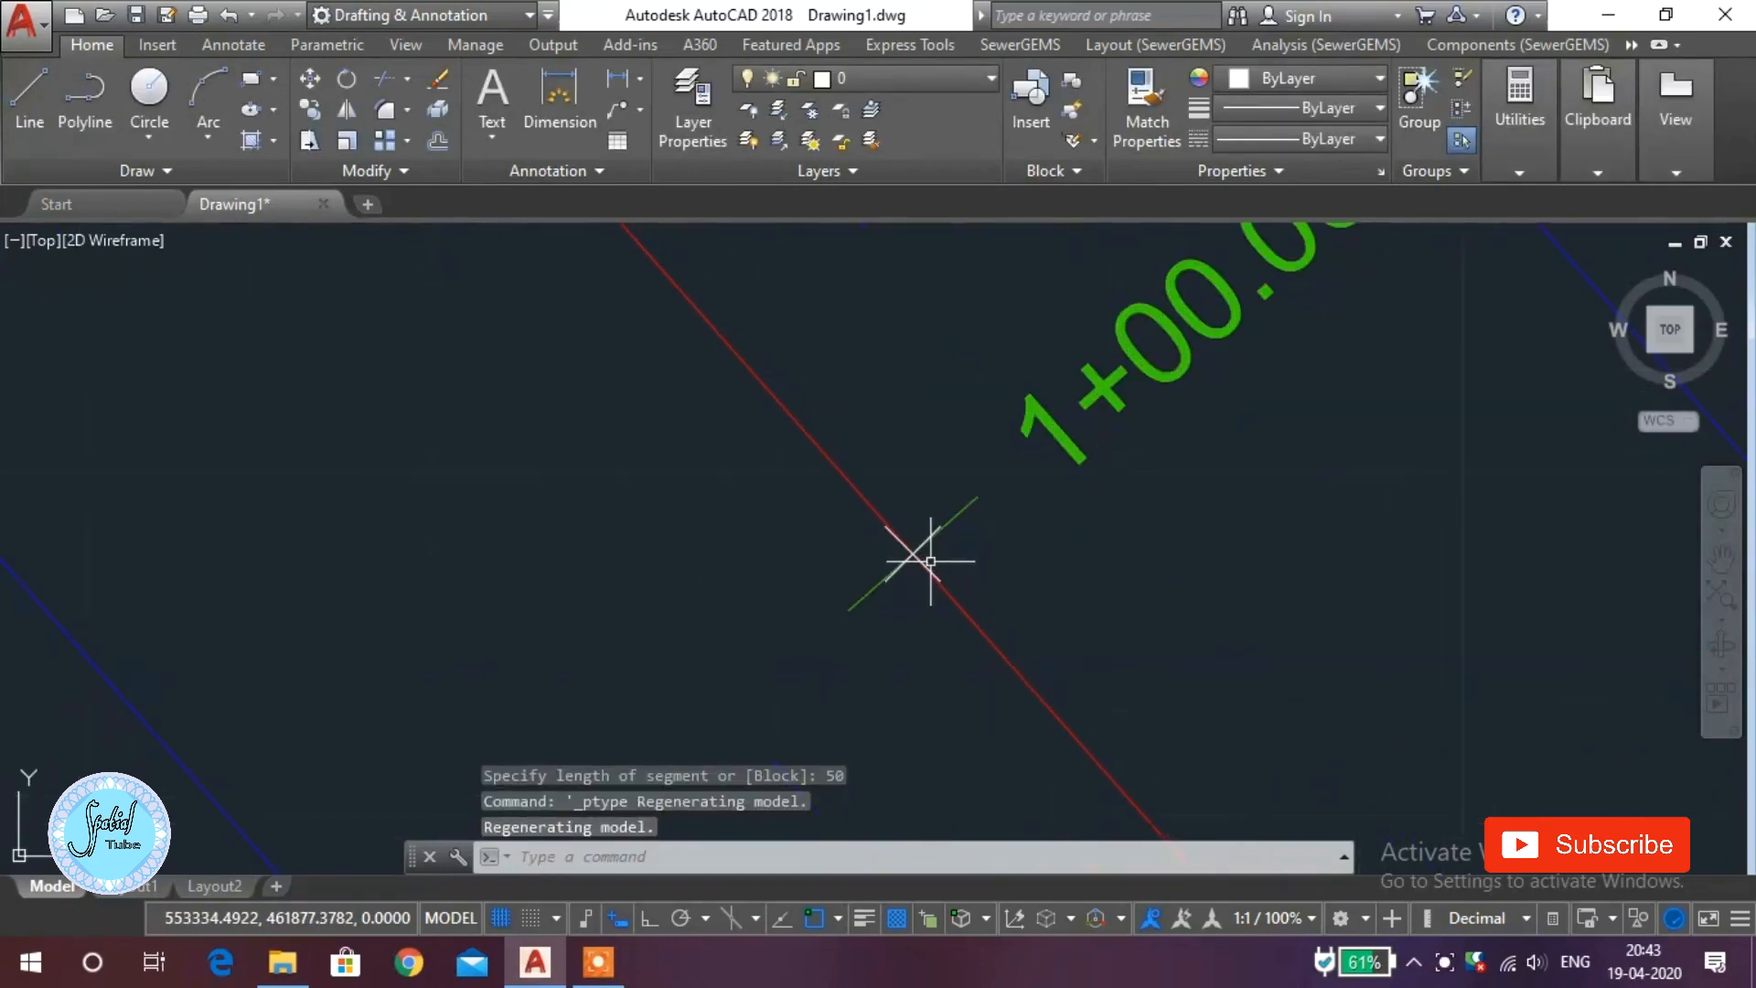
{"action": "middle_click_drag", "start_coordinate": [1050, 635], "coordinate": [788, 345]}
{"action": "middle_click_drag", "start_coordinate": [1086, 498], "coordinate": [869, 272]}
{"action": "scroll", "coordinate": [874, 457], "scroll_direction": "up", "scroll_amount": 4}
{"action": "scroll", "coordinate": [786, 293], "scroll_direction": "down", "scroll_amount": 10}
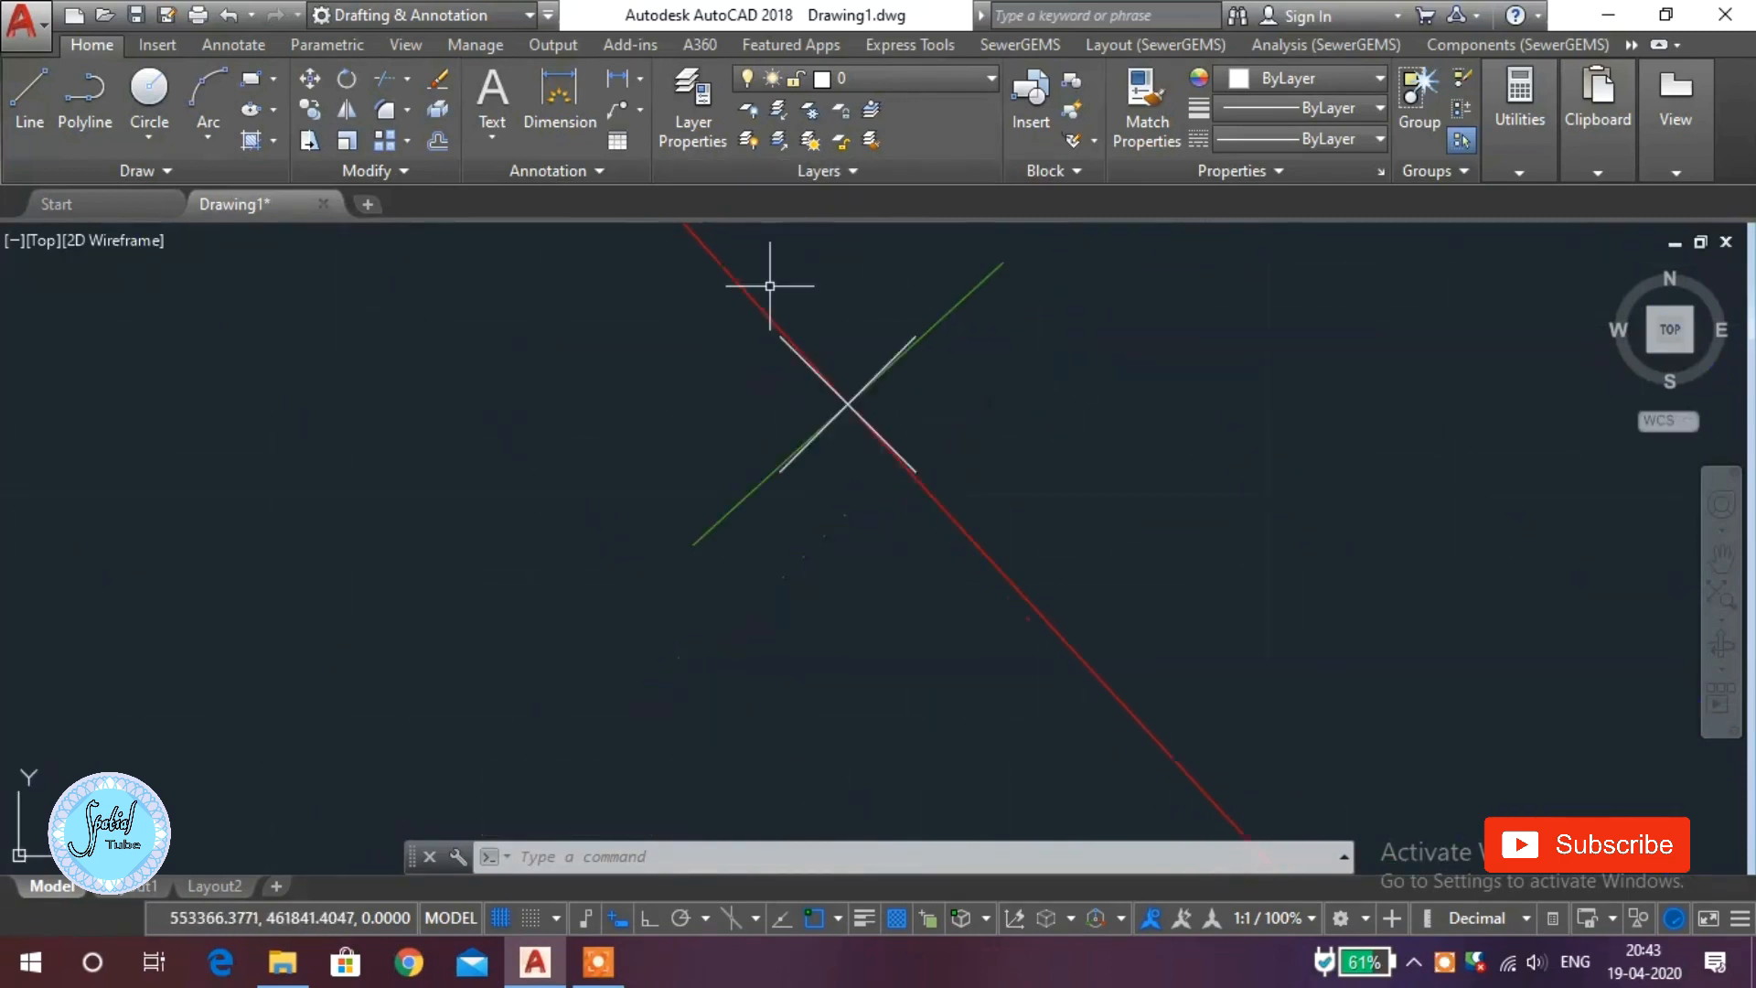
{"action": "scroll", "coordinate": [823, 421], "scroll_direction": "down", "scroll_amount": 1}
{"action": "scroll", "coordinate": [759, 439], "scroll_direction": "up", "scroll_amount": 12}
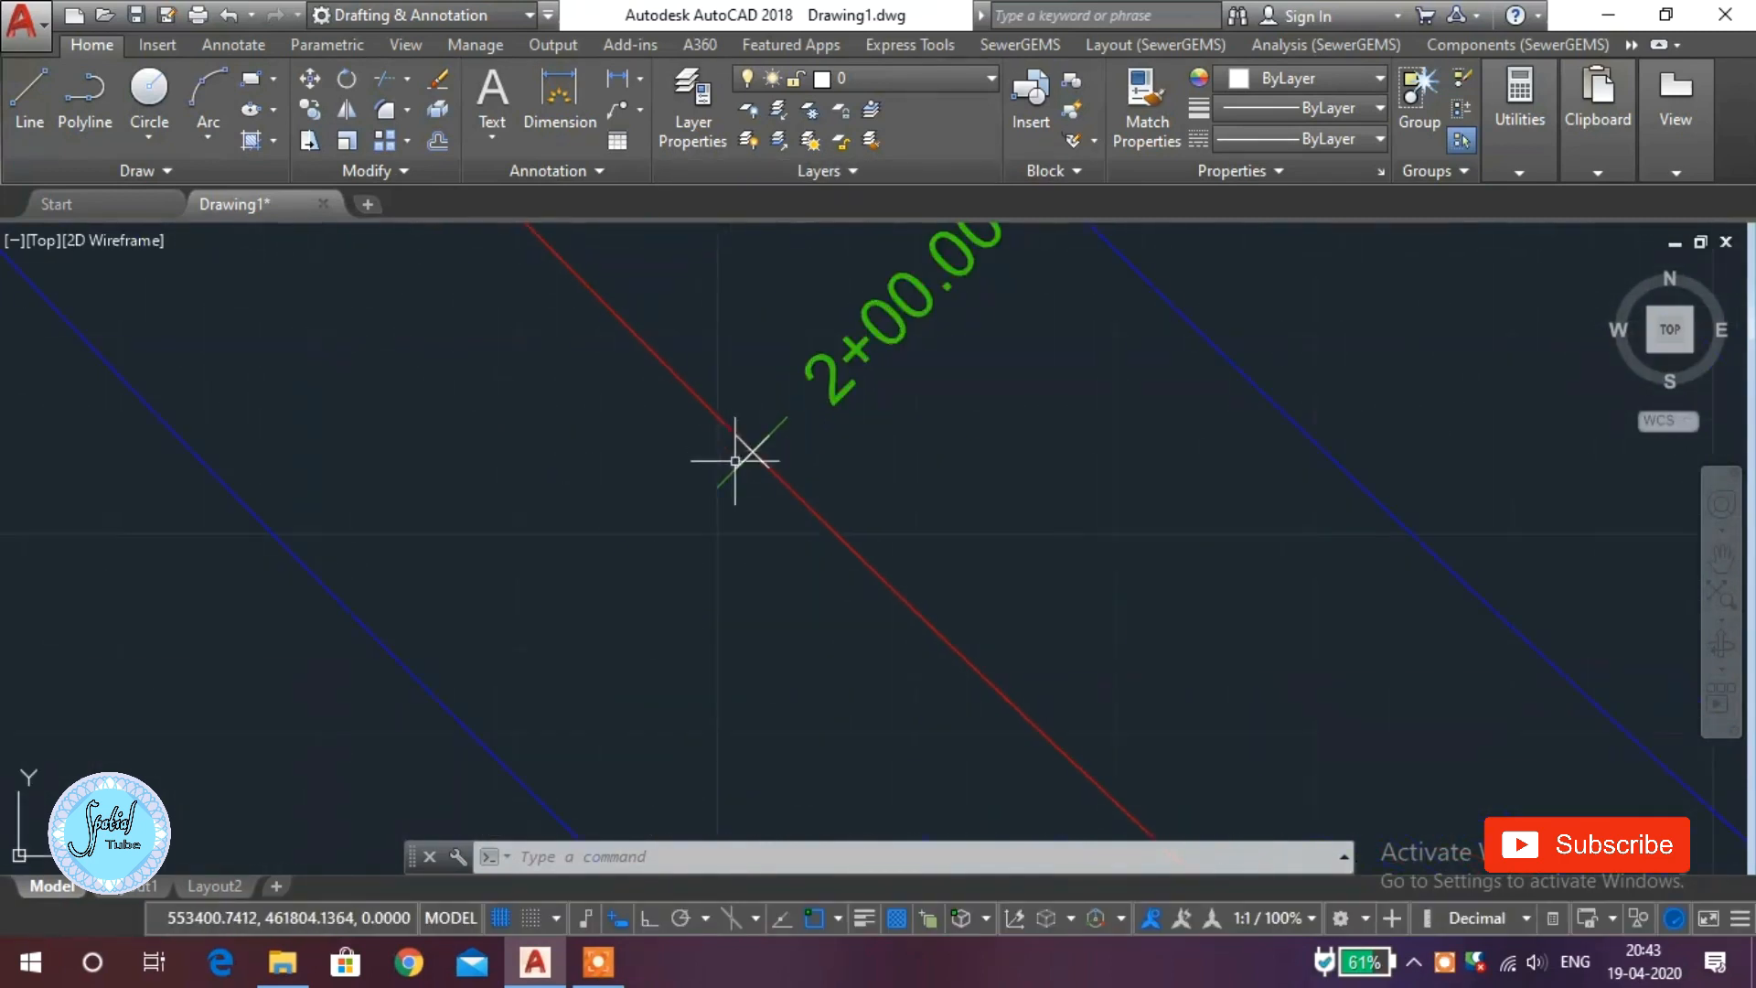
{"action": "scroll", "coordinate": [952, 420], "scroll_direction": "down", "scroll_amount": 10}
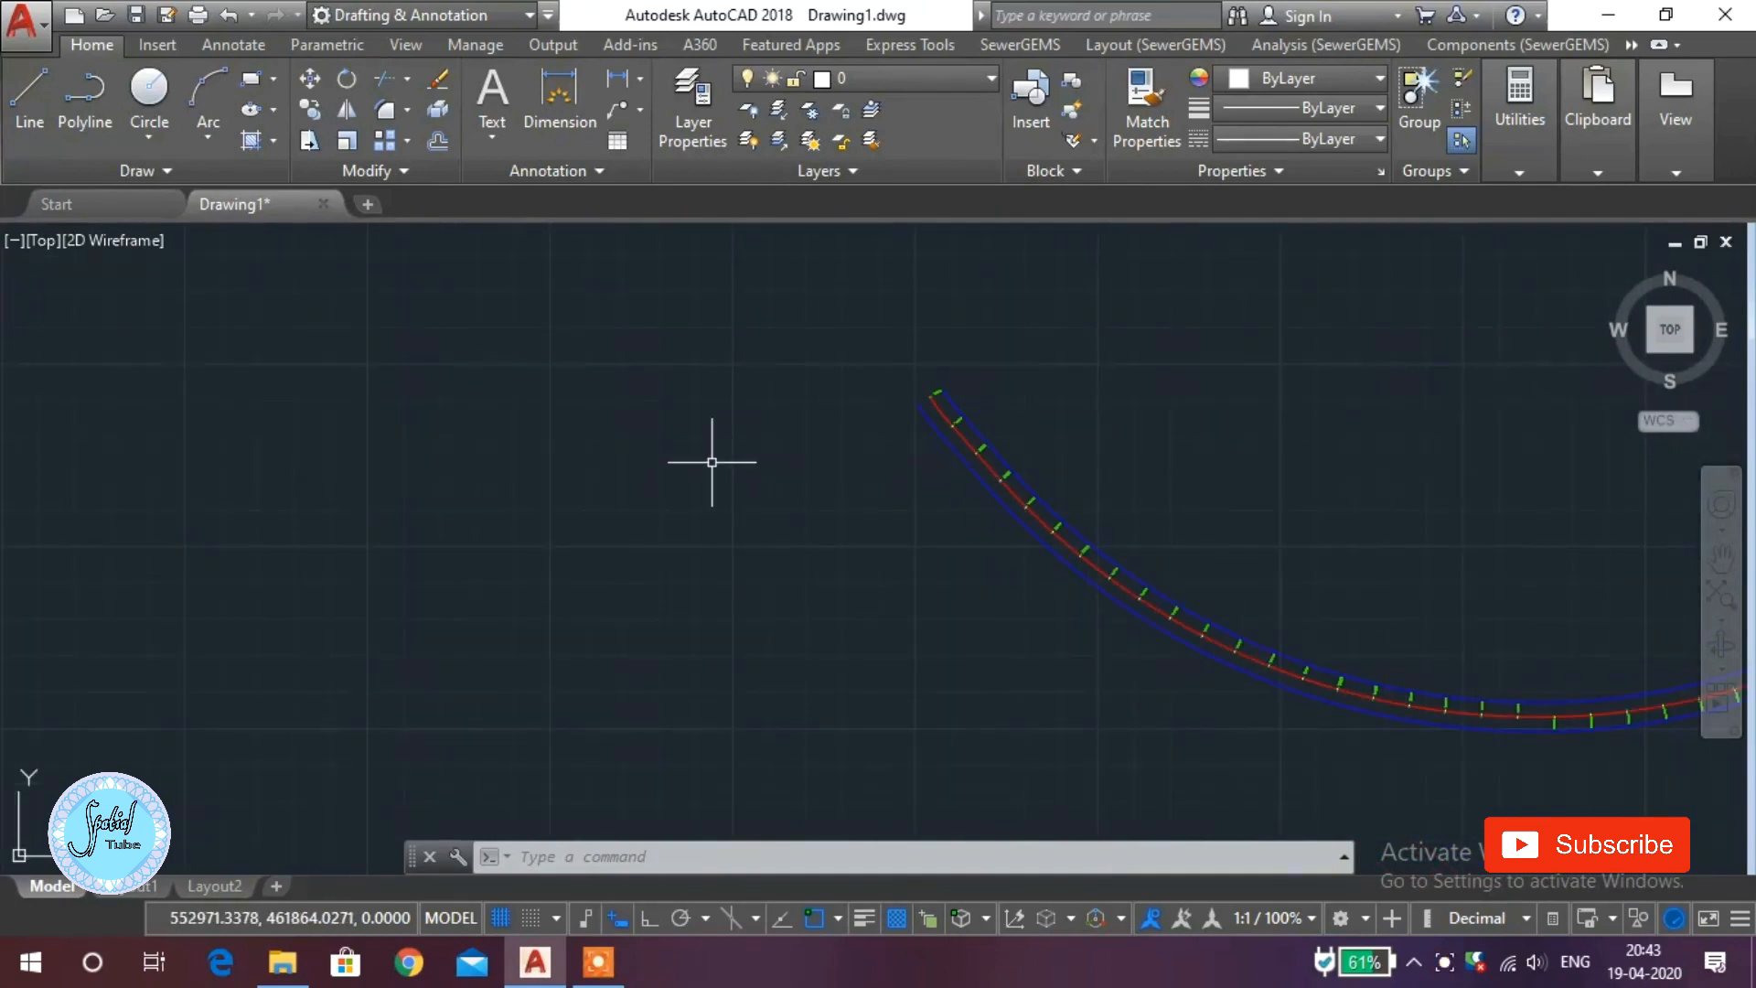
Draw a polyline along the red centreline from 0+00.00 through the point marker at every 50 interval, ending at 34+00.00
{"action": "type", "text": "line"}
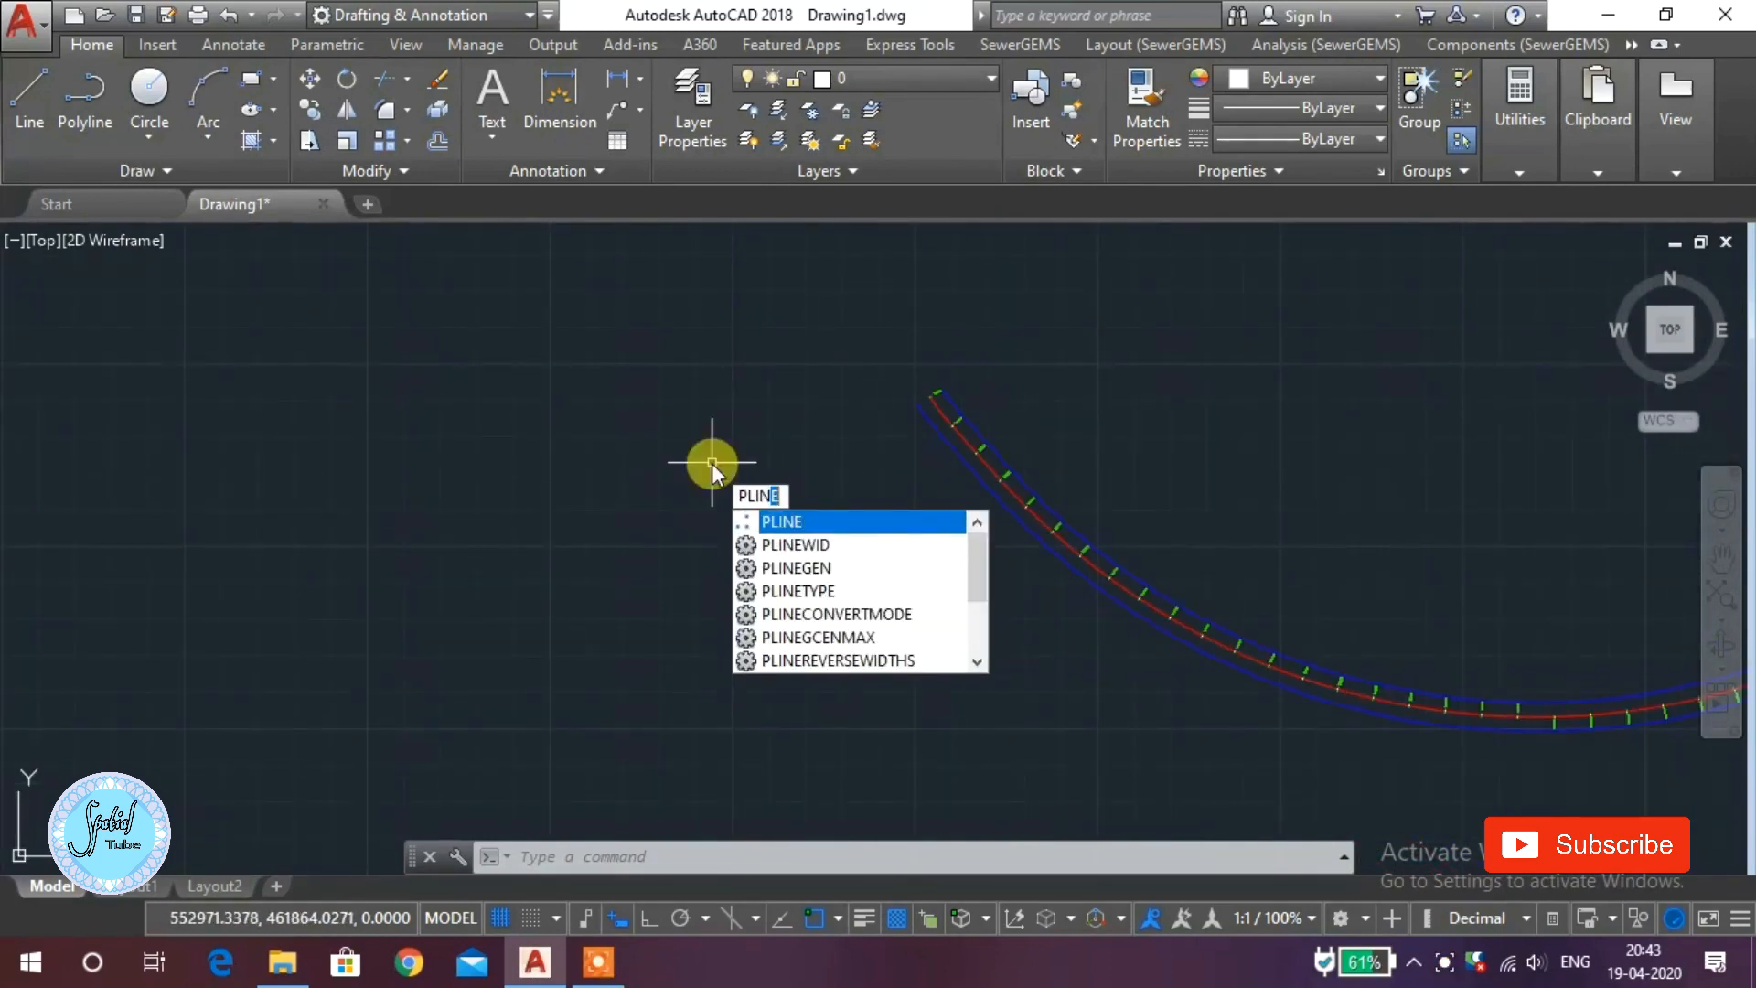
{"action": "key", "text": "Return"}
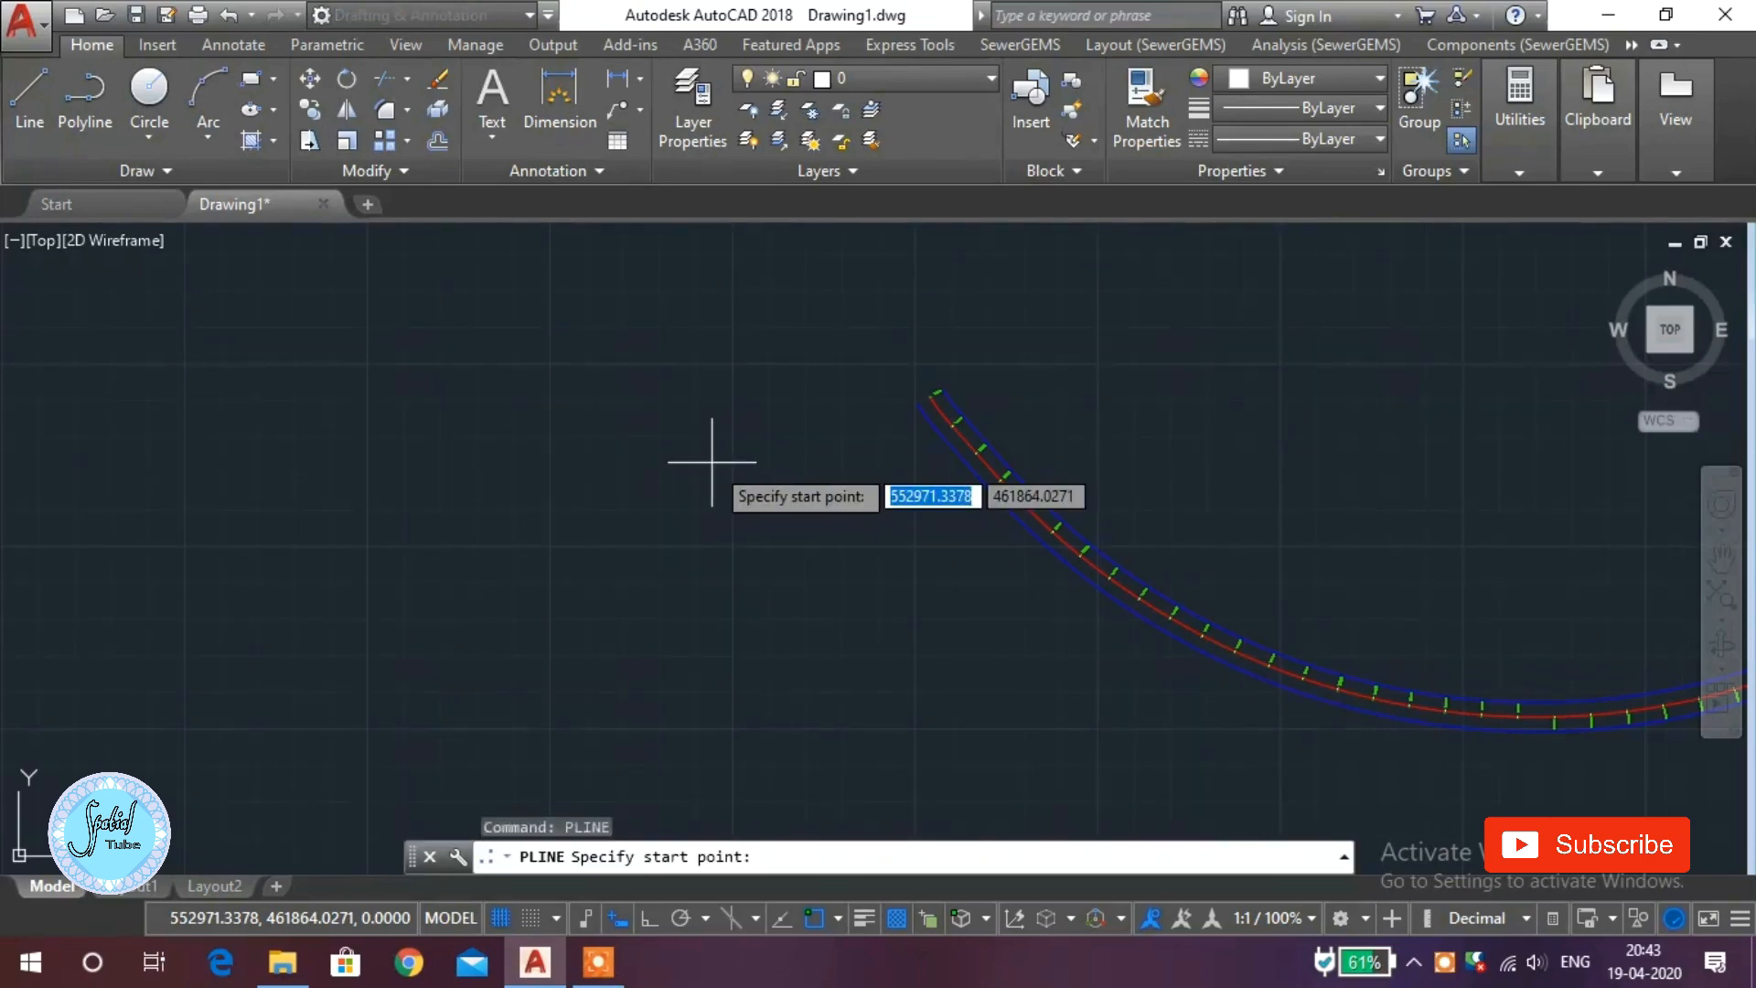
{"action": "scroll", "coordinate": [972, 372], "scroll_direction": "up", "scroll_amount": 10}
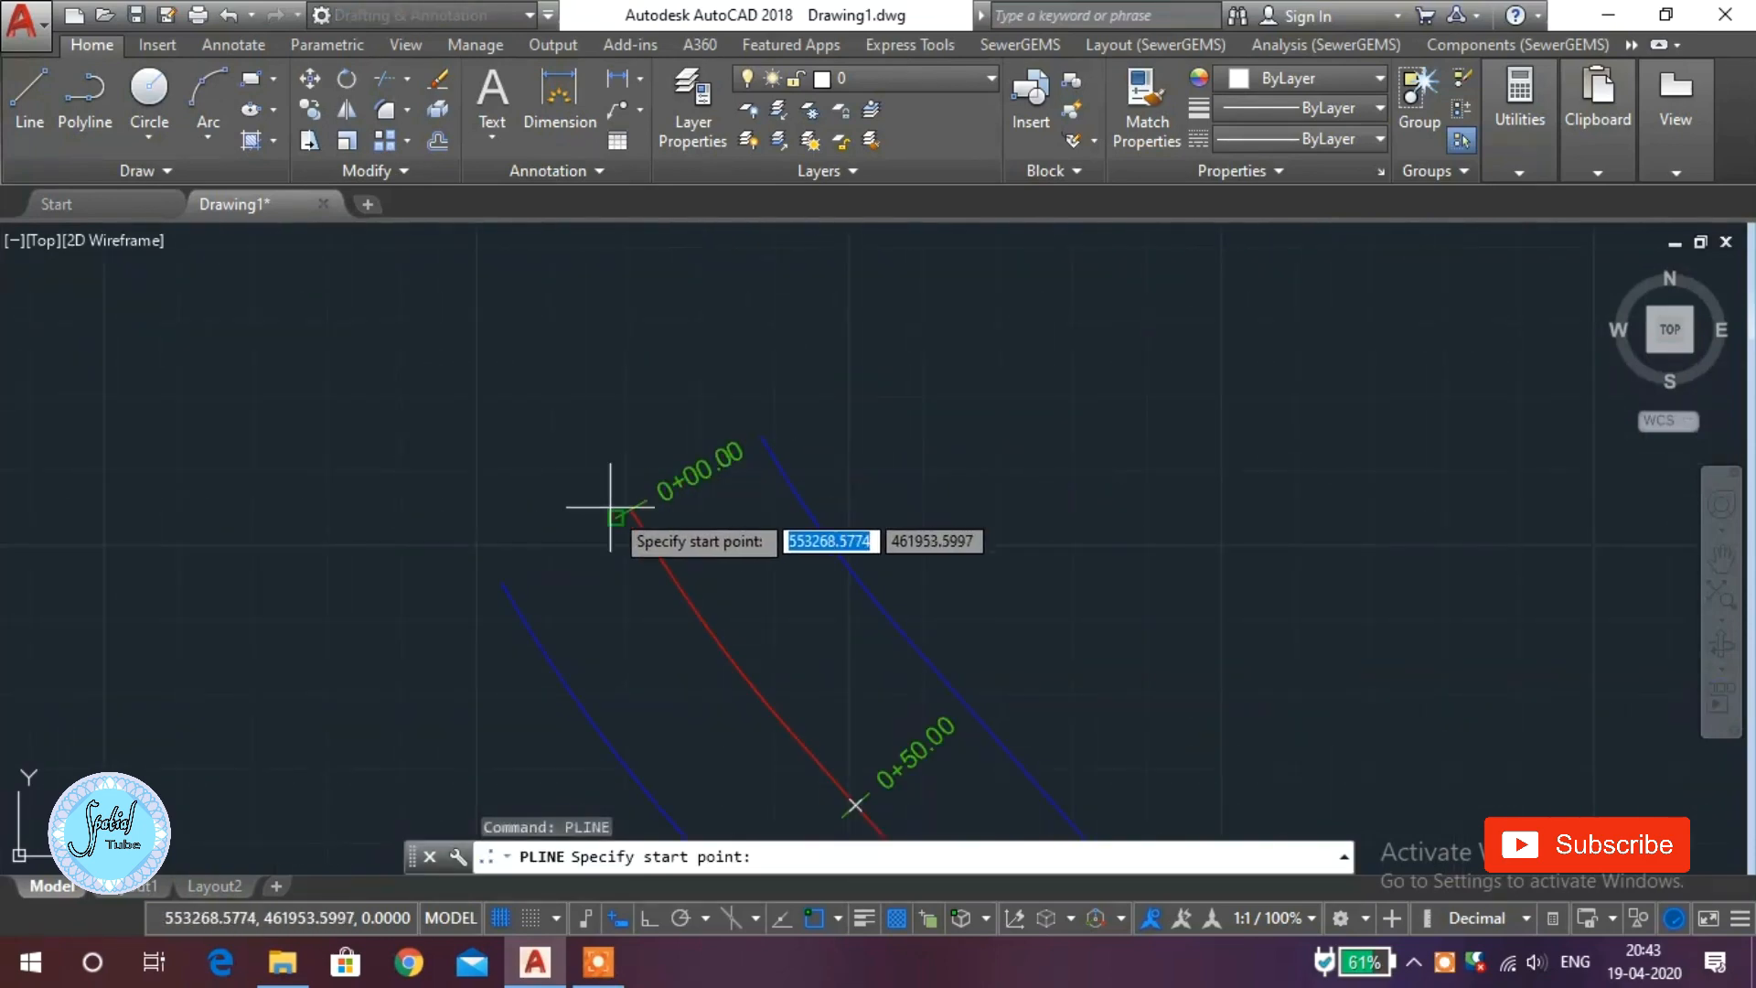
{"action": "left_click", "coordinate": [613, 510]}
{"action": "mouse_move", "coordinate": [804, 631]}
{"action": "middle_mouse_down"}
{"action": "mouse_move", "coordinate": [789, 532]}
{"action": "mouse_move", "coordinate": [713, 364]}
{"action": "middle_mouse_up"}
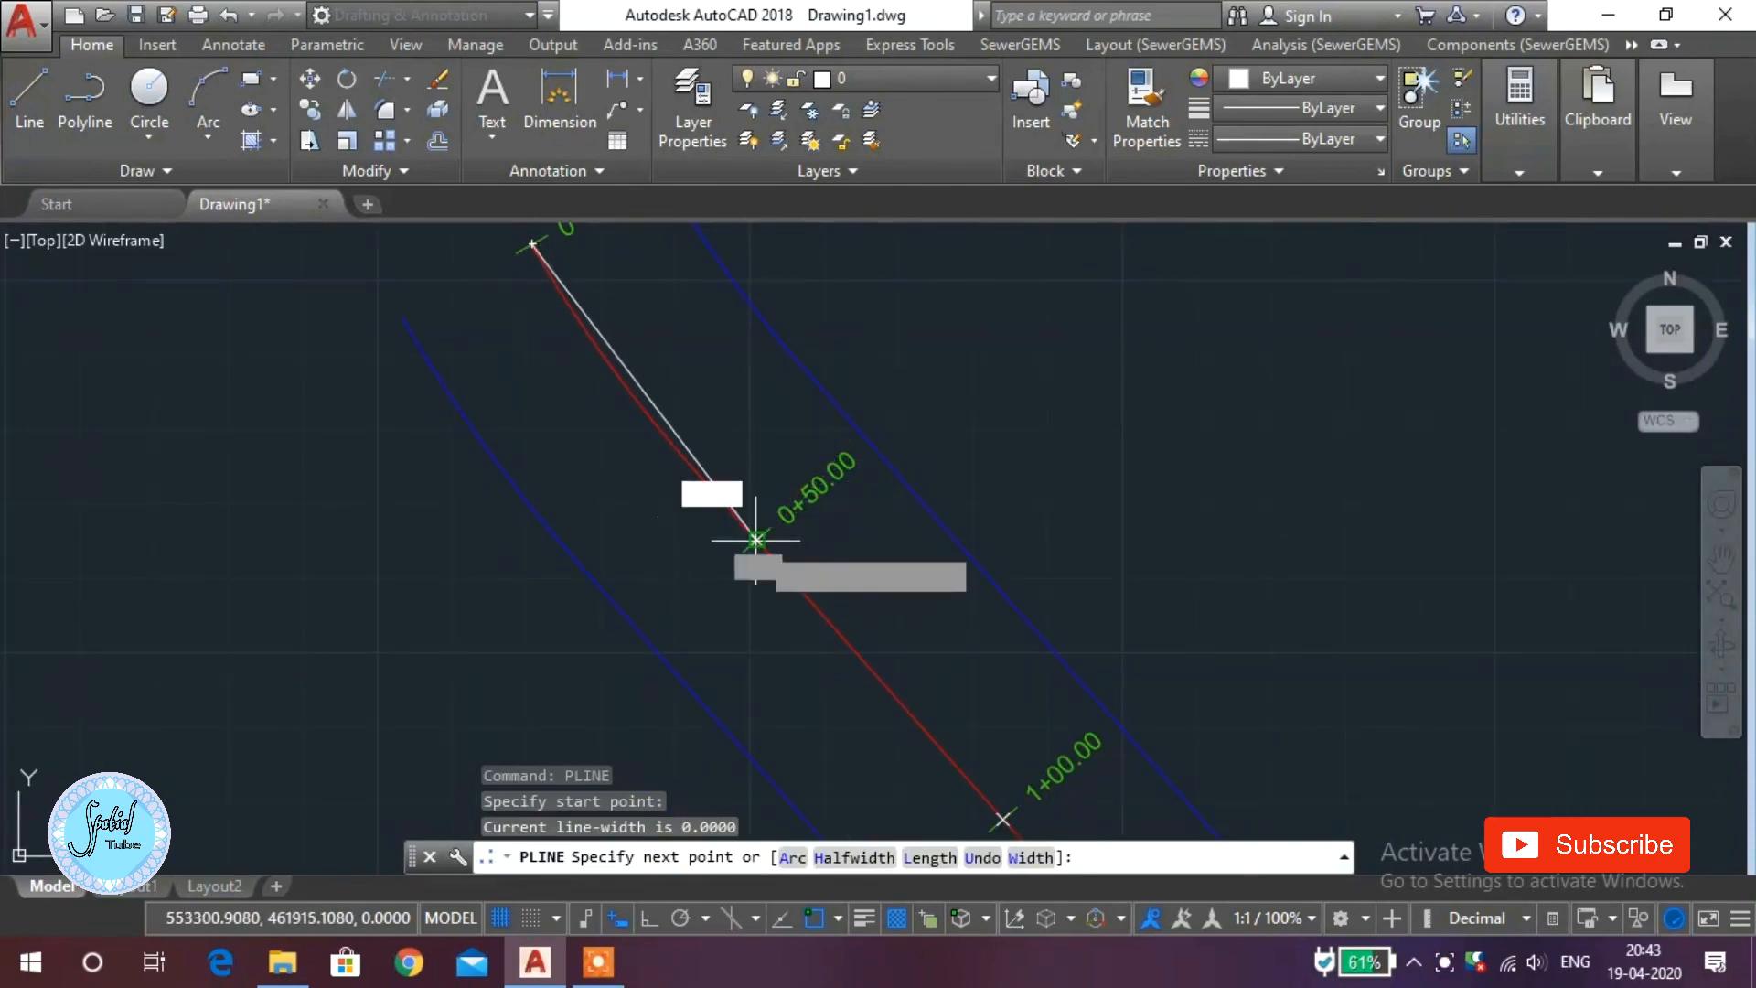
{"action": "left_click", "coordinate": [756, 540]}
{"action": "middle_click_drag", "start_coordinate": [759, 549], "coordinate": [712, 448]}
{"action": "left_click", "coordinate": [954, 717]}
{"action": "middle_click_drag", "start_coordinate": [955, 717], "coordinate": [766, 401]}
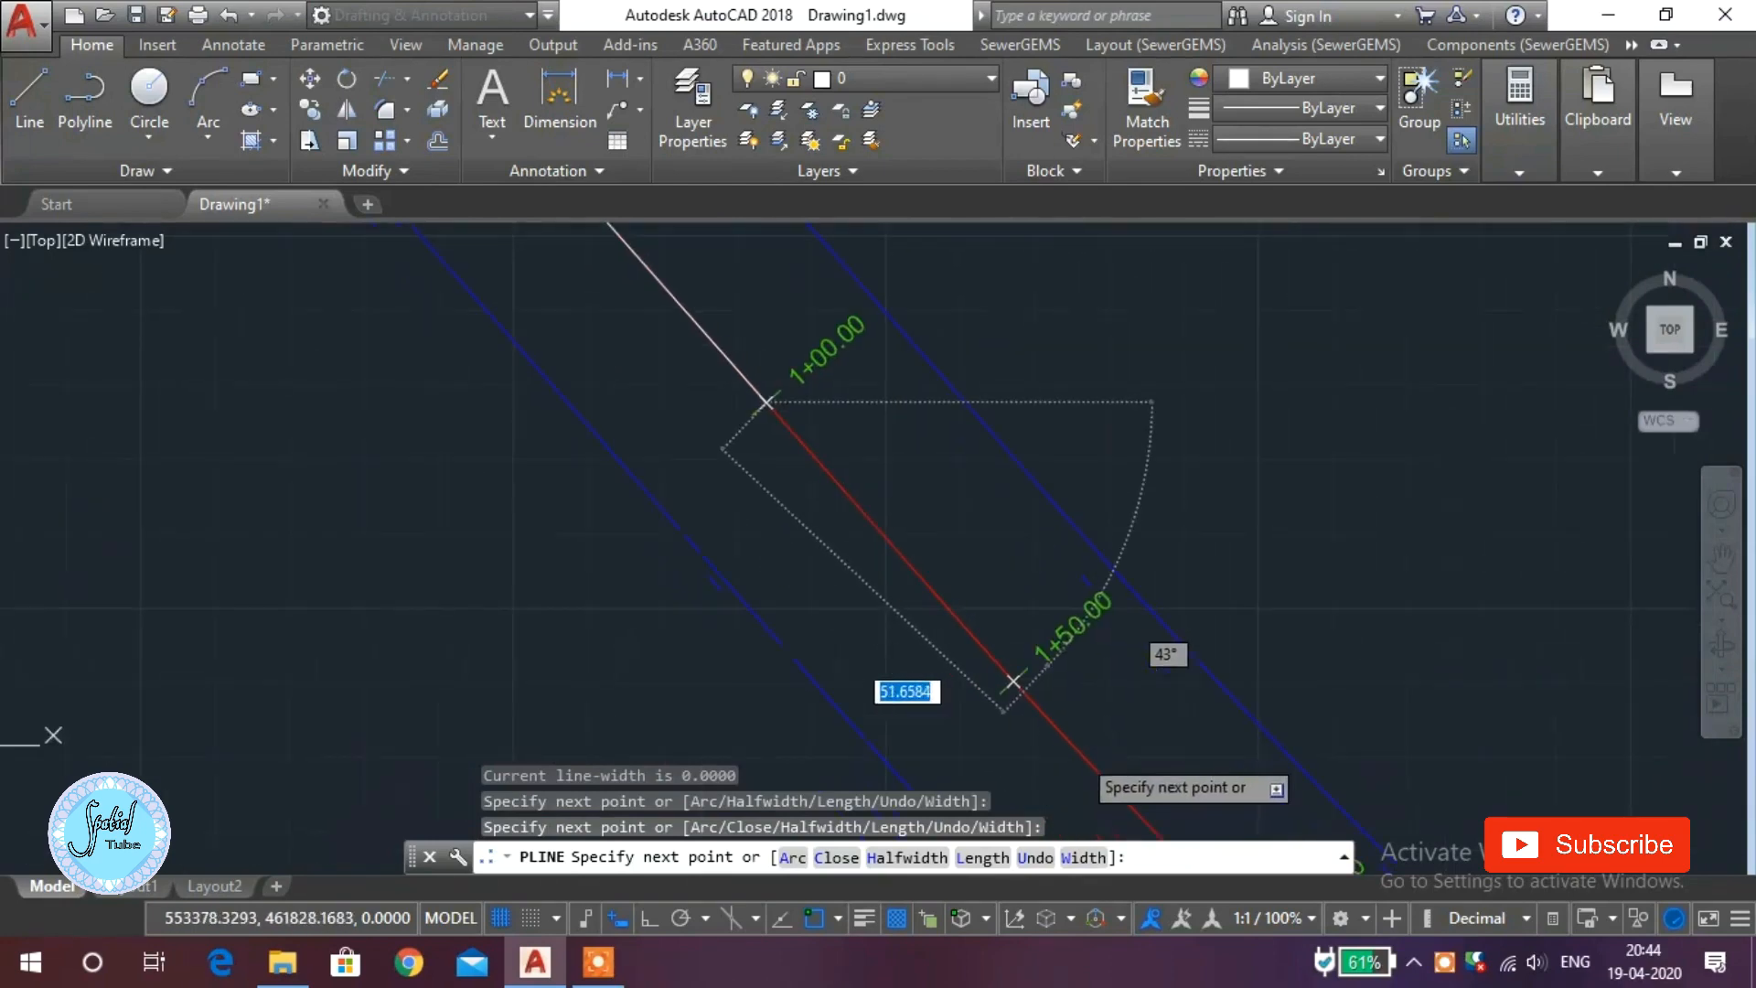
{"action": "scroll", "coordinate": [1019, 675], "scroll_direction": "up", "scroll_amount": 3}
{"action": "left_click", "coordinate": [980, 717]}
{"action": "scroll", "coordinate": [979, 717], "scroll_direction": "down", "scroll_amount": 2}
{"action": "middle_click_drag", "start_coordinate": [1097, 777], "coordinate": [585, 247]}
{"action": "left_click", "coordinate": [796, 510]}
{"action": "scroll", "coordinate": [795, 510], "scroll_direction": "down", "scroll_amount": 2}
{"action": "middle_click_drag", "start_coordinate": [796, 510], "coordinate": [462, 279]}
{"action": "left_click", "coordinate": [628, 435]}
{"action": "scroll", "coordinate": [801, 583], "scroll_direction": "up", "scroll_amount": 3}
{"action": "left_click", "coordinate": [801, 583]}
{"action": "left_click", "coordinate": [983, 612]}
{"action": "left_click", "coordinate": [604, 427]}
{"action": "left_click", "coordinate": [640, 421]}
{"action": "left_click", "coordinate": [1007, 622]}
{"action": "left_click", "coordinate": [669, 407]}
{"action": "left_click", "coordinate": [1503, 762]}
{"action": "left_click", "coordinate": [897, 482]}
{"action": "left_click", "coordinate": [1231, 588]}
{"action": "left_click", "coordinate": [481, 353]}
{"action": "left_click", "coordinate": [826, 424]}
{"action": "left_click", "coordinate": [1171, 478]}
{"action": "key", "text": "ctrl+z"}
{"action": "left_click", "coordinate": [1180, 540]}
{"action": "left_click", "coordinate": [1006, 498]}
{"action": "left_click", "coordinate": [991, 443]}
{"action": "scroll", "coordinate": [991, 443], "scroll_direction": "down", "scroll_amount": 4}
{"action": "left_click", "coordinate": [894, 395]}
{"action": "scroll", "coordinate": [1451, 352], "scroll_direction": "up", "scroll_amount": 2}
{"action": "left_click", "coordinate": [1395, 380]}
{"action": "left_click", "coordinate": [170, 673]}
{"action": "left_click", "coordinate": [669, 596]}
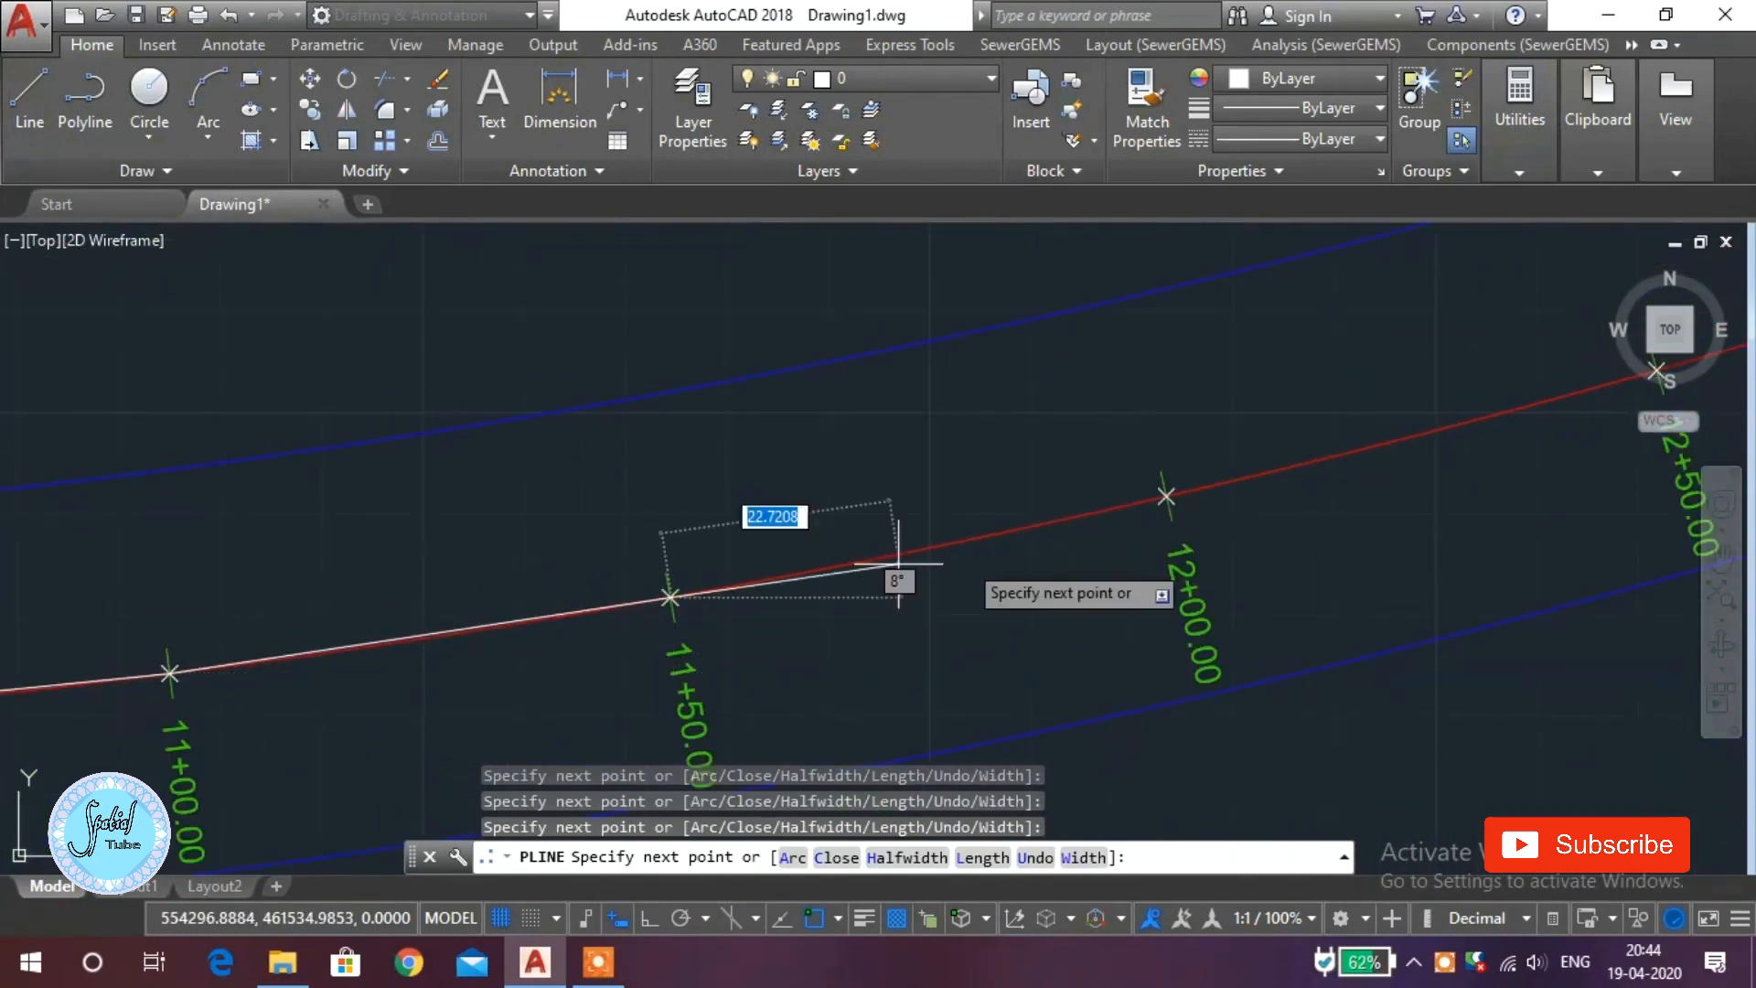
{"action": "left_click", "coordinate": [1166, 496]}
{"action": "middle_click_drag", "start_coordinate": [1656, 370], "coordinate": [216, 607]}
{"action": "left_click", "coordinate": [216, 607]}
{"action": "left_click", "coordinate": [698, 454]}
{"action": "left_click", "coordinate": [1176, 283]}
{"action": "middle_click_drag", "start_coordinate": [1646, 228], "coordinate": [107, 873]}
{"action": "left_click", "coordinate": [112, 770]}
{"action": "left_click", "coordinate": [588, 592]}
{"action": "left_click", "coordinate": [354, 717]}
{"action": "left_click", "coordinate": [846, 599]}
{"action": "left_click", "coordinate": [1341, 501]}
{"action": "scroll", "coordinate": [1342, 501], "scroll_direction": "down", "scroll_amount": 4}
{"action": "middle_click_drag", "start_coordinate": [1539, 475], "coordinate": [915, 579]}
{"action": "left_click", "coordinate": [914, 580]}
{"action": "left_click", "coordinate": [1106, 556]}
{"action": "left_click", "coordinate": [1302, 546]}
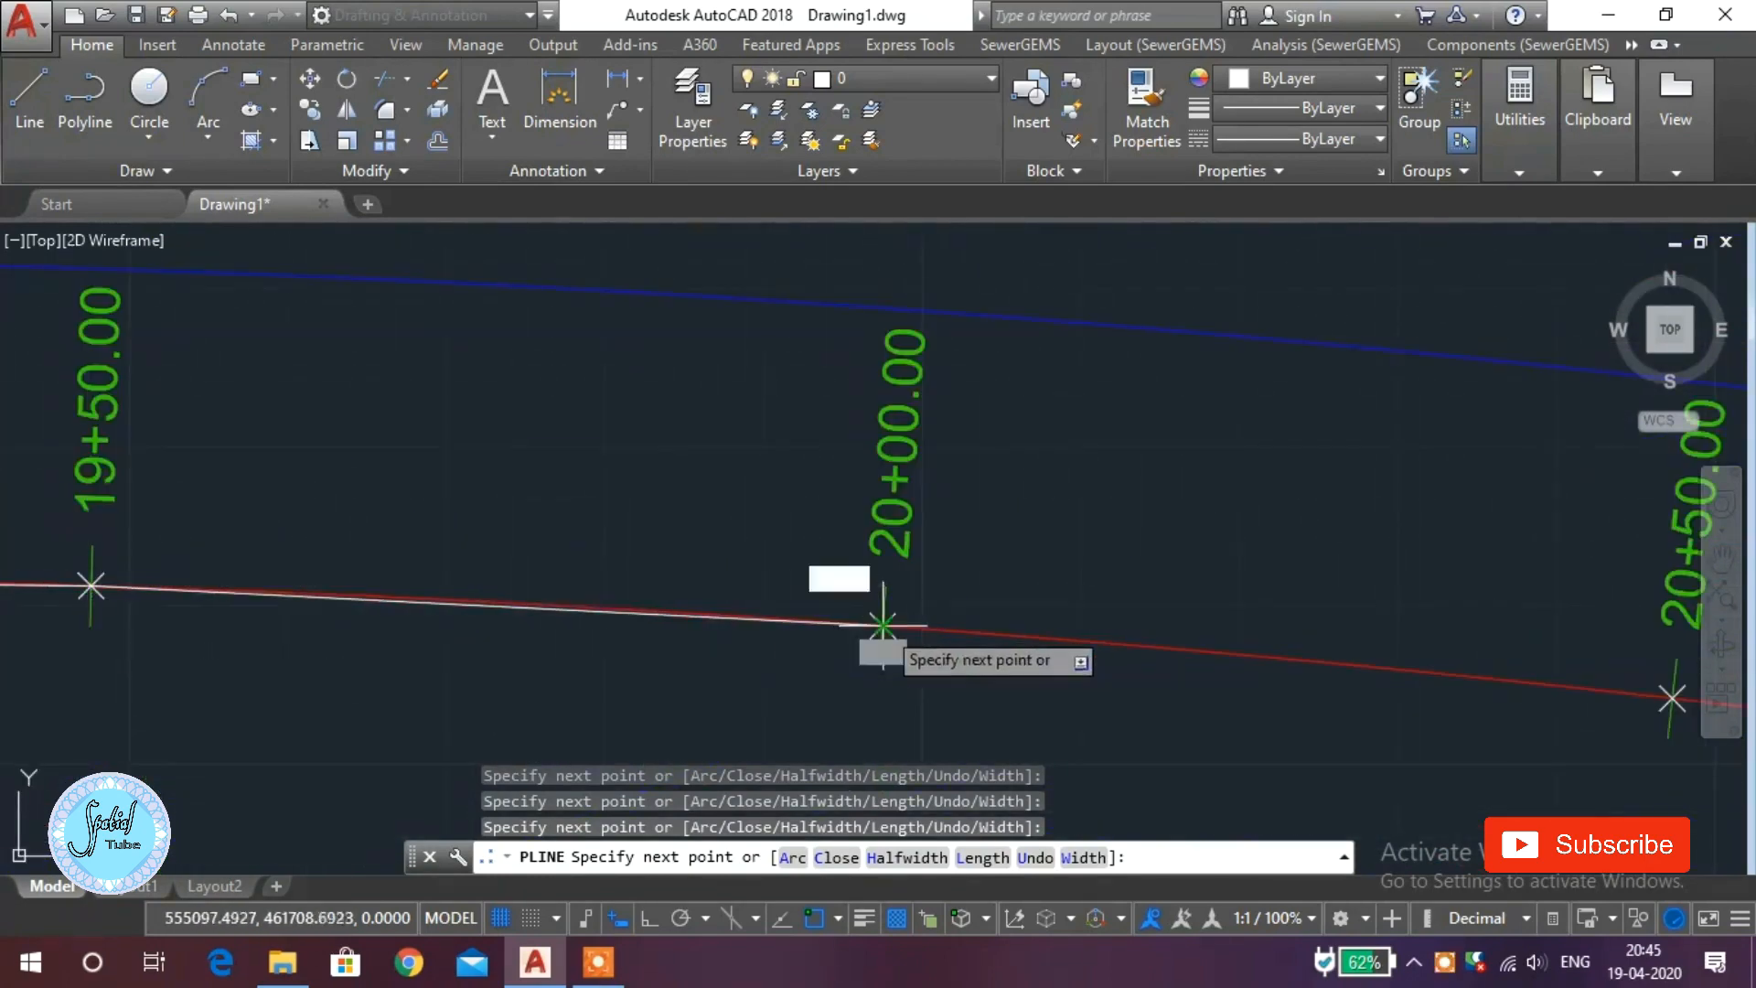
{"action": "left_click", "coordinate": [883, 626]}
{"action": "left_click", "coordinate": [1672, 697]}
{"action": "left_click", "coordinate": [521, 415]}
{"action": "left_click", "coordinate": [1011, 498]}
{"action": "left_click", "coordinate": [1496, 604]}
{"action": "left_click", "coordinate": [655, 381]}
{"action": "left_click", "coordinate": [1128, 525]}
{"action": "left_click", "coordinate": [430, 328]}
{"action": "left_click", "coordinate": [891, 509]}
{"action": "left_click", "coordinate": [1342, 712]}
{"action": "left_click", "coordinate": [808, 356]}
{"action": "left_click", "coordinate": [1243, 592]}
{"action": "left_click", "coordinate": [886, 463]}
{"action": "left_click", "coordinate": [1296, 732]}
{"action": "left_click", "coordinate": [757, 290]}
{"action": "left_click", "coordinate": [997, 479]}
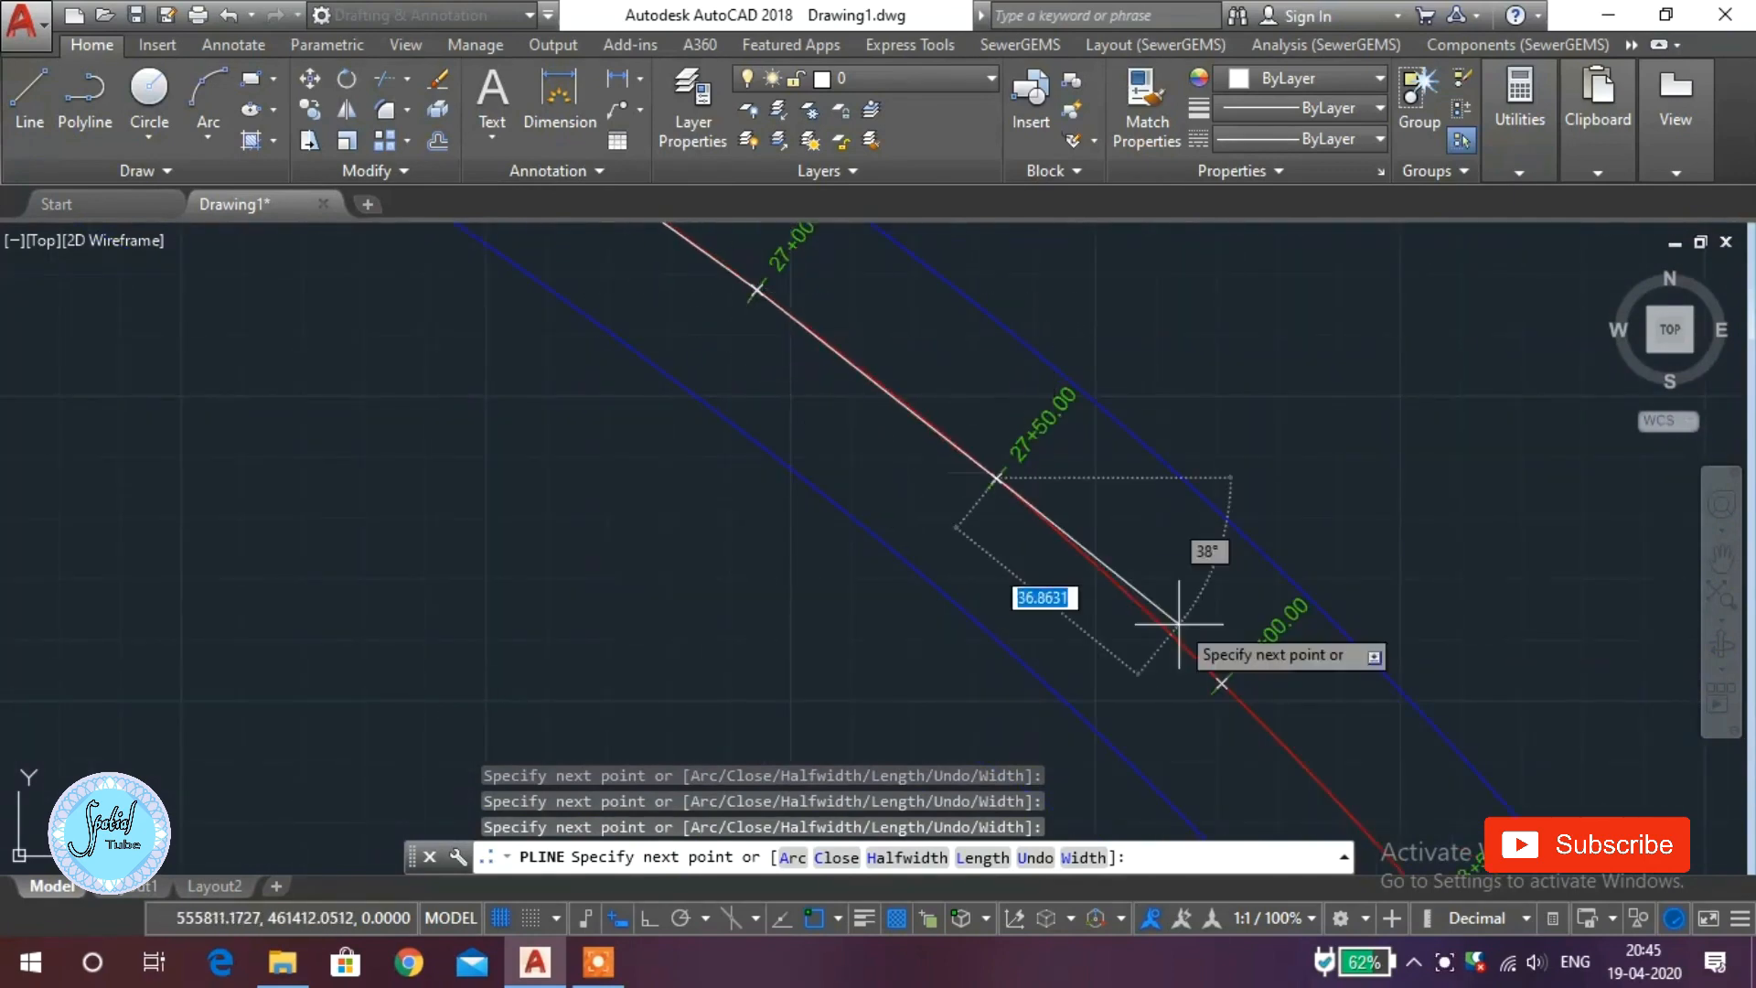
{"action": "left_click", "coordinate": [1222, 683]}
{"action": "middle_click_drag", "start_coordinate": [1480, 674], "coordinate": [554, 190]}
{"action": "left_click", "coordinate": [502, 424]}
{"action": "left_click", "coordinate": [957, 255]}
{"action": "left_click", "coordinate": [1129, 505]}
{"action": "left_click", "coordinate": [1281, 768]}
{"action": "middle_click_drag", "start_coordinate": [1354, 814], "coordinate": [804, 195]}
{"action": "left_click", "coordinate": [865, 422]}
{"action": "left_click", "coordinate": [979, 705]}
{"action": "middle_click_drag", "start_coordinate": [1070, 778], "coordinate": [977, 250]}
{"action": "left_click", "coordinate": [980, 466]}
{"action": "left_click", "coordinate": [1040, 765]}
{"action": "middle_click_drag", "start_coordinate": [1080, 823], "coordinate": [959, 105]}
{"action": "left_click", "coordinate": [958, 349]}
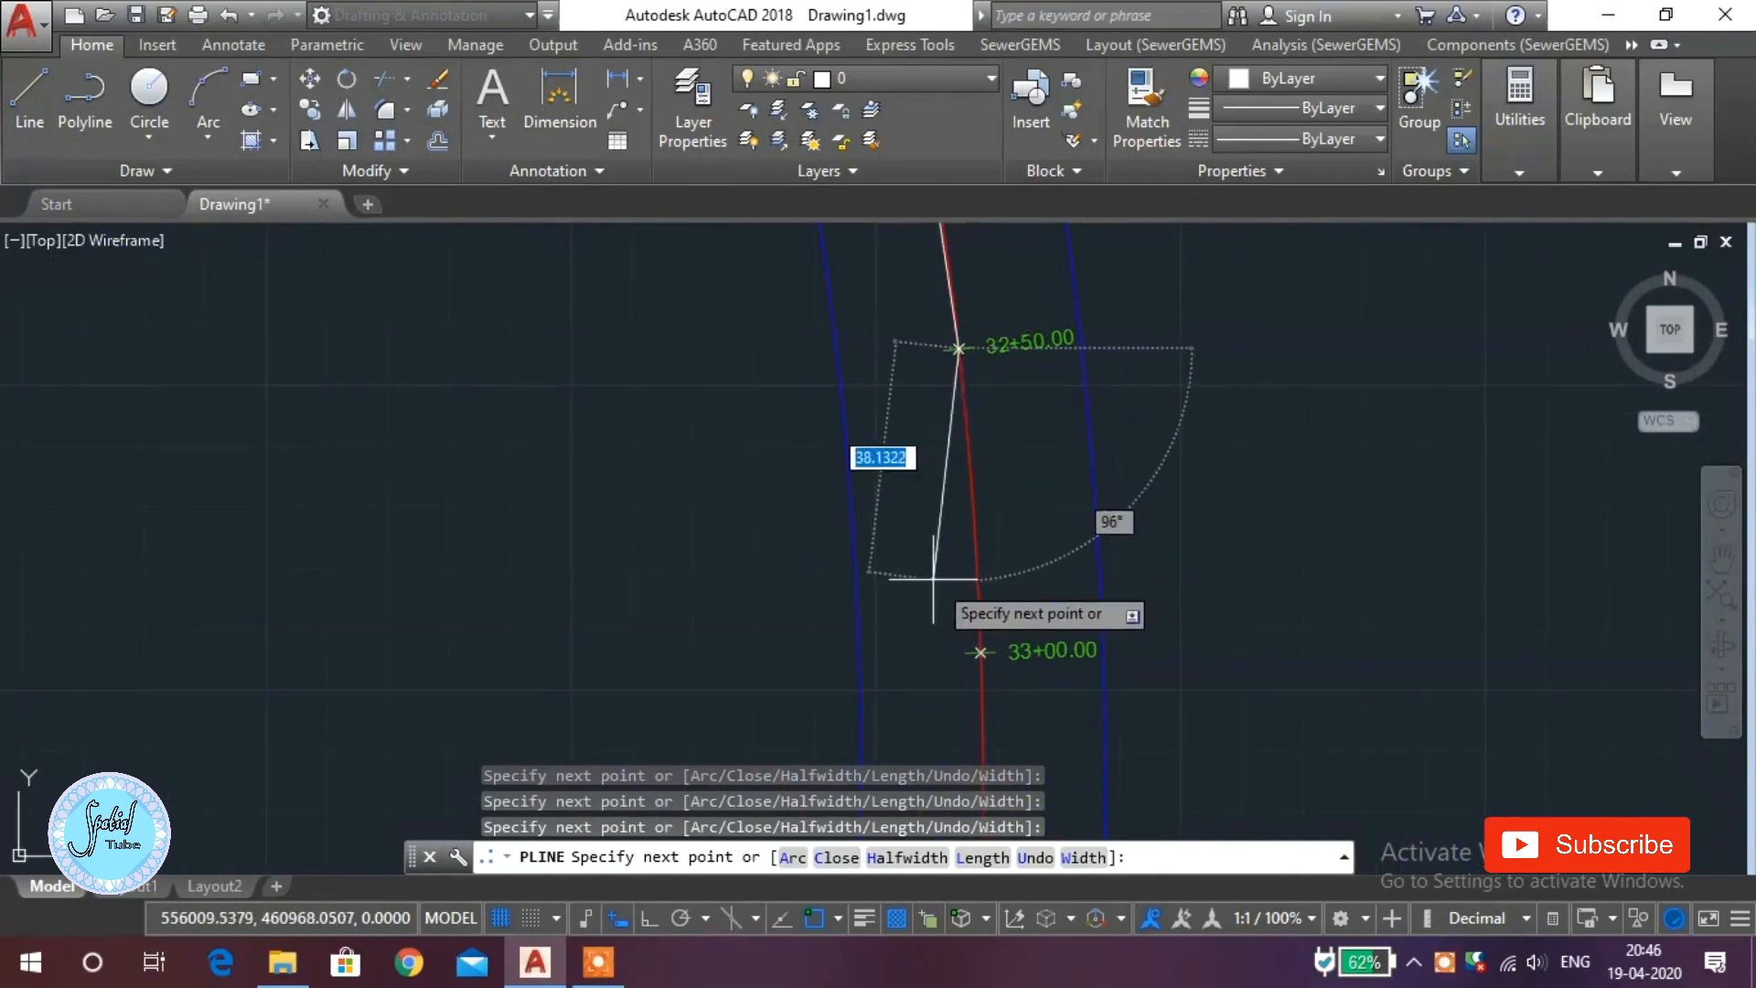
{"action": "left_click", "coordinate": [979, 651]}
{"action": "middle_click_drag", "start_coordinate": [1215, 674], "coordinate": [1333, 206]}
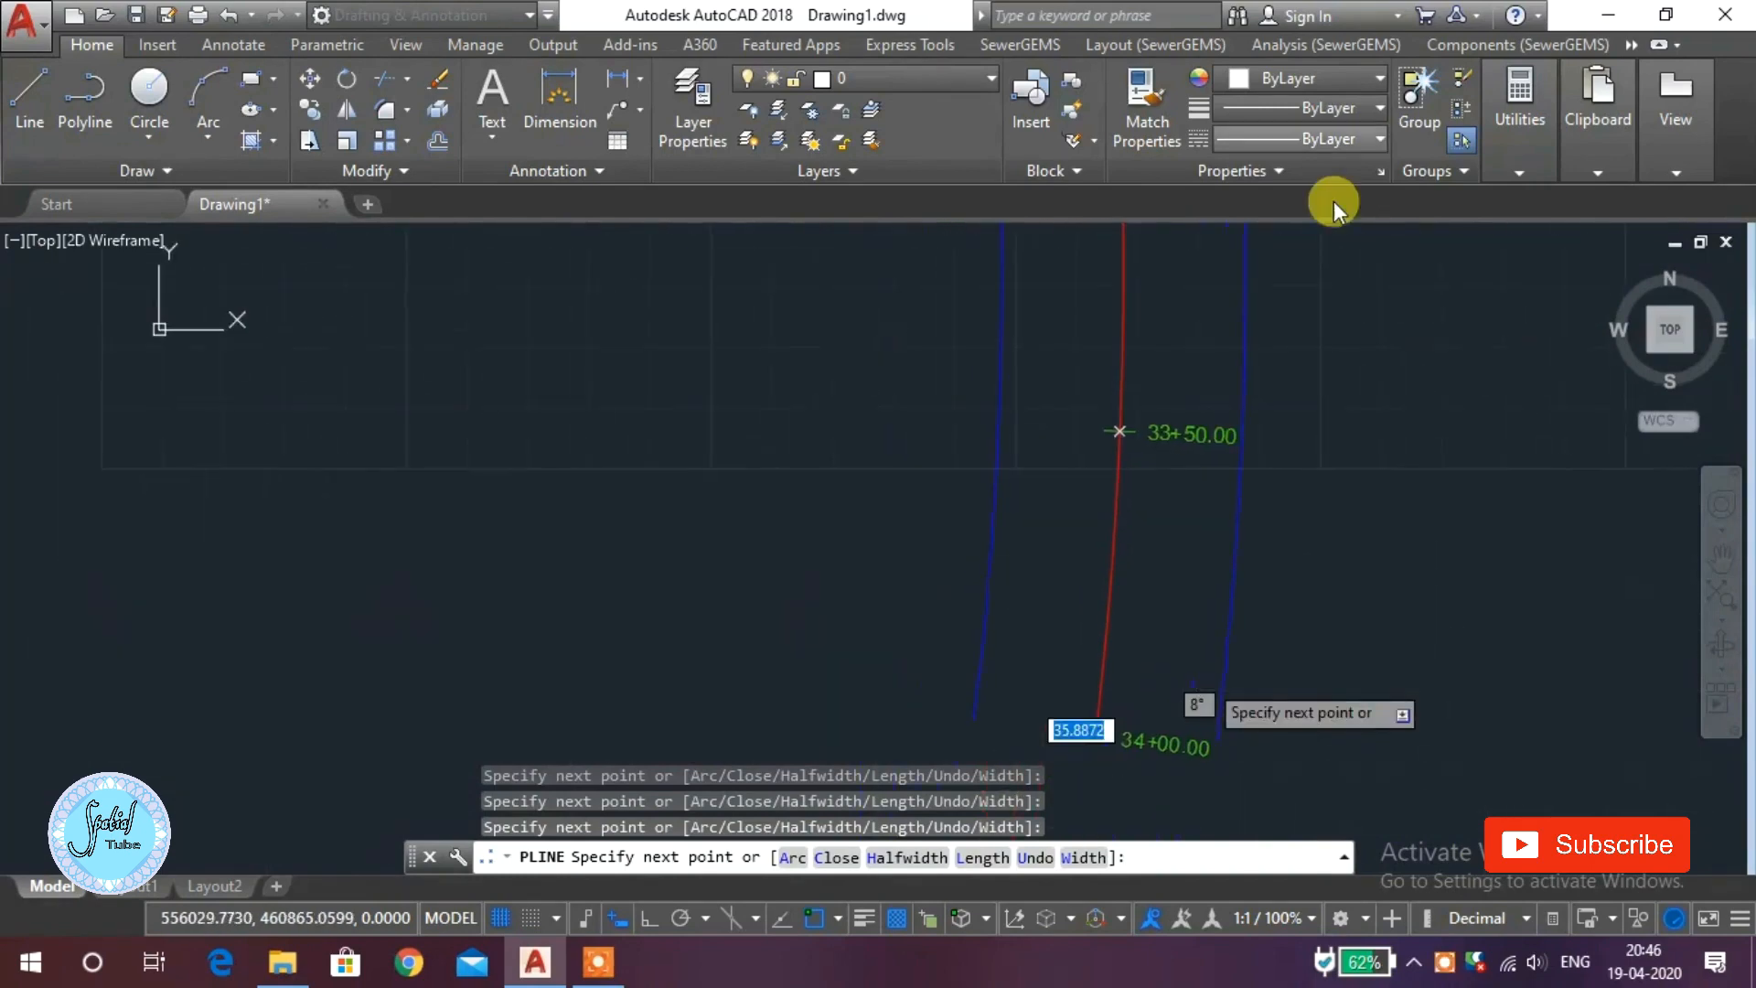
{"action": "left_click", "coordinate": [1119, 430]}
{"action": "middle_click_drag", "start_coordinate": [1269, 539], "coordinate": [1363, 278]}
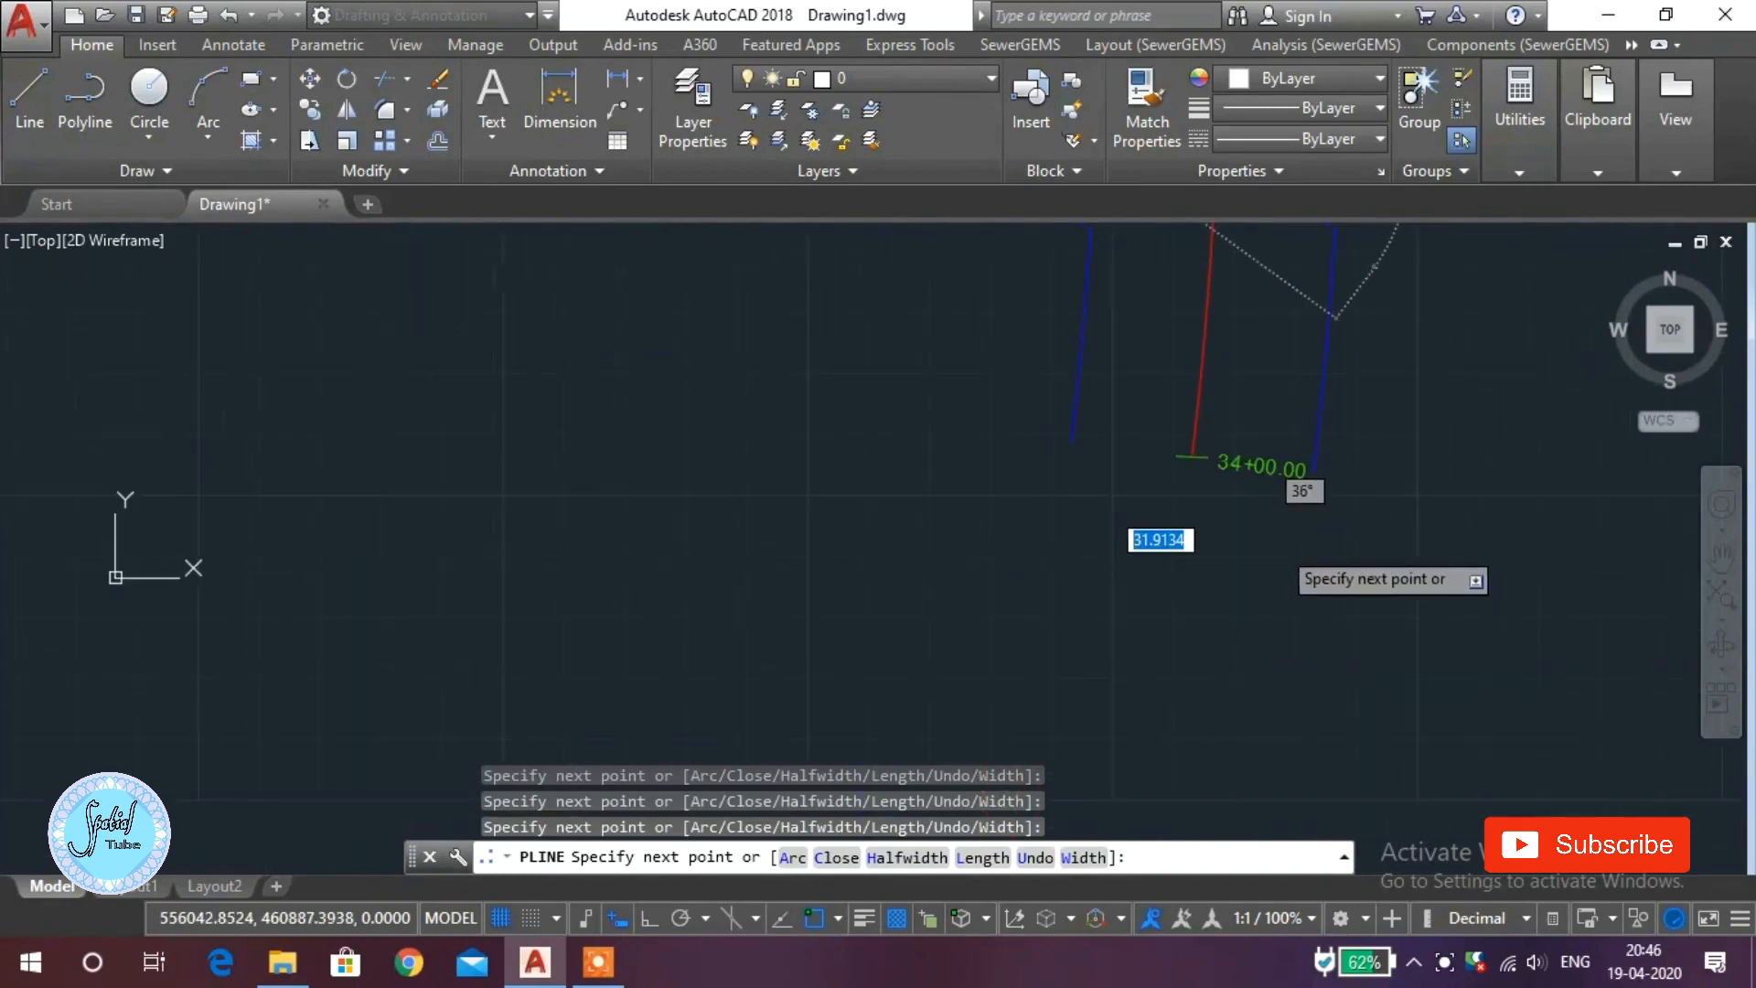
{"action": "left_click", "coordinate": [1191, 457]}
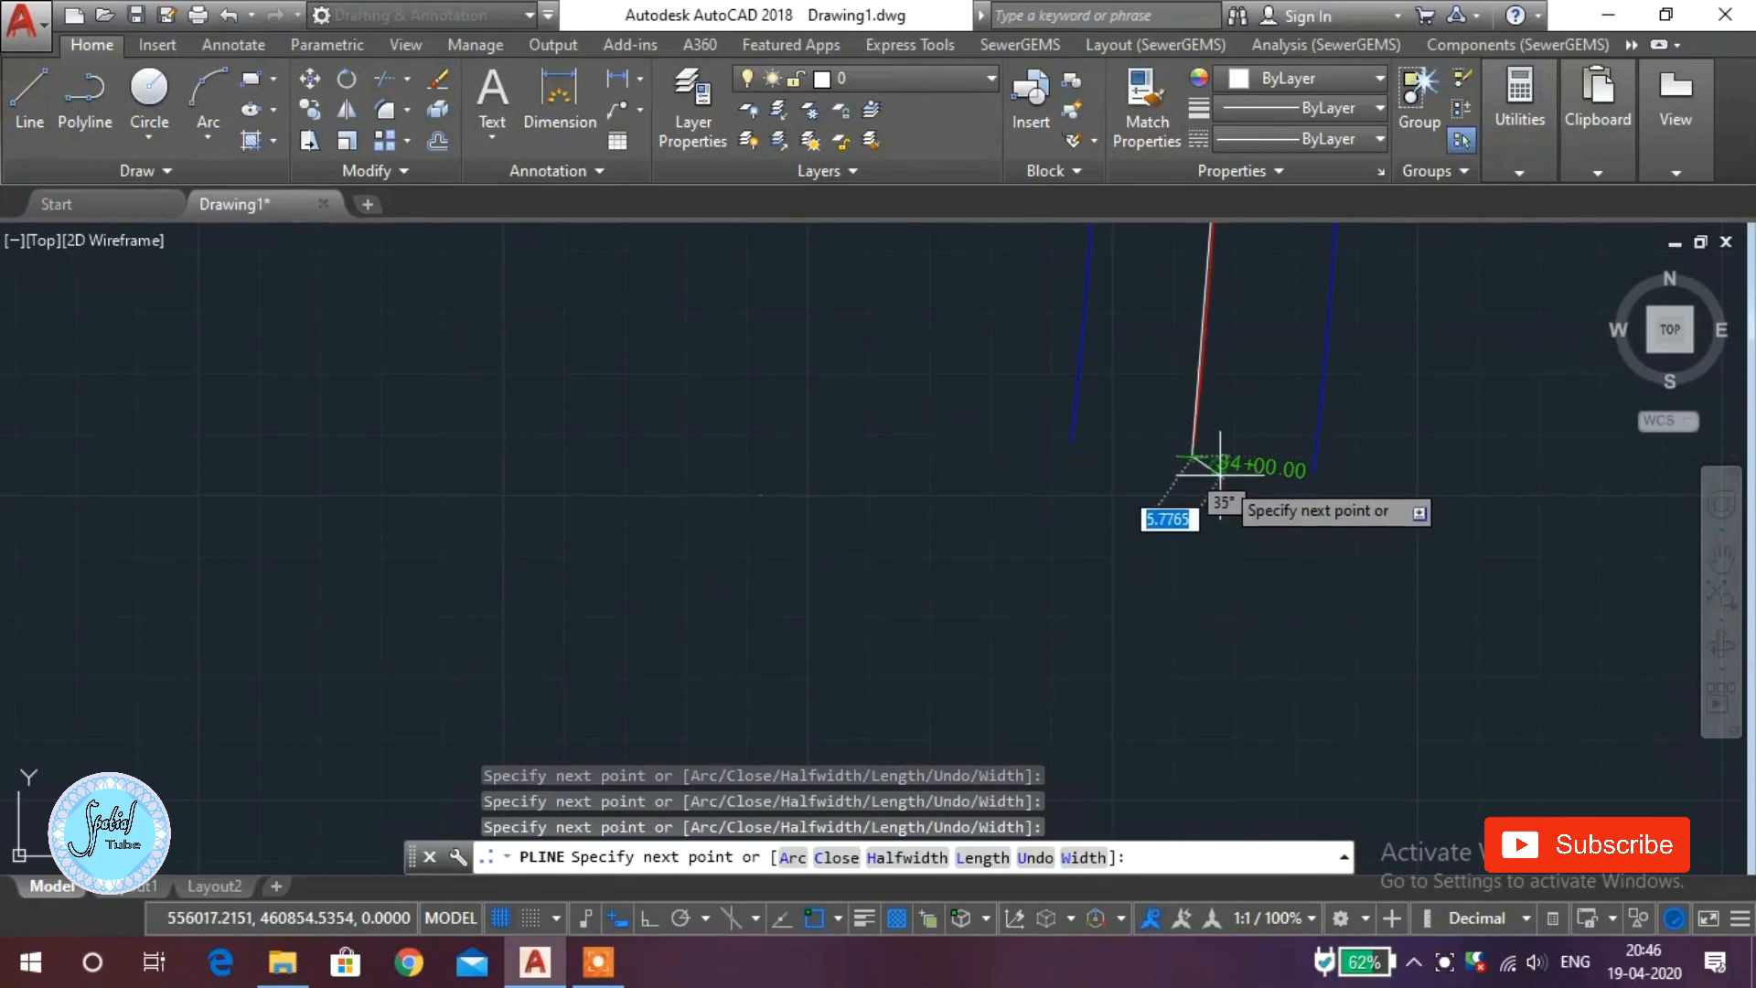
{"action": "key", "text": "Return"}
Review the traced polyline and the point markers over the whole length of the alignment
{"action": "scroll", "coordinate": [1091, 564], "scroll_direction": "down", "scroll_amount": 2}
{"action": "scroll", "coordinate": [1332, 603], "scroll_direction": "down", "scroll_amount": 12}
{"action": "middle_click_drag", "start_coordinate": [1015, 497], "coordinate": [1058, 580]}
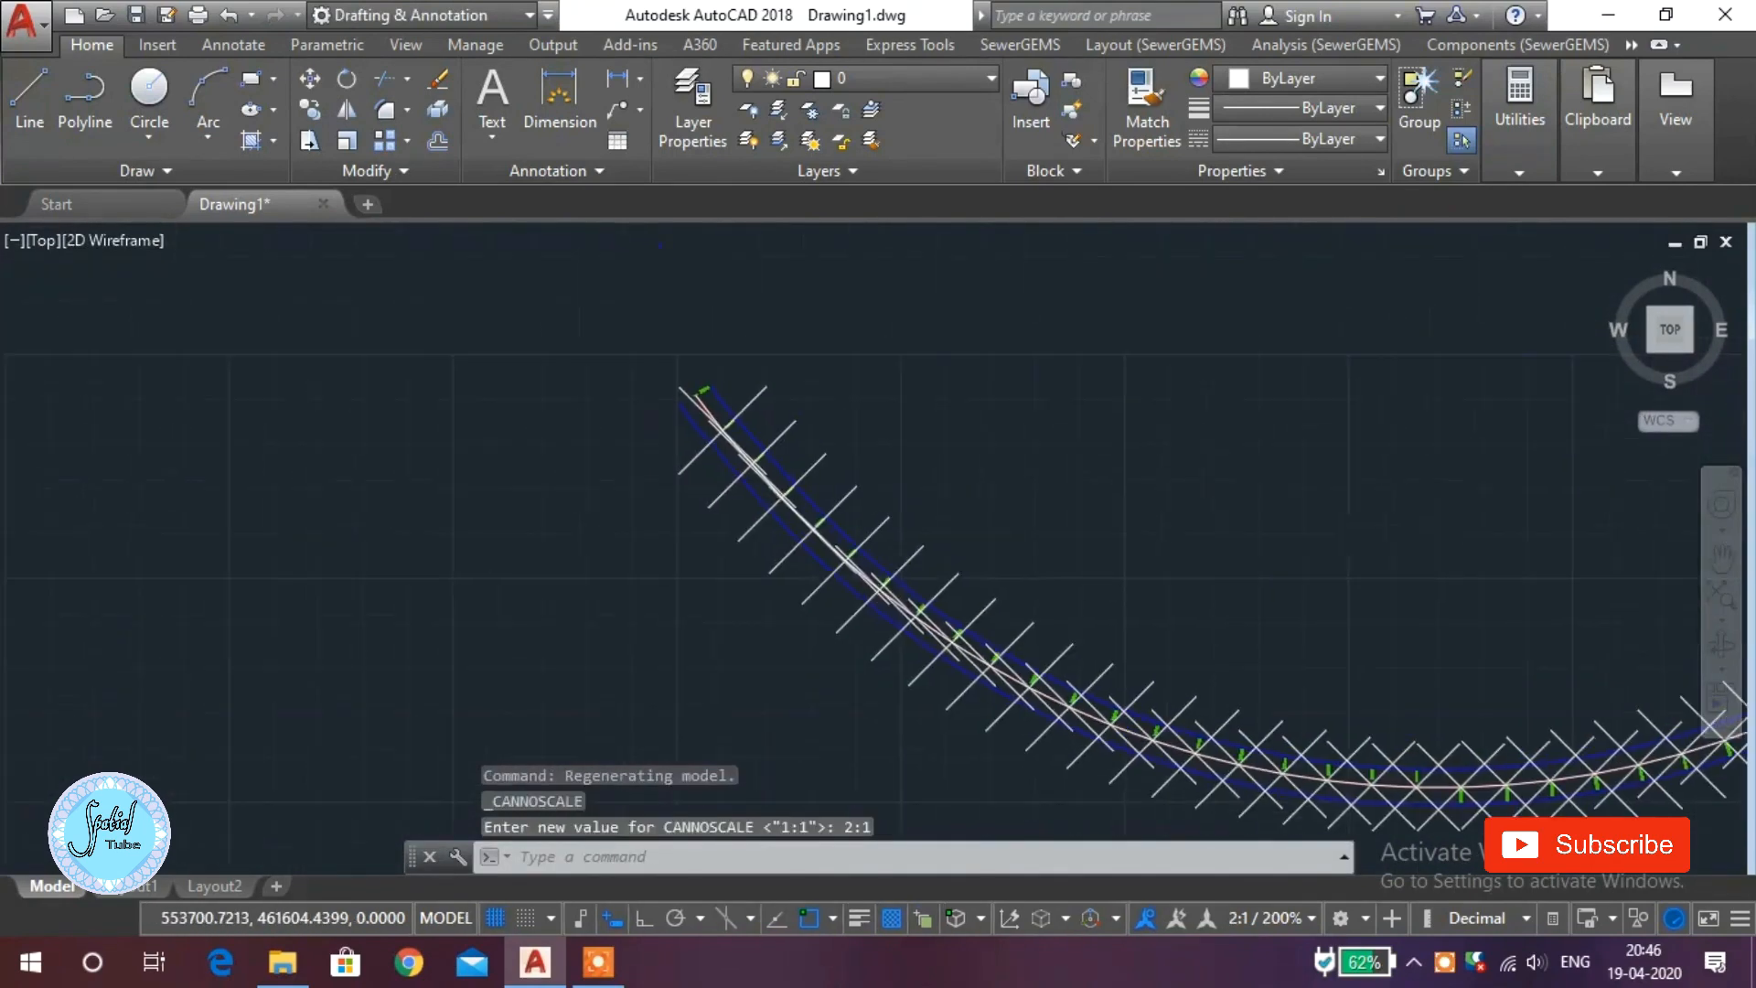
{"action": "scroll", "coordinate": [704, 438], "scroll_direction": "up", "scroll_amount": 5}
{"action": "scroll", "coordinate": [983, 462], "scroll_direction": "down", "scroll_amount": 8}
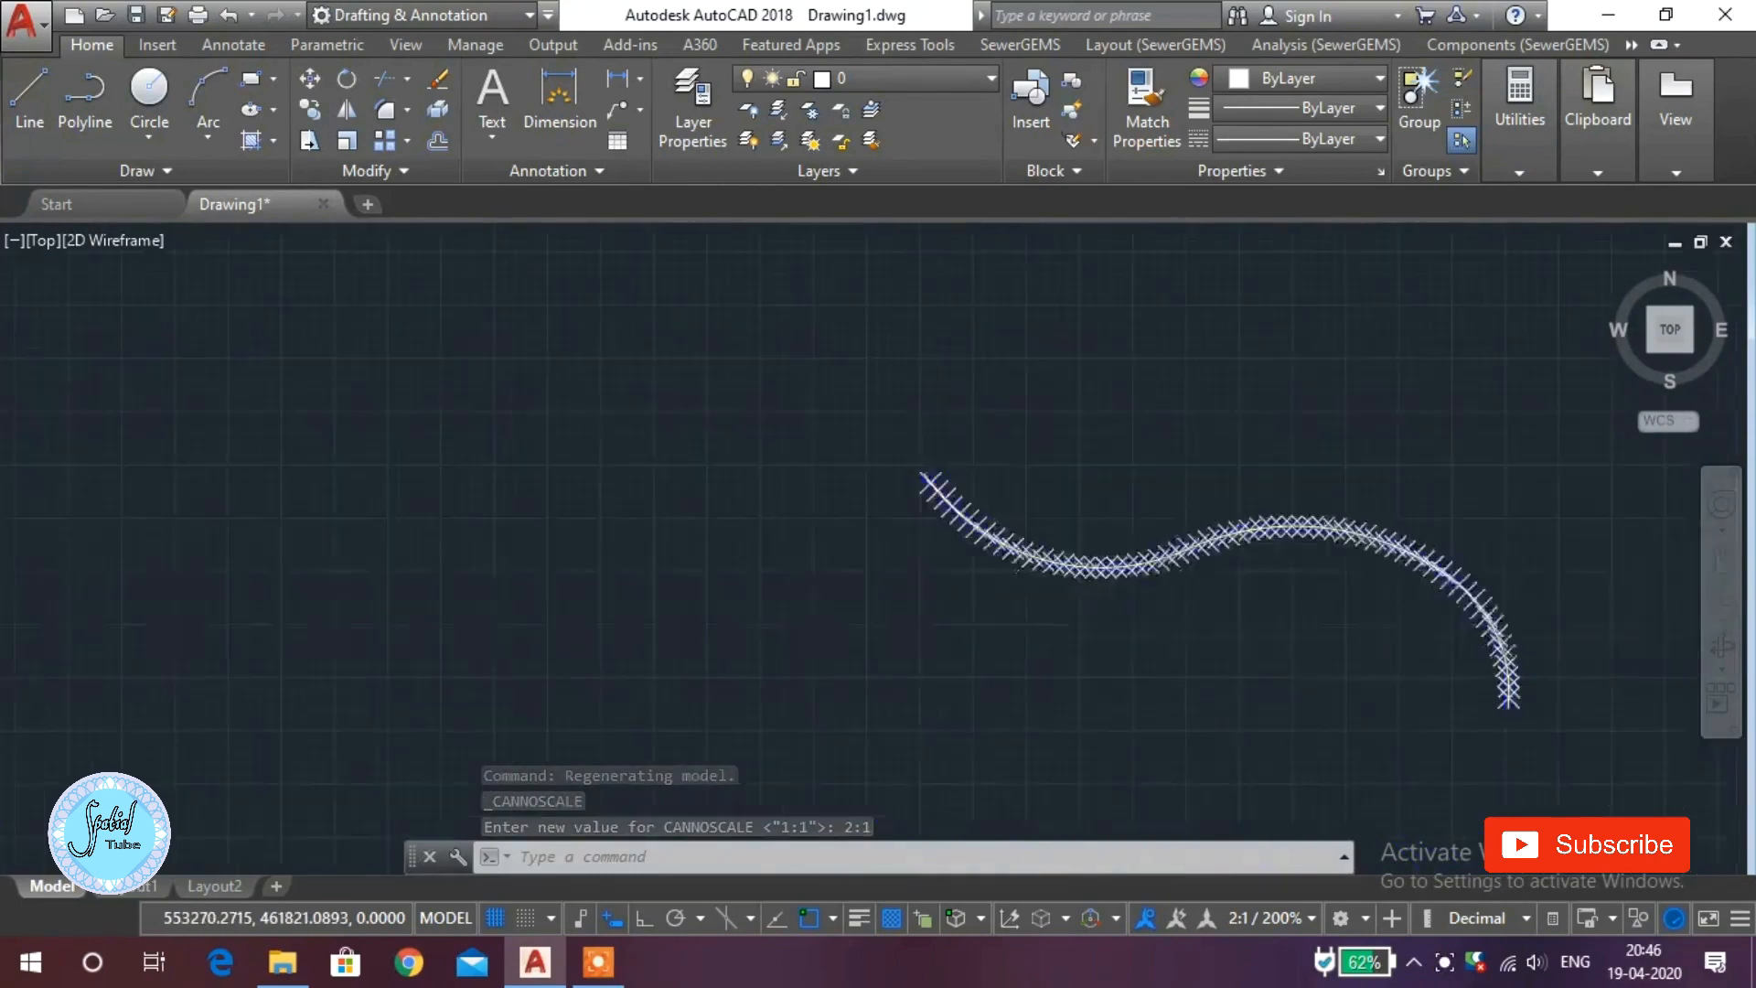
{"action": "scroll", "coordinate": [1015, 503], "scroll_direction": "up", "scroll_amount": 7}
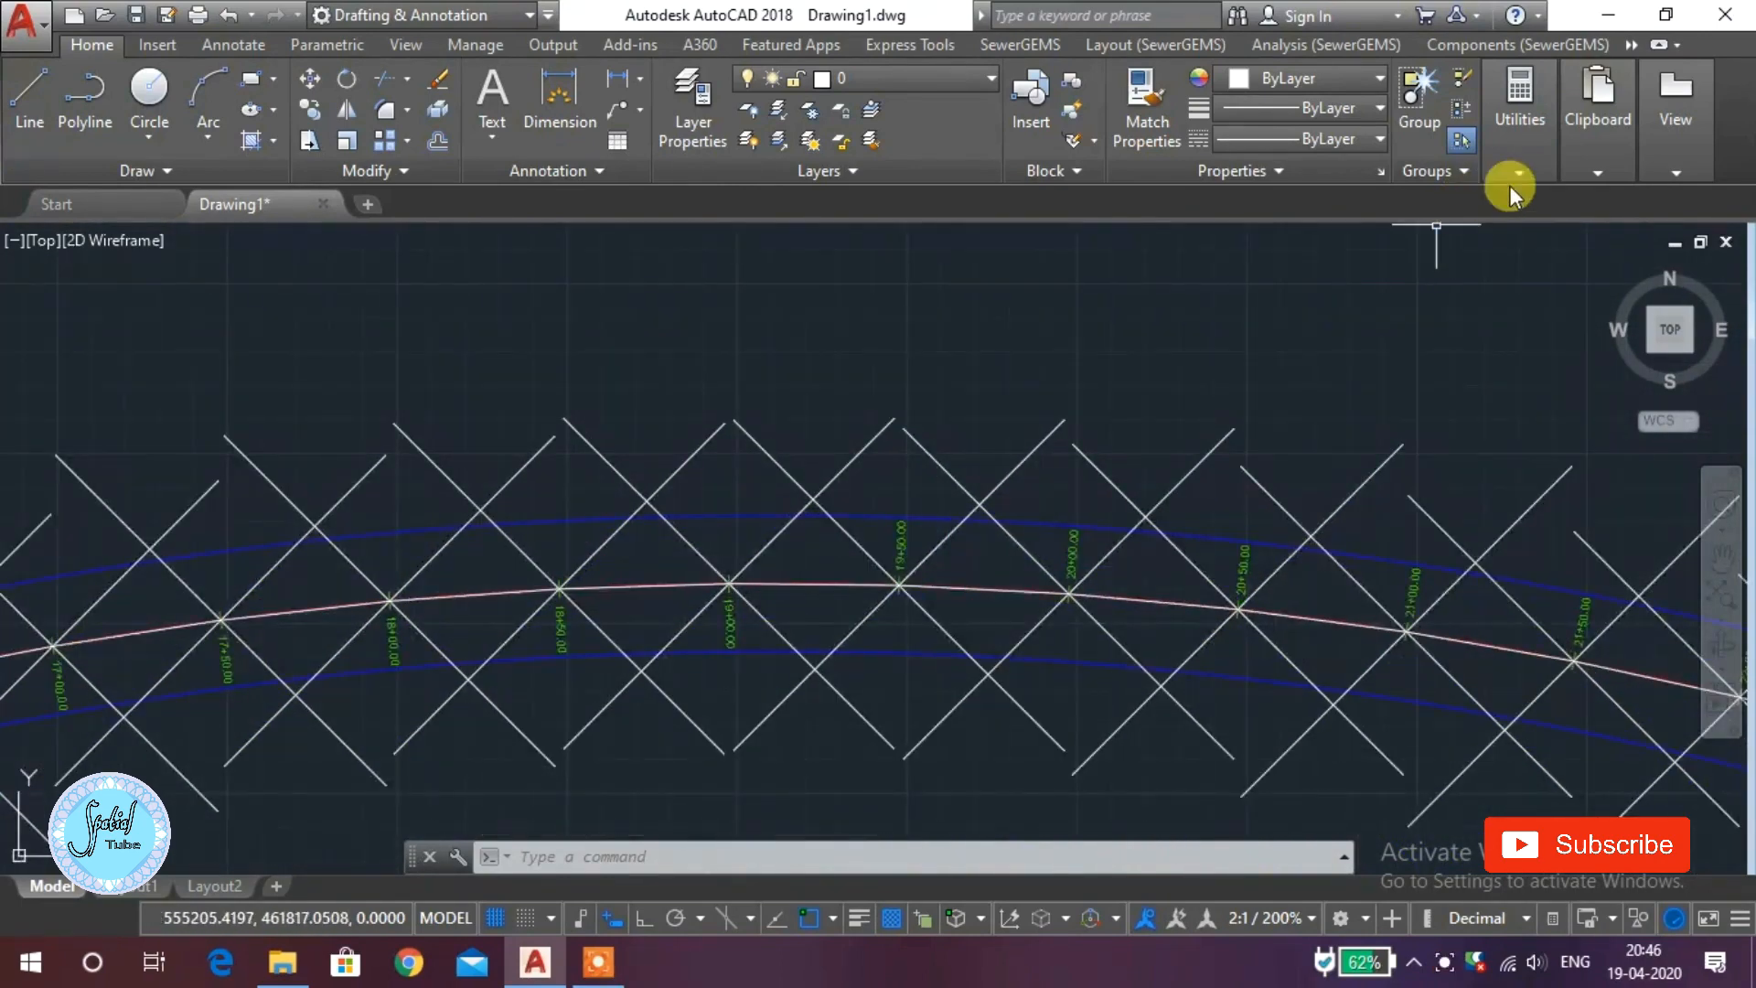
Set the point size to 1% relative to the screen, keeping the X point style
{"action": "left_click", "coordinate": [1525, 149]}
{"action": "left_click", "coordinate": [1538, 326]}
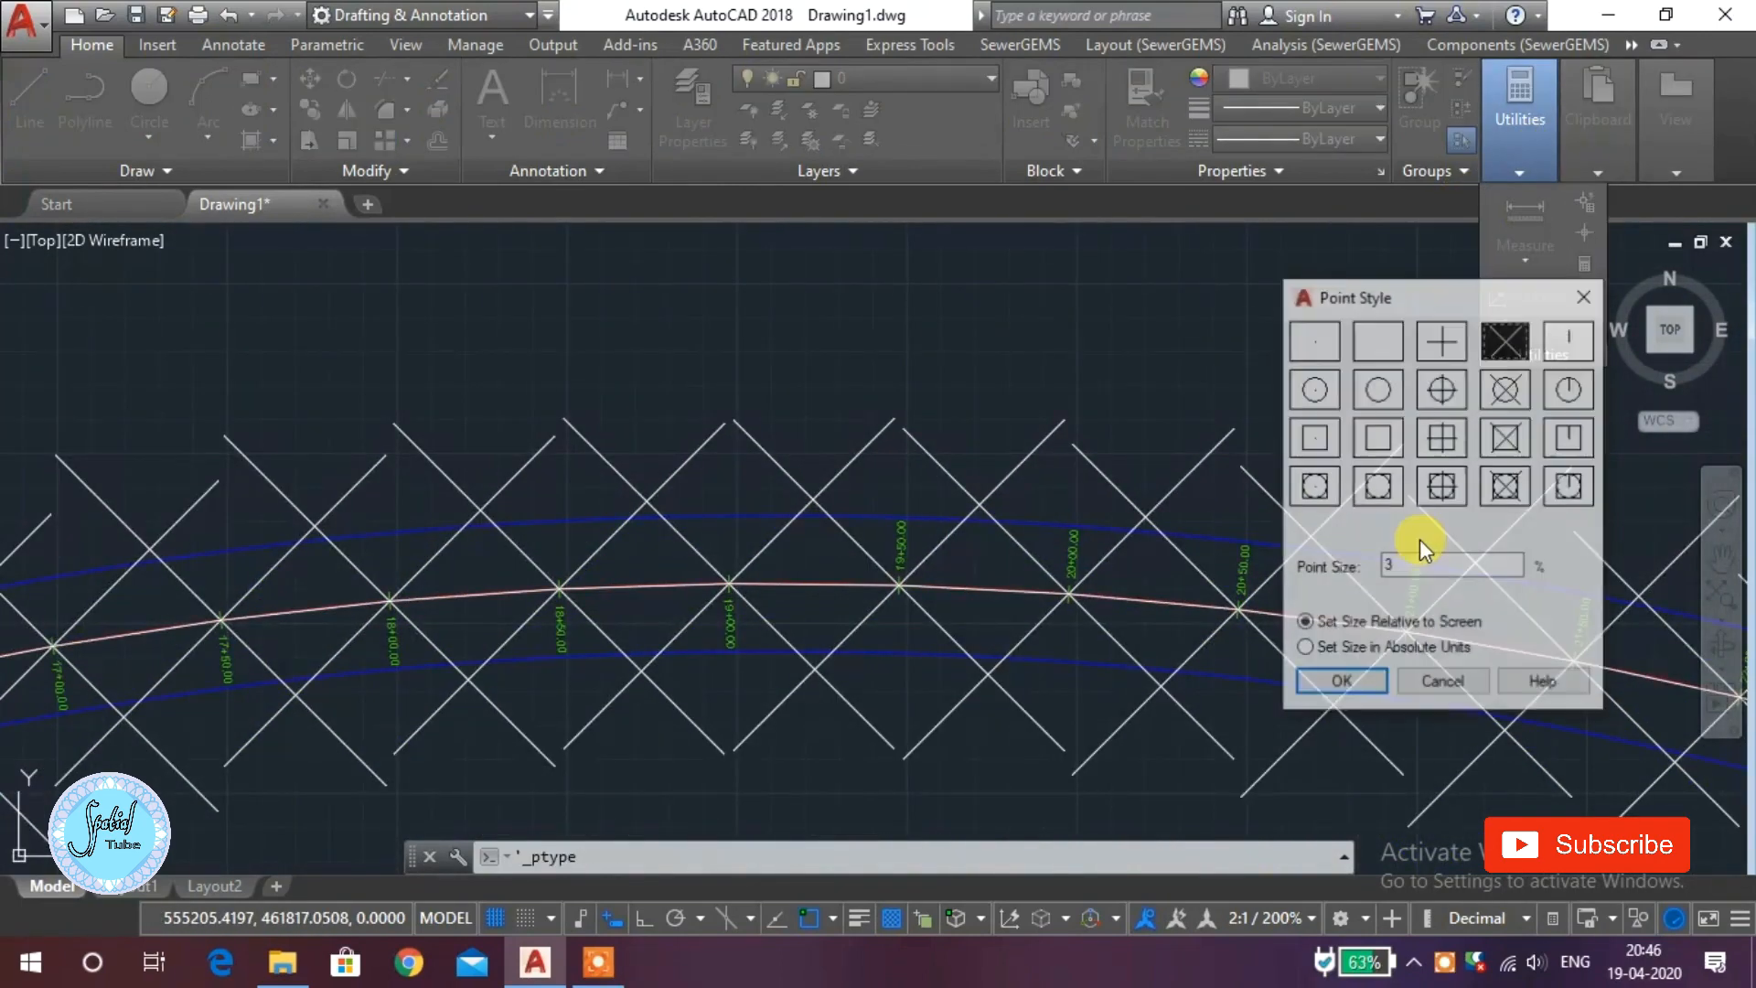
{"action": "double_click", "coordinate": [1399, 564]}
{"action": "type", "text": "1"}
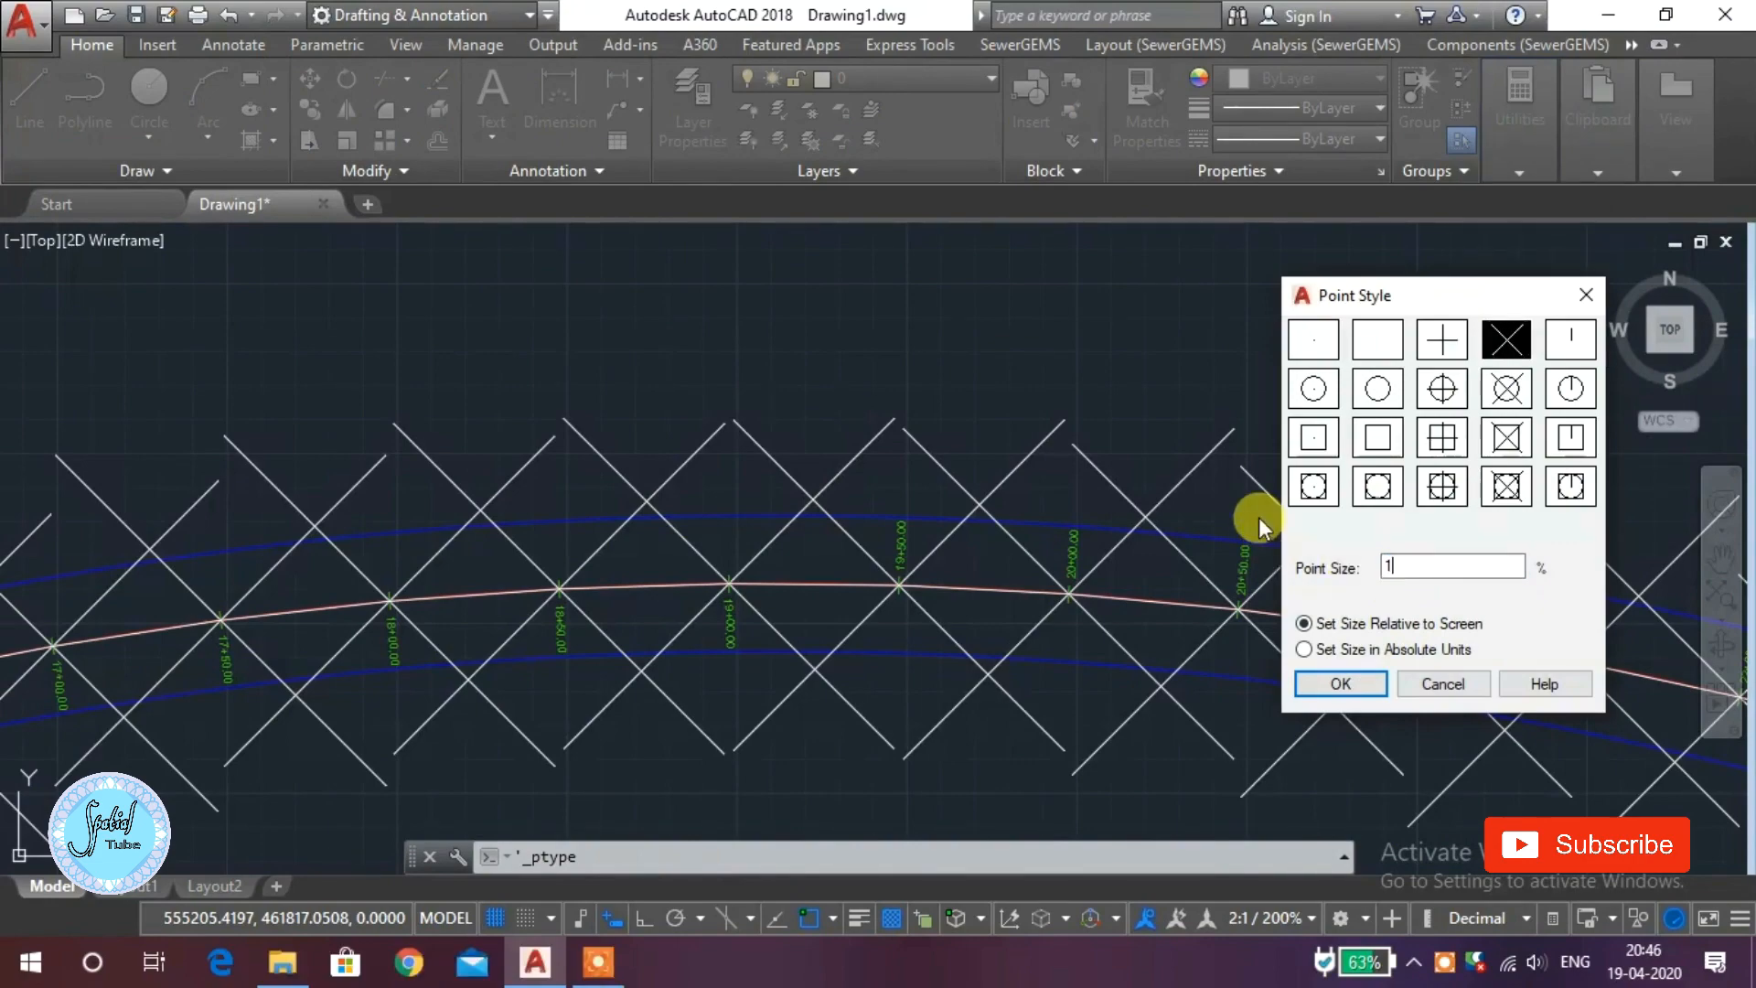
{"action": "key", "text": "Return"}
Examine the resized point markers back along the alignment and compare the traced polyline with the red centreline near 0+50.00
{"action": "mouse_move", "coordinate": [833, 585]}
{"action": "middle_mouse_down"}
{"action": "mouse_move", "coordinate": [1100, 545]}
{"action": "mouse_move", "coordinate": [1359, 472]}
{"action": "middle_mouse_up"}
{"action": "key", "text": "Escape"}
{"action": "middle_click_drag", "start_coordinate": [629, 581], "coordinate": [1374, 387]}
{"action": "scroll", "coordinate": [807, 489], "scroll_direction": "down", "scroll_amount": 2}
{"action": "middle_click_drag", "start_coordinate": [694, 565], "coordinate": [1260, 512]}
{"action": "middle_click_drag", "start_coordinate": [527, 540], "coordinate": [1413, 715]}
{"action": "middle_click_drag", "start_coordinate": [745, 599], "coordinate": [1165, 826]}
{"action": "scroll", "coordinate": [868, 447], "scroll_direction": "up", "scroll_amount": 3}
{"action": "scroll", "coordinate": [1030, 432], "scroll_direction": "up", "scroll_amount": 3}
{"action": "scroll", "coordinate": [778, 315], "scroll_direction": "down", "scroll_amount": 3}
{"action": "middle_click_drag", "start_coordinate": [1091, 553], "coordinate": [870, 274]}
{"action": "middle_click_drag", "start_coordinate": [845, 376], "coordinate": [1028, 689]}
{"action": "scroll", "coordinate": [885, 560], "scroll_direction": "up", "scroll_amount": 6}
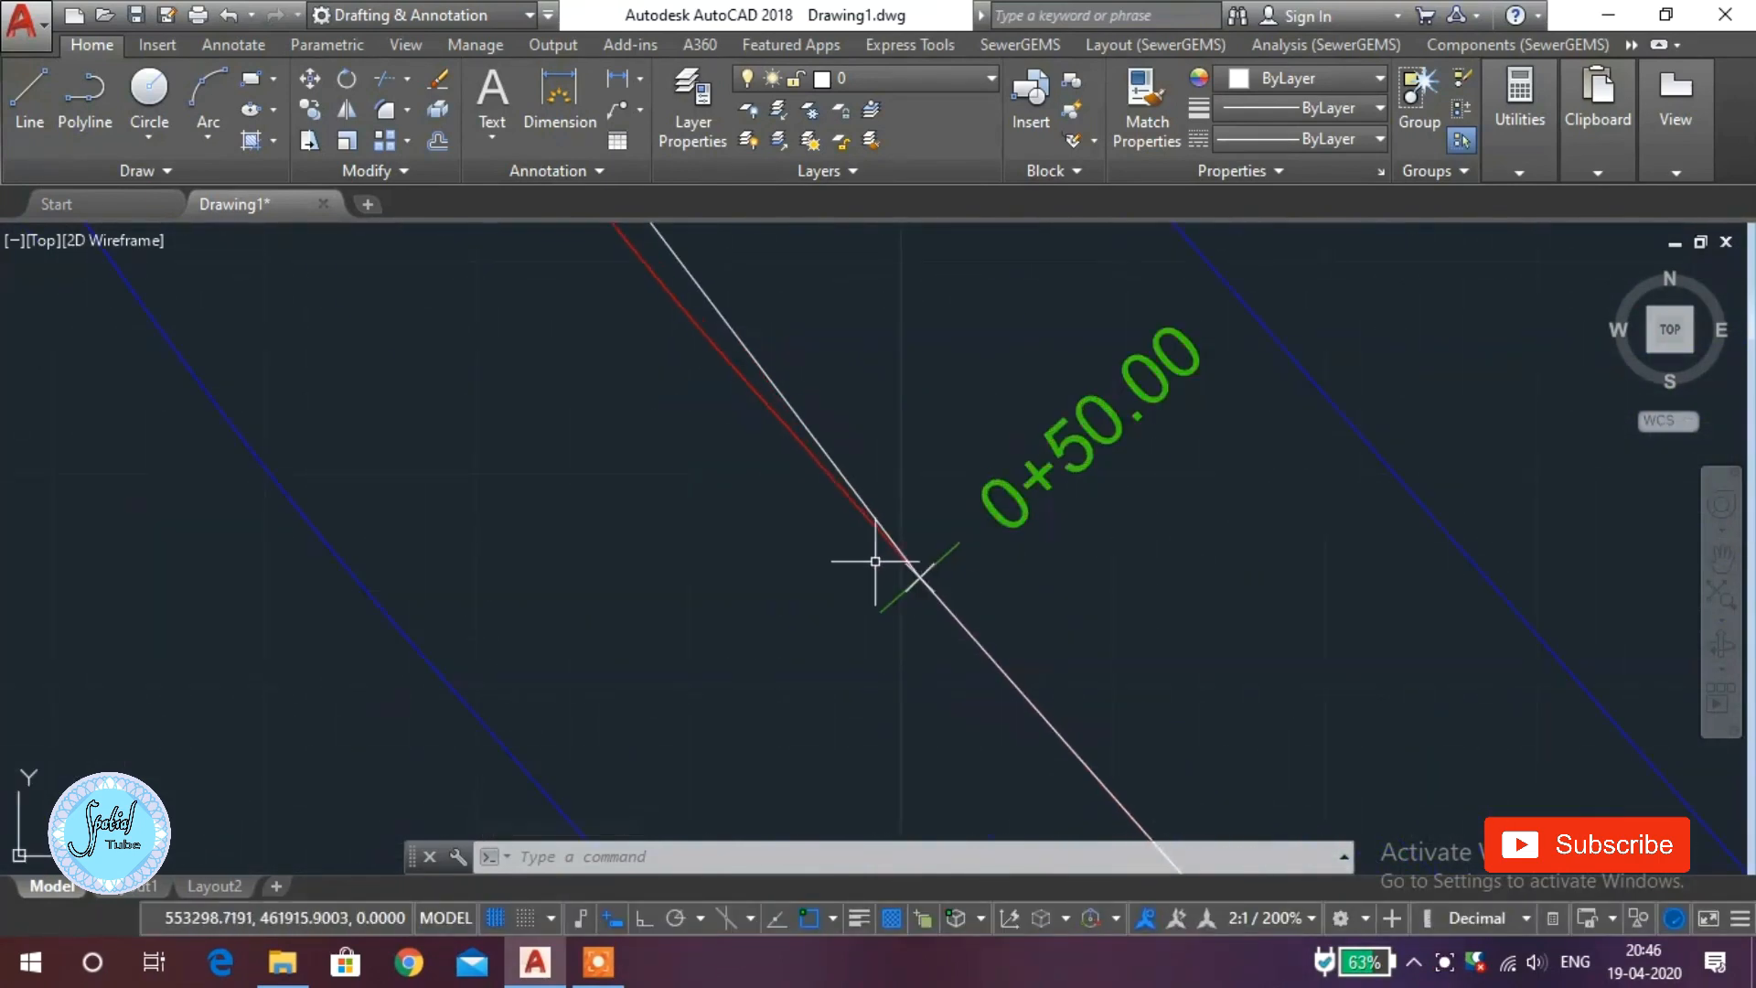
{"action": "scroll", "coordinate": [736, 476], "scroll_direction": "down", "scroll_amount": 4}
Select the traced polyline and run the LIST command to display its vertex coordinates, continuing to the second page
{"action": "left_click", "coordinate": [723, 397]}
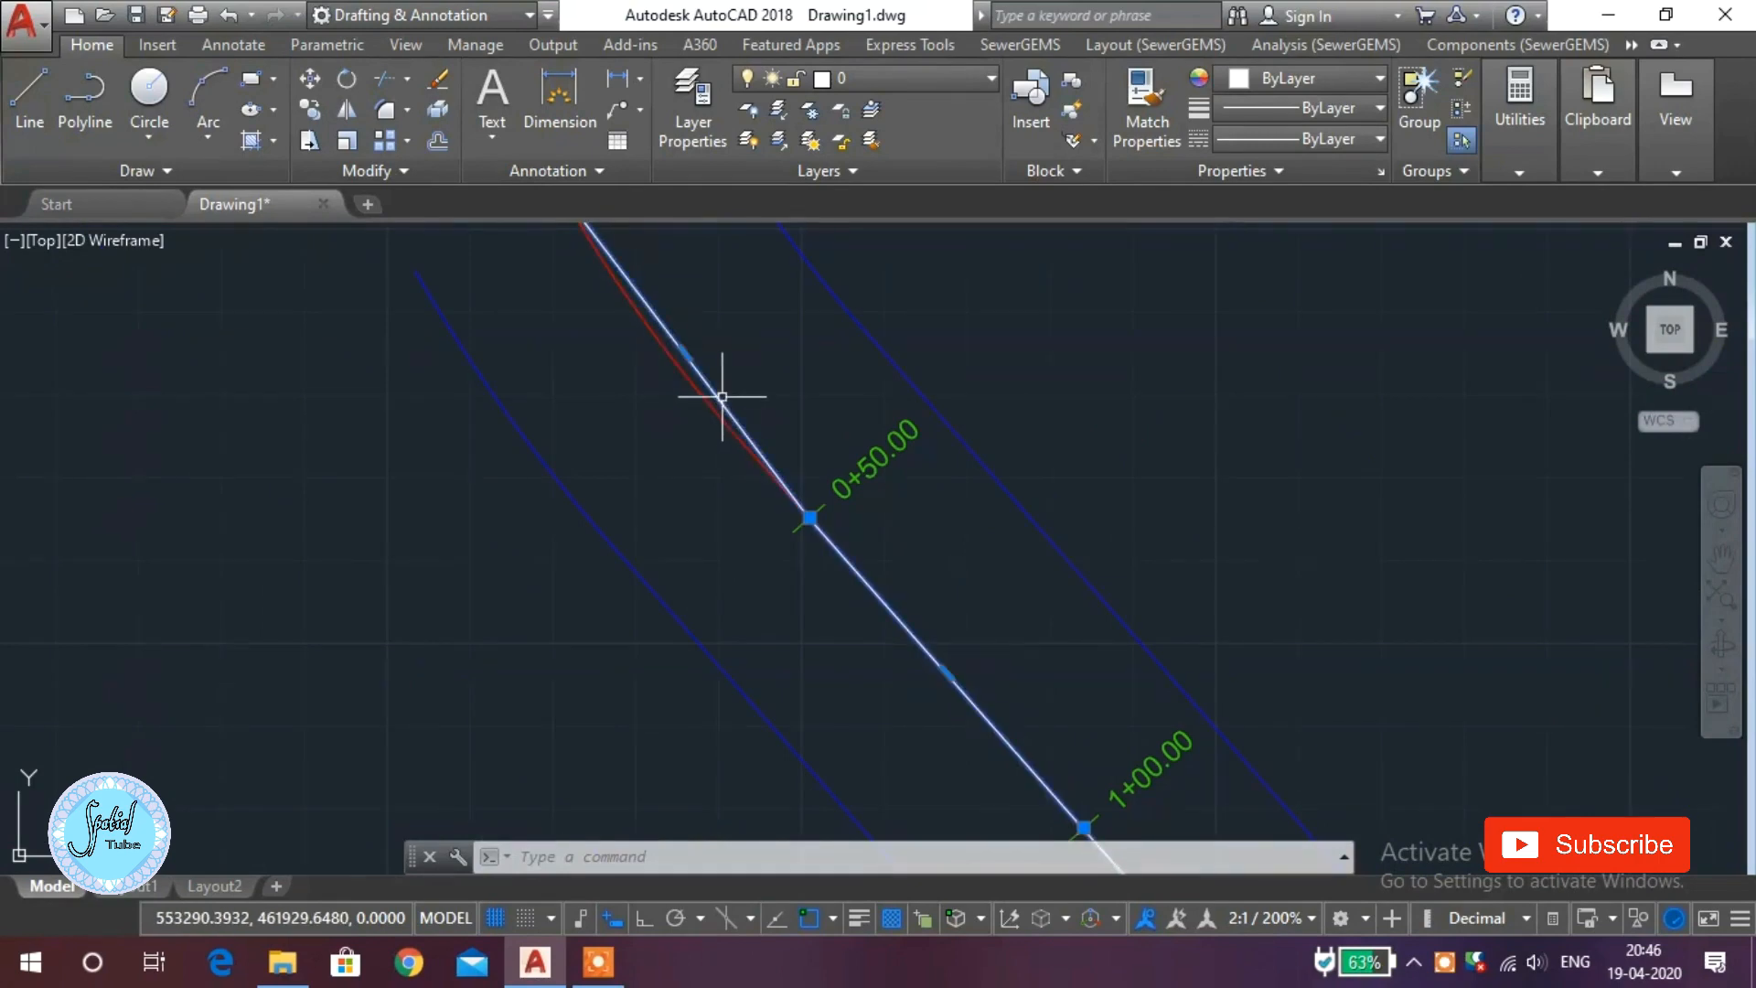
{"action": "scroll", "coordinate": [902, 439], "scroll_direction": "down", "scroll_amount": 8}
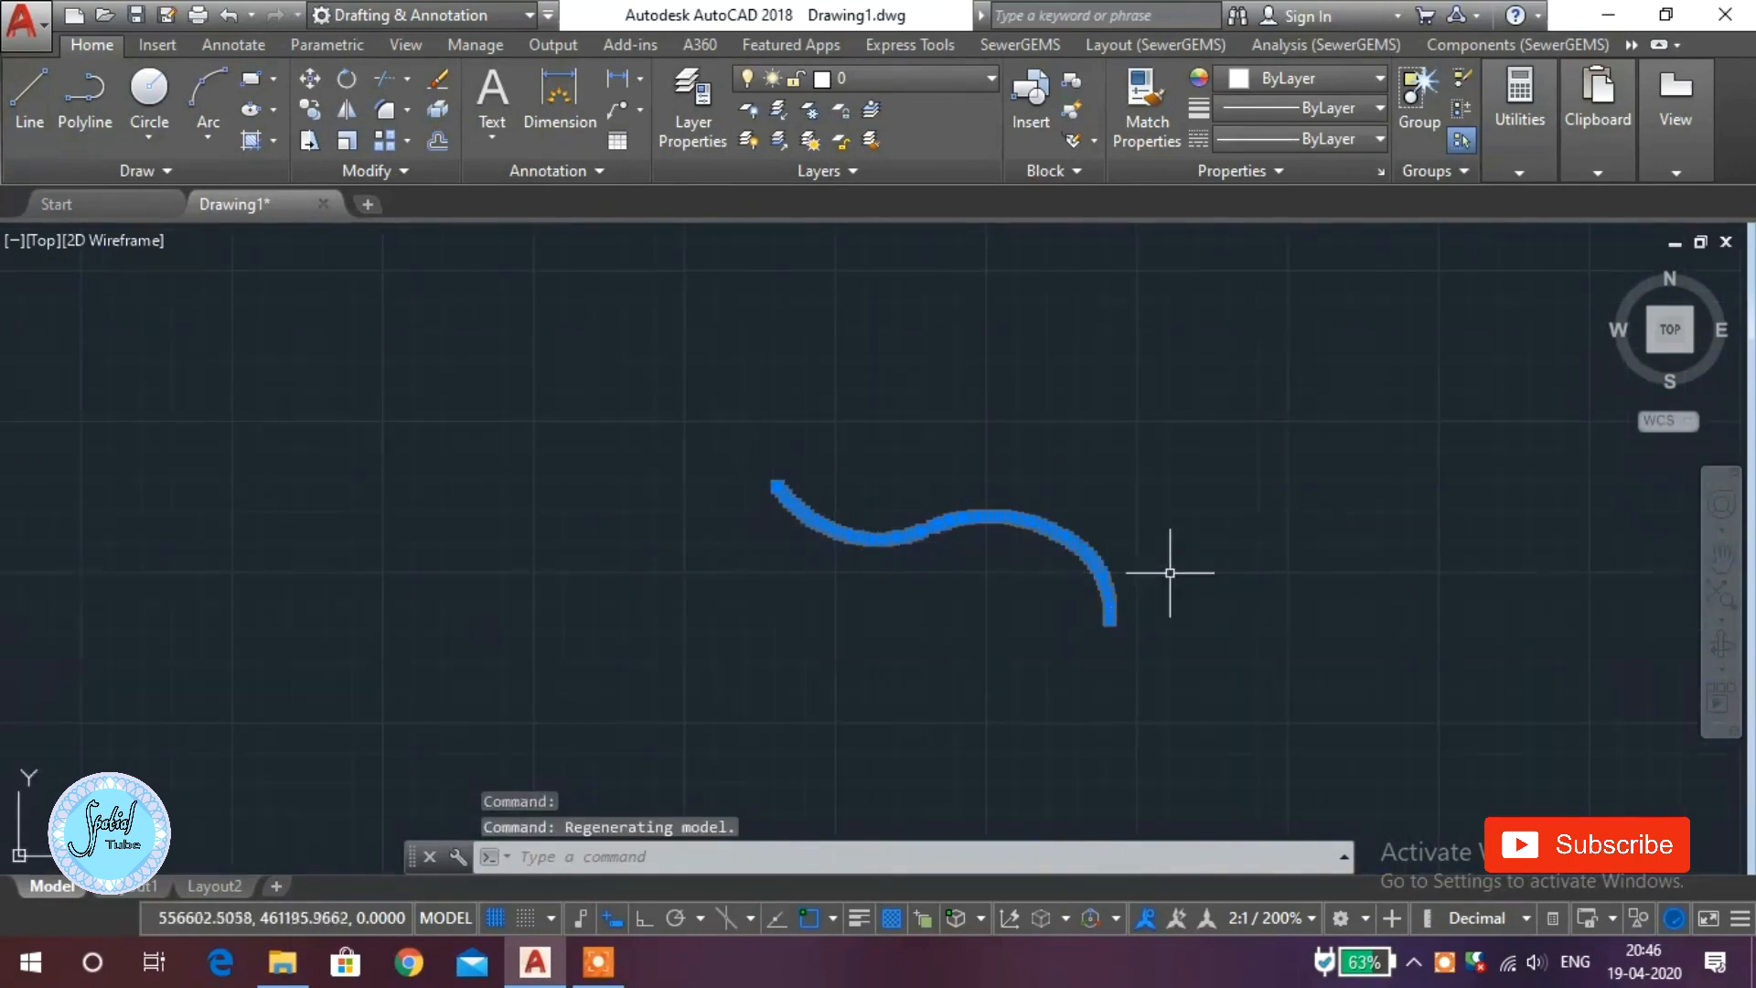
{"action": "scroll", "coordinate": [1164, 580], "scroll_direction": "up", "scroll_amount": 8}
{"action": "scroll", "coordinate": [912, 544], "scroll_direction": "up", "scroll_amount": 3}
{"action": "scroll", "coordinate": [1069, 466], "scroll_direction": "up", "scroll_amount": 2}
{"action": "middle_click_drag", "start_coordinate": [841, 382], "coordinate": [1192, 780]}
{"action": "middle_click_drag", "start_coordinate": [981, 549], "coordinate": [1147, 750]}
{"action": "middle_click_drag", "start_coordinate": [854, 513], "coordinate": [1226, 799]}
{"action": "scroll", "coordinate": [744, 565], "scroll_direction": "down", "scroll_amount": 2}
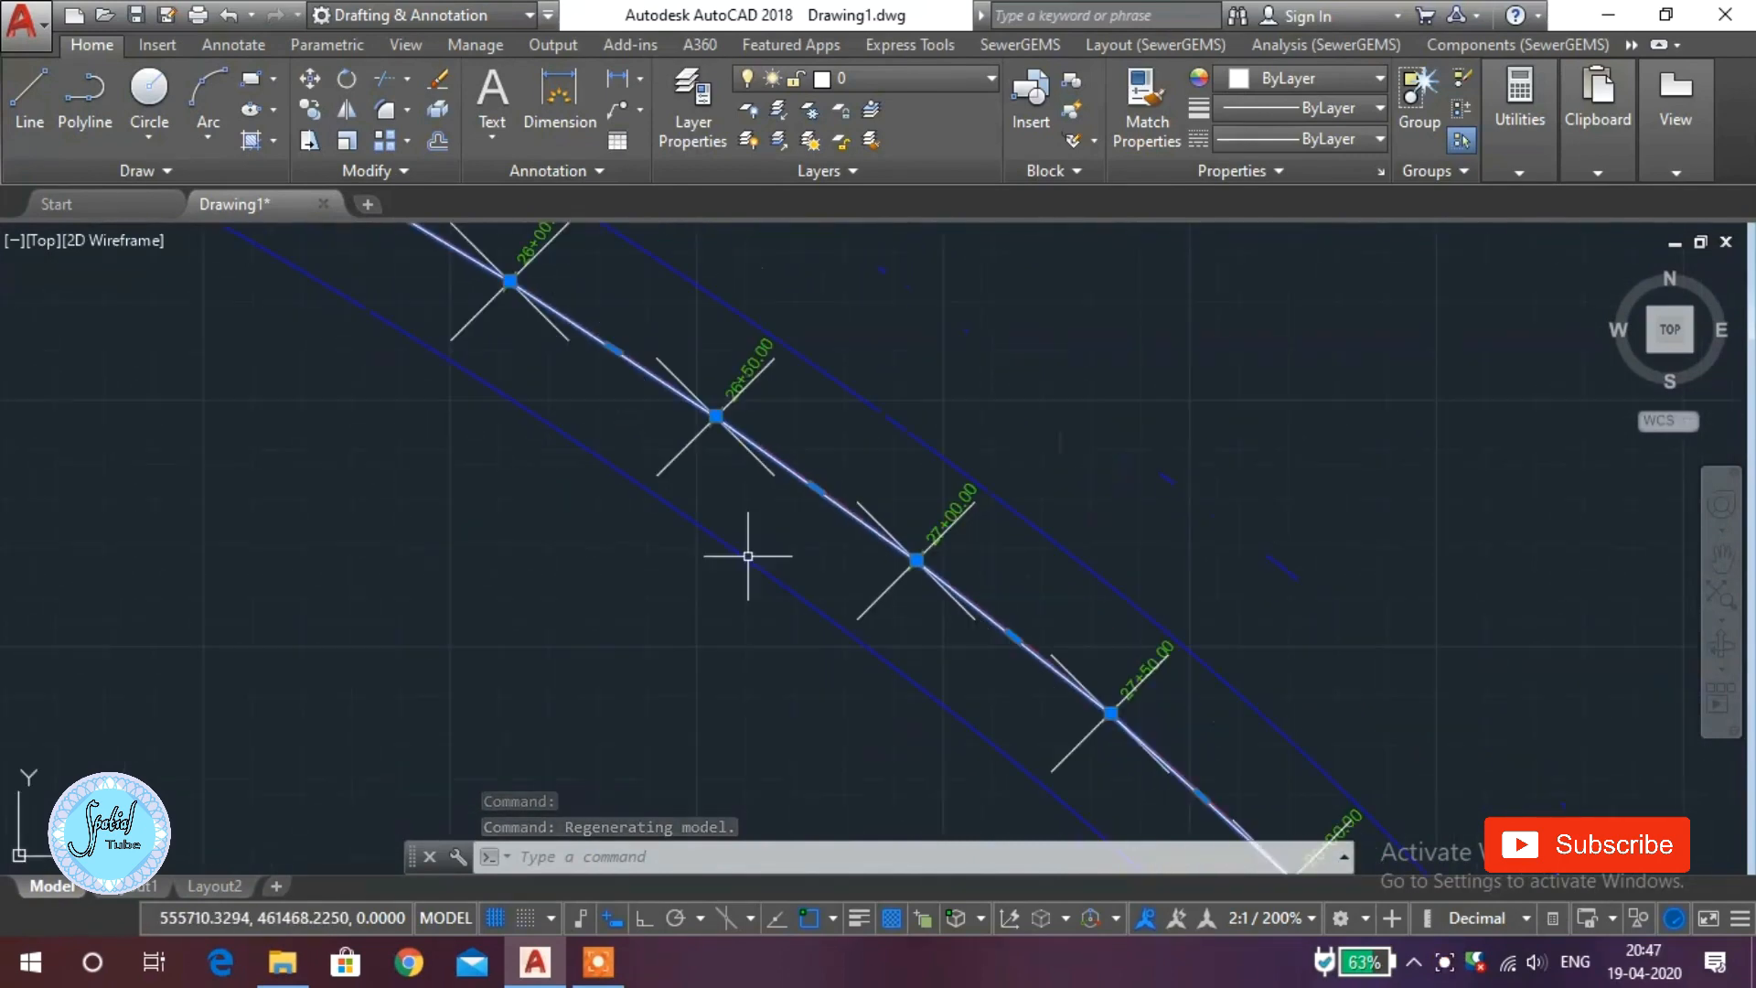
{"action": "left_click", "coordinate": [688, 599]}
{"action": "type", "text": "li"}
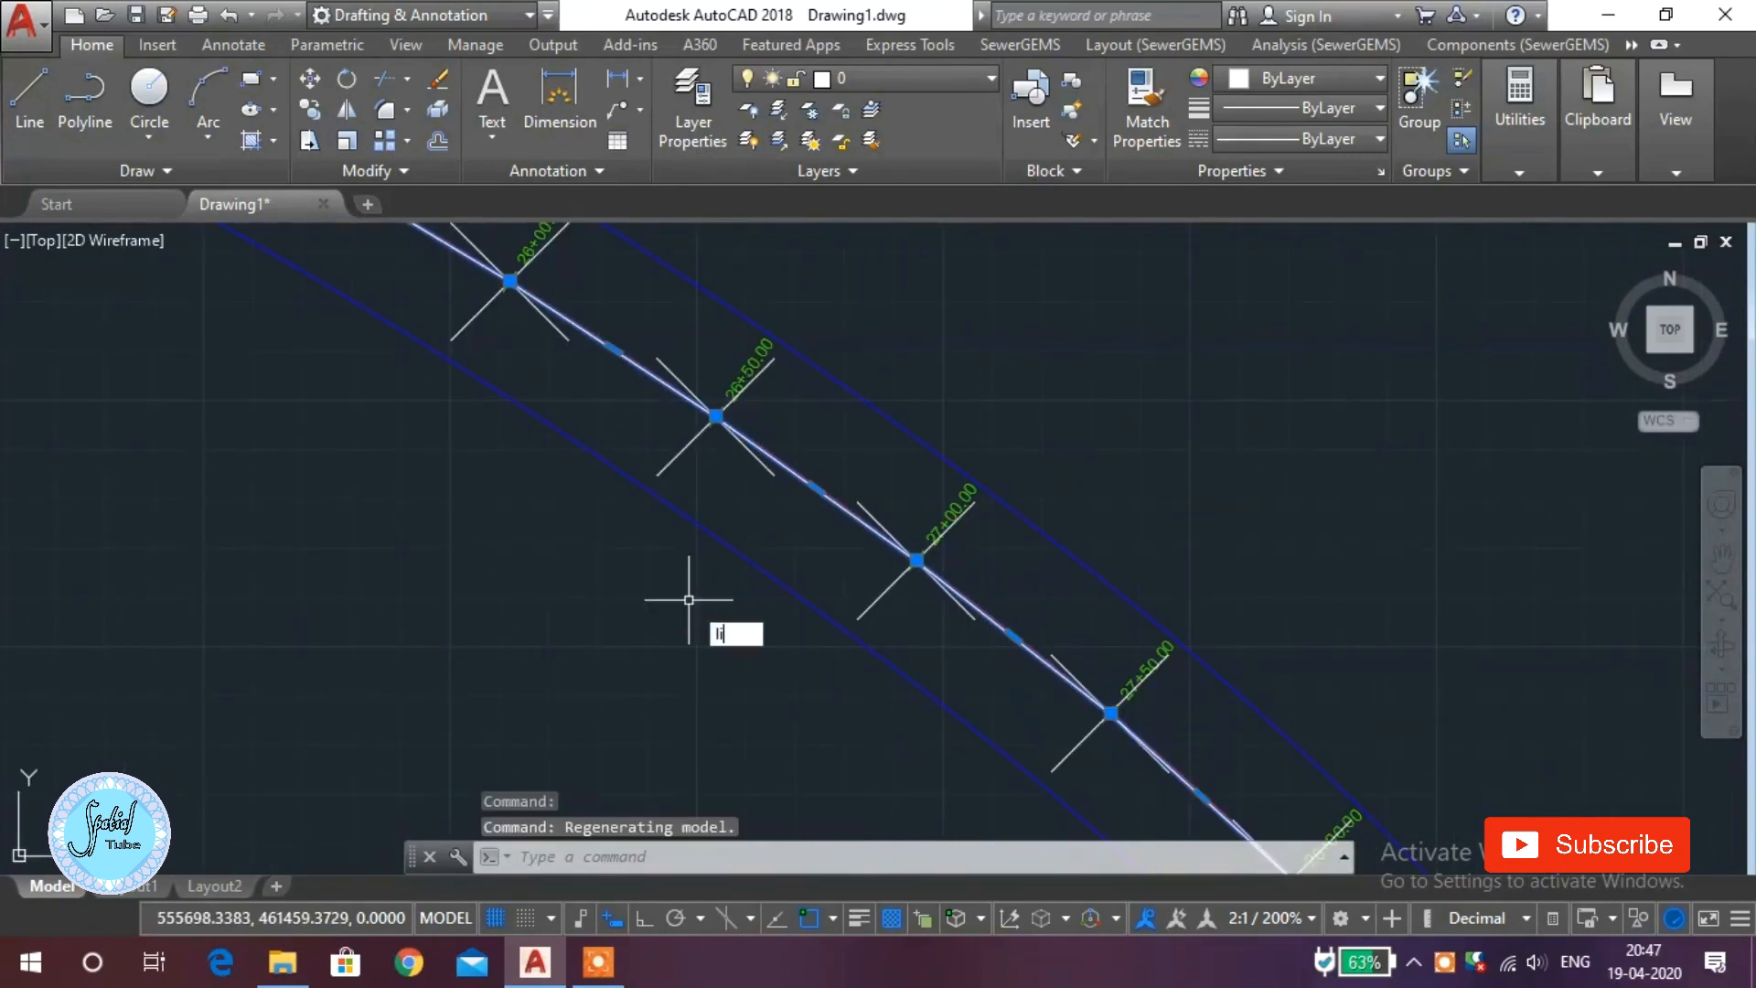
{"action": "type", "text": "st"}
{"action": "key", "text": "Escape"}
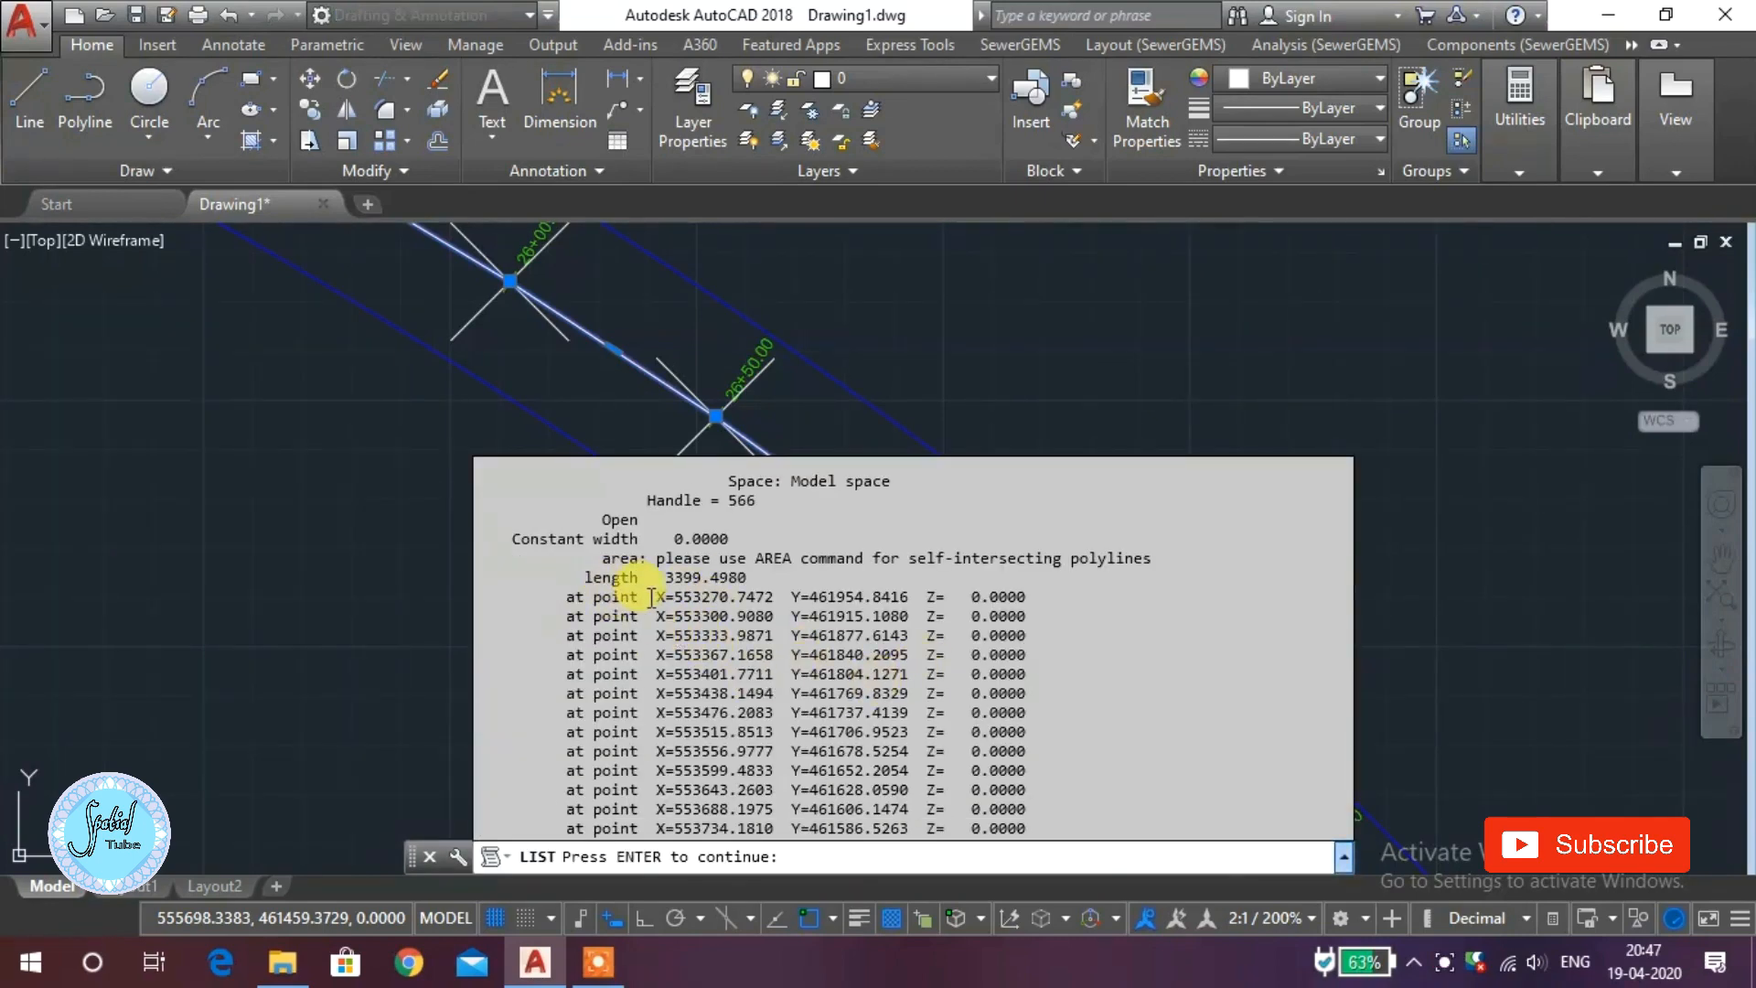
{"action": "key", "text": "Return"}
Copy the listed vertex lines from the first point through X=554848.0664, Y=461700.9583 to the clipboard
{"action": "scroll", "coordinate": [674, 646], "scroll_direction": "up", "scroll_amount": 3}
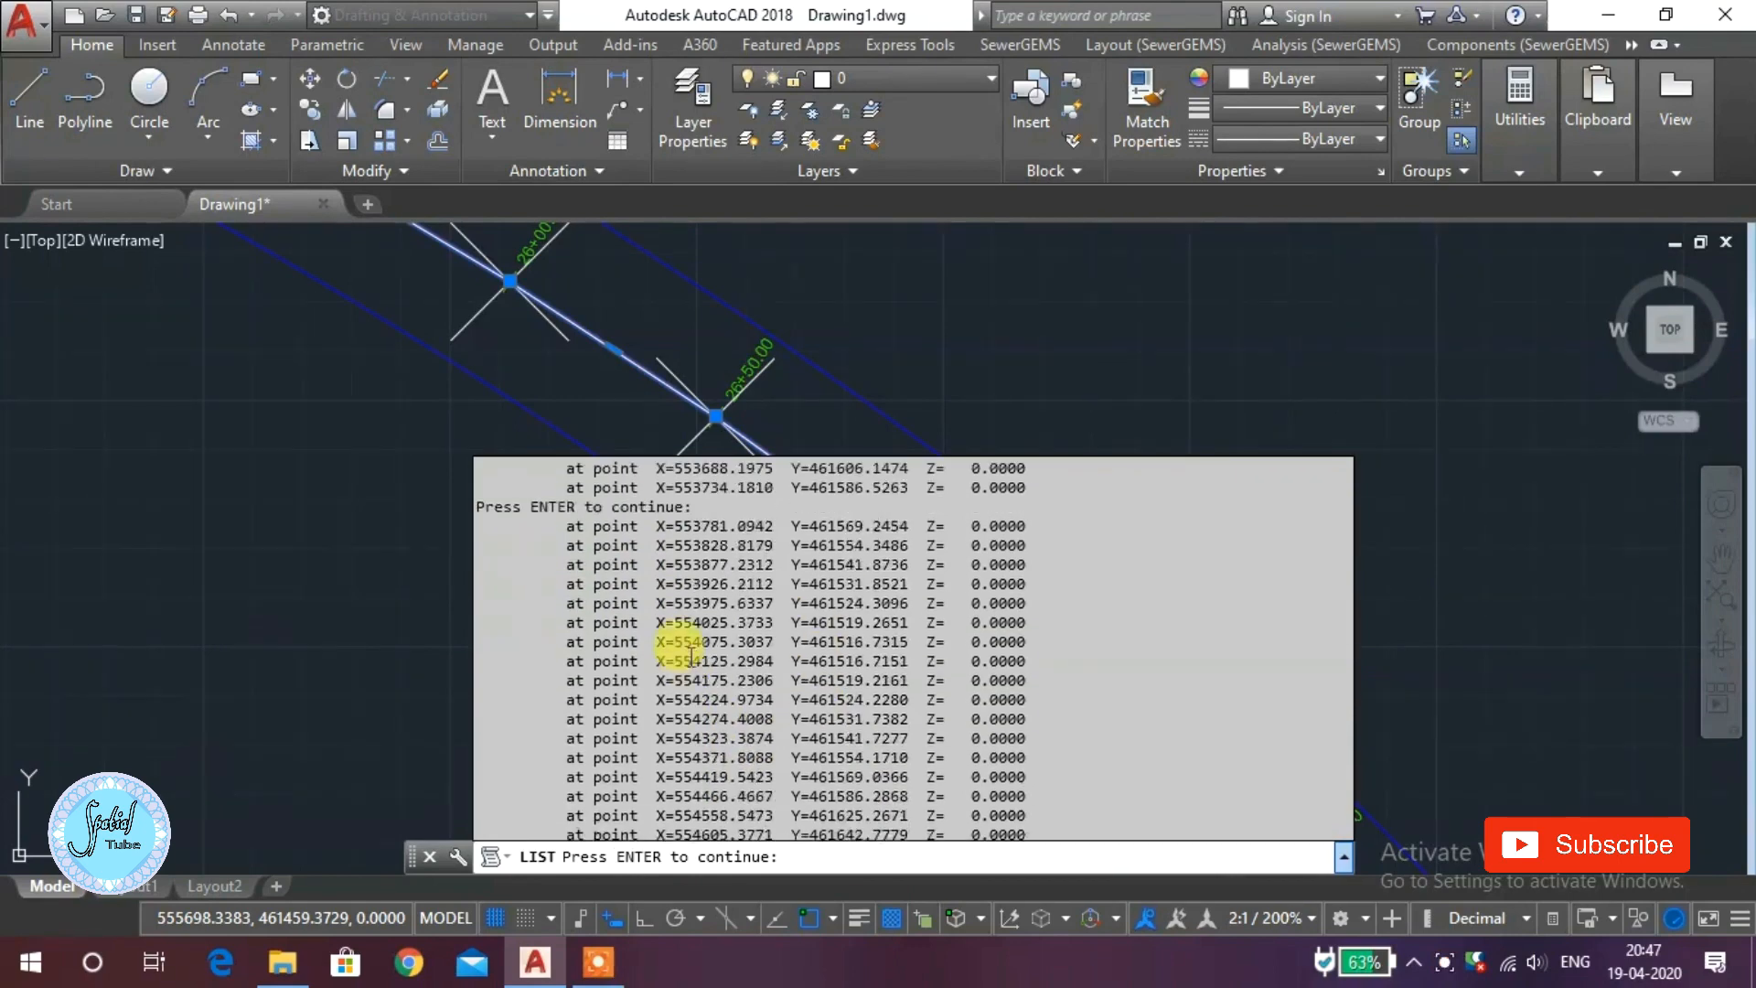
{"action": "scroll", "coordinate": [679, 608], "scroll_direction": "up", "scroll_amount": 6}
{"action": "scroll", "coordinate": [640, 640], "scroll_direction": "down", "scroll_amount": 5}
{"action": "scroll", "coordinate": [789, 672], "scroll_direction": "down", "scroll_amount": 5}
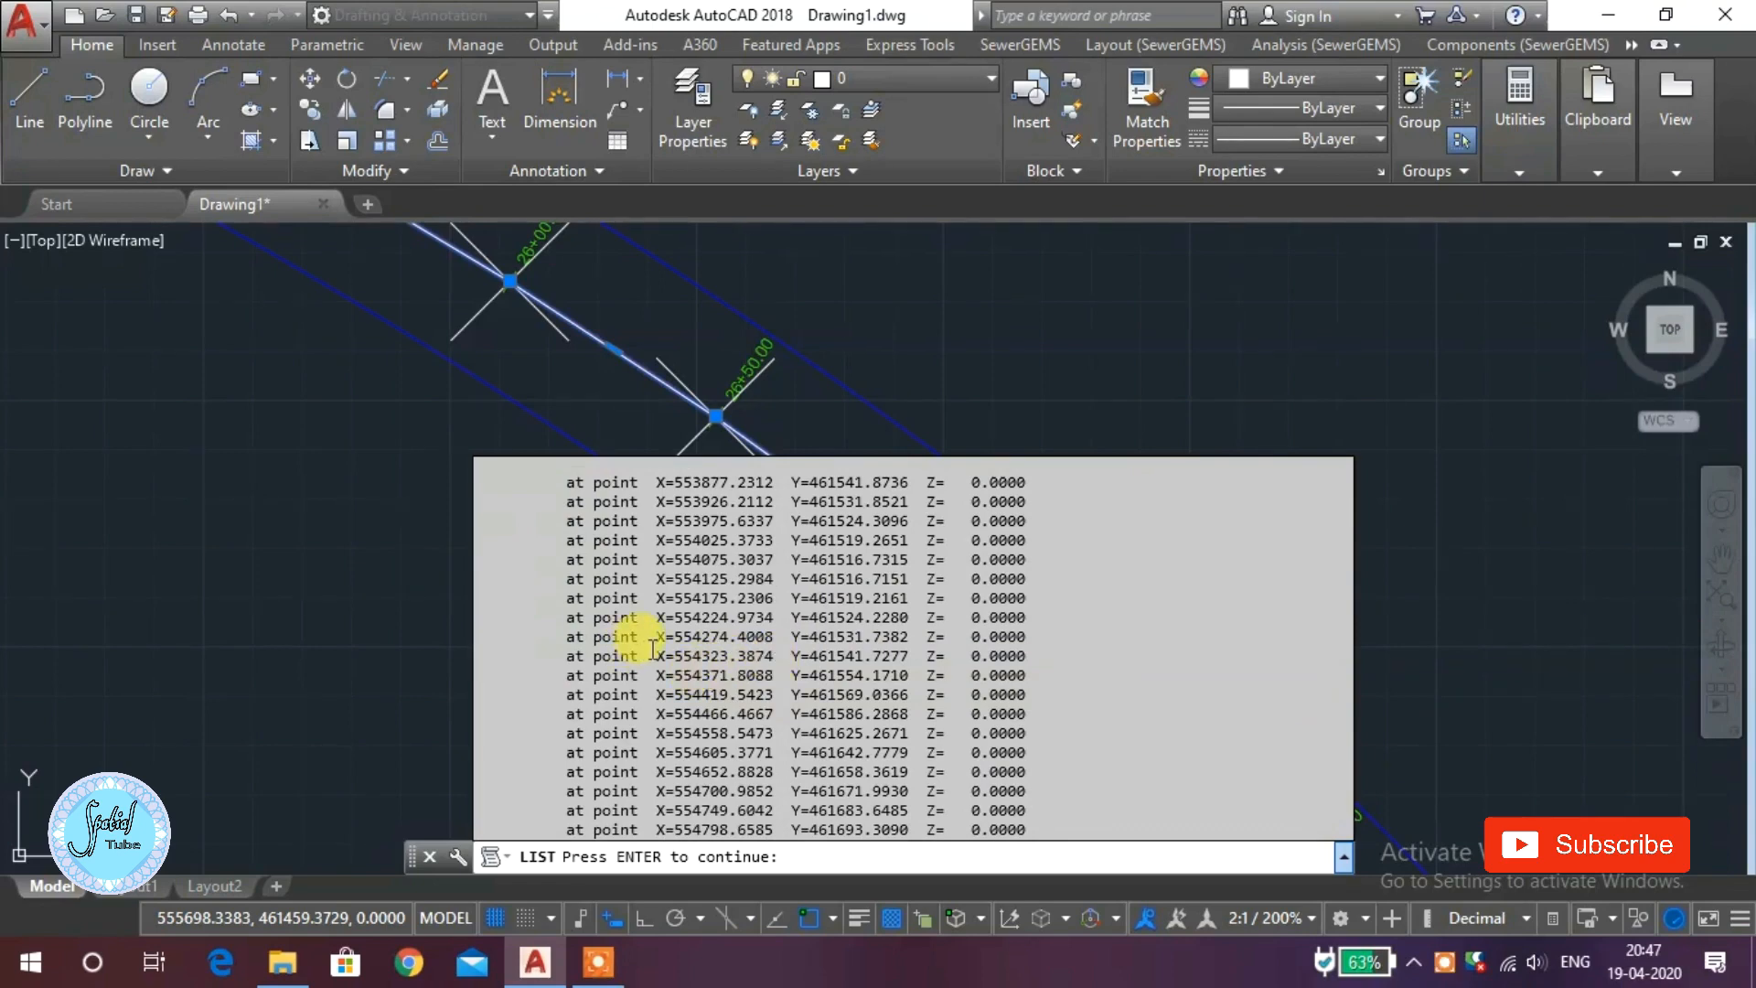
{"action": "scroll", "coordinate": [846, 732], "scroll_direction": "down", "scroll_amount": 1}
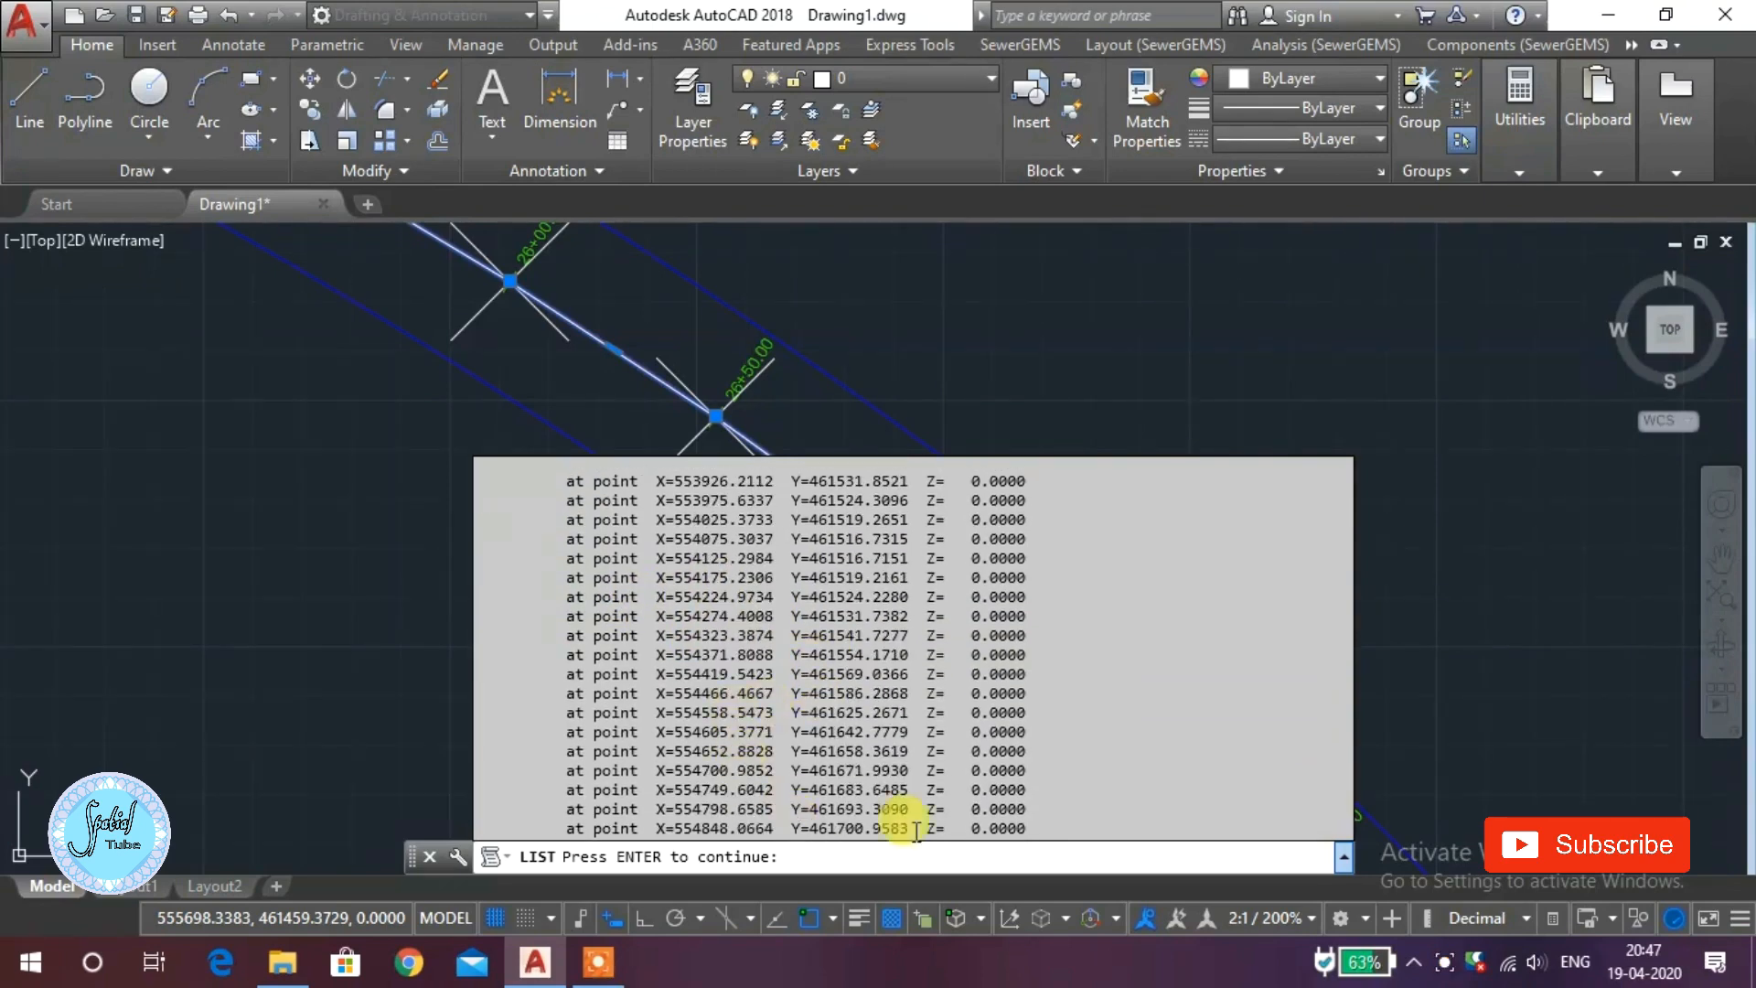
{"action": "left_click_drag", "start_coordinate": [1036, 828], "coordinate": [795, 698]}
{"action": "left_click_drag", "start_coordinate": [614, 701], "coordinate": [551, 517]}
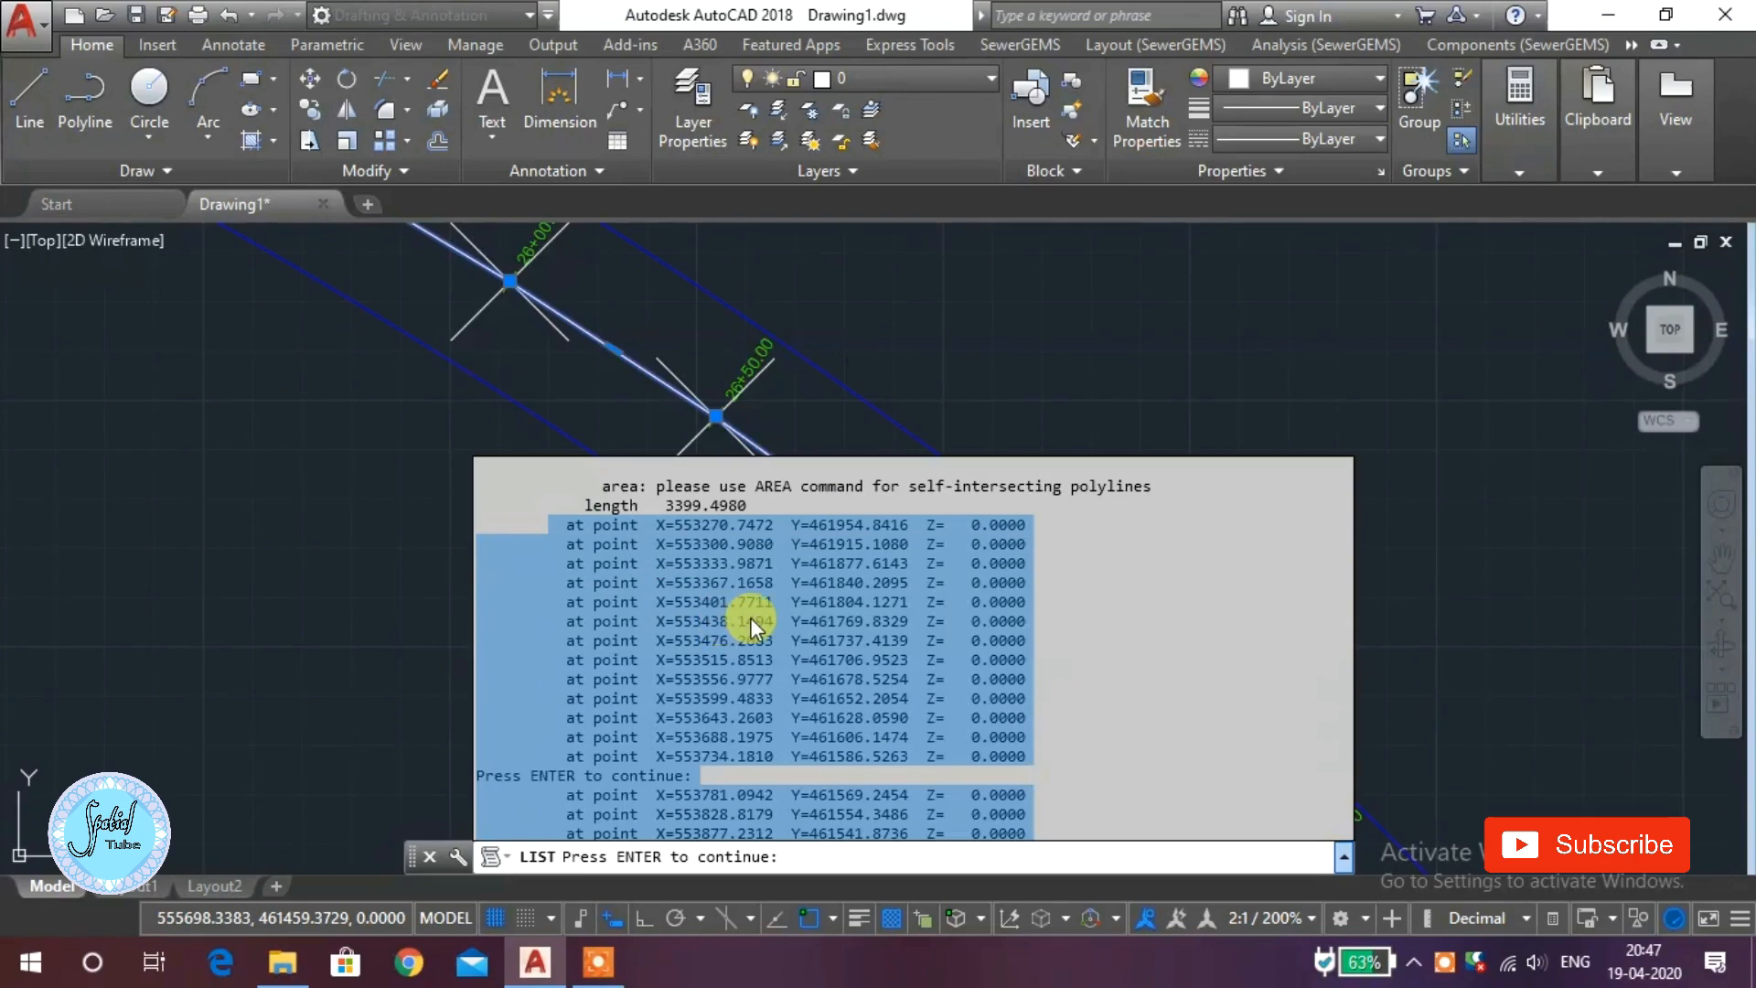
{"action": "right_click", "coordinate": [653, 595]}
{"action": "left_click", "coordinate": [780, 725]}
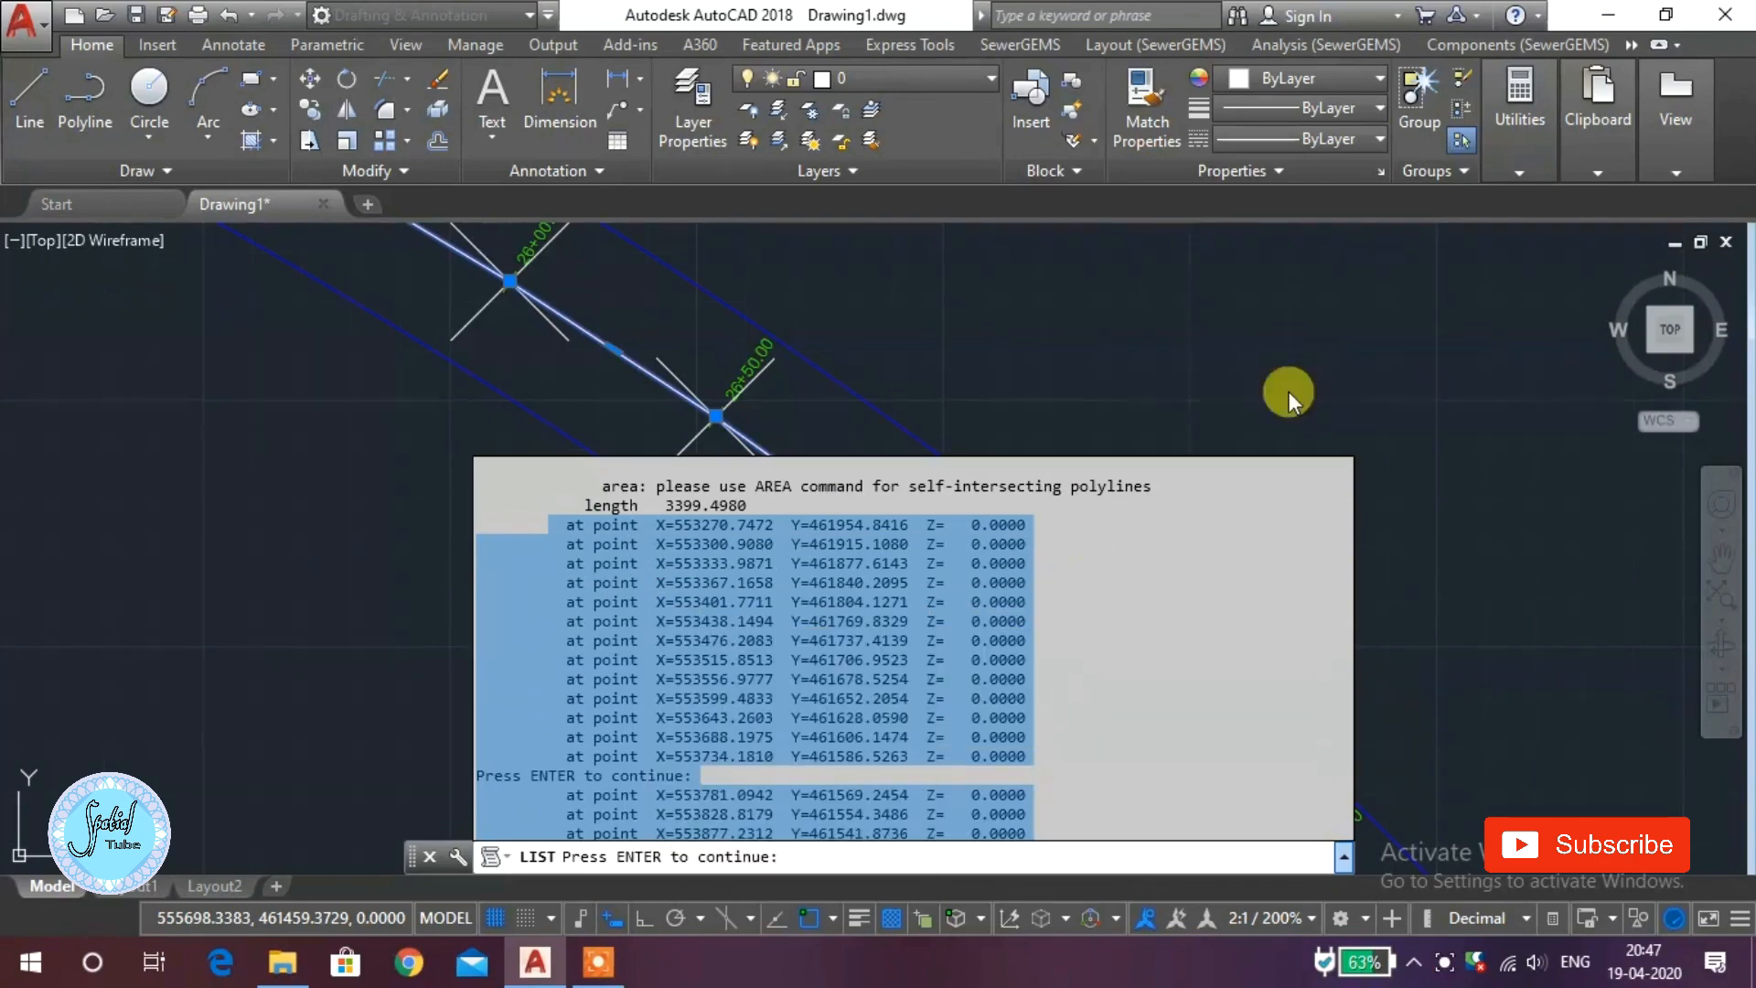
Create a new Microsoft Excel worksheet on the desktop under its default name and open it in Excel
{"action": "left_click", "coordinate": [1608, 15]}
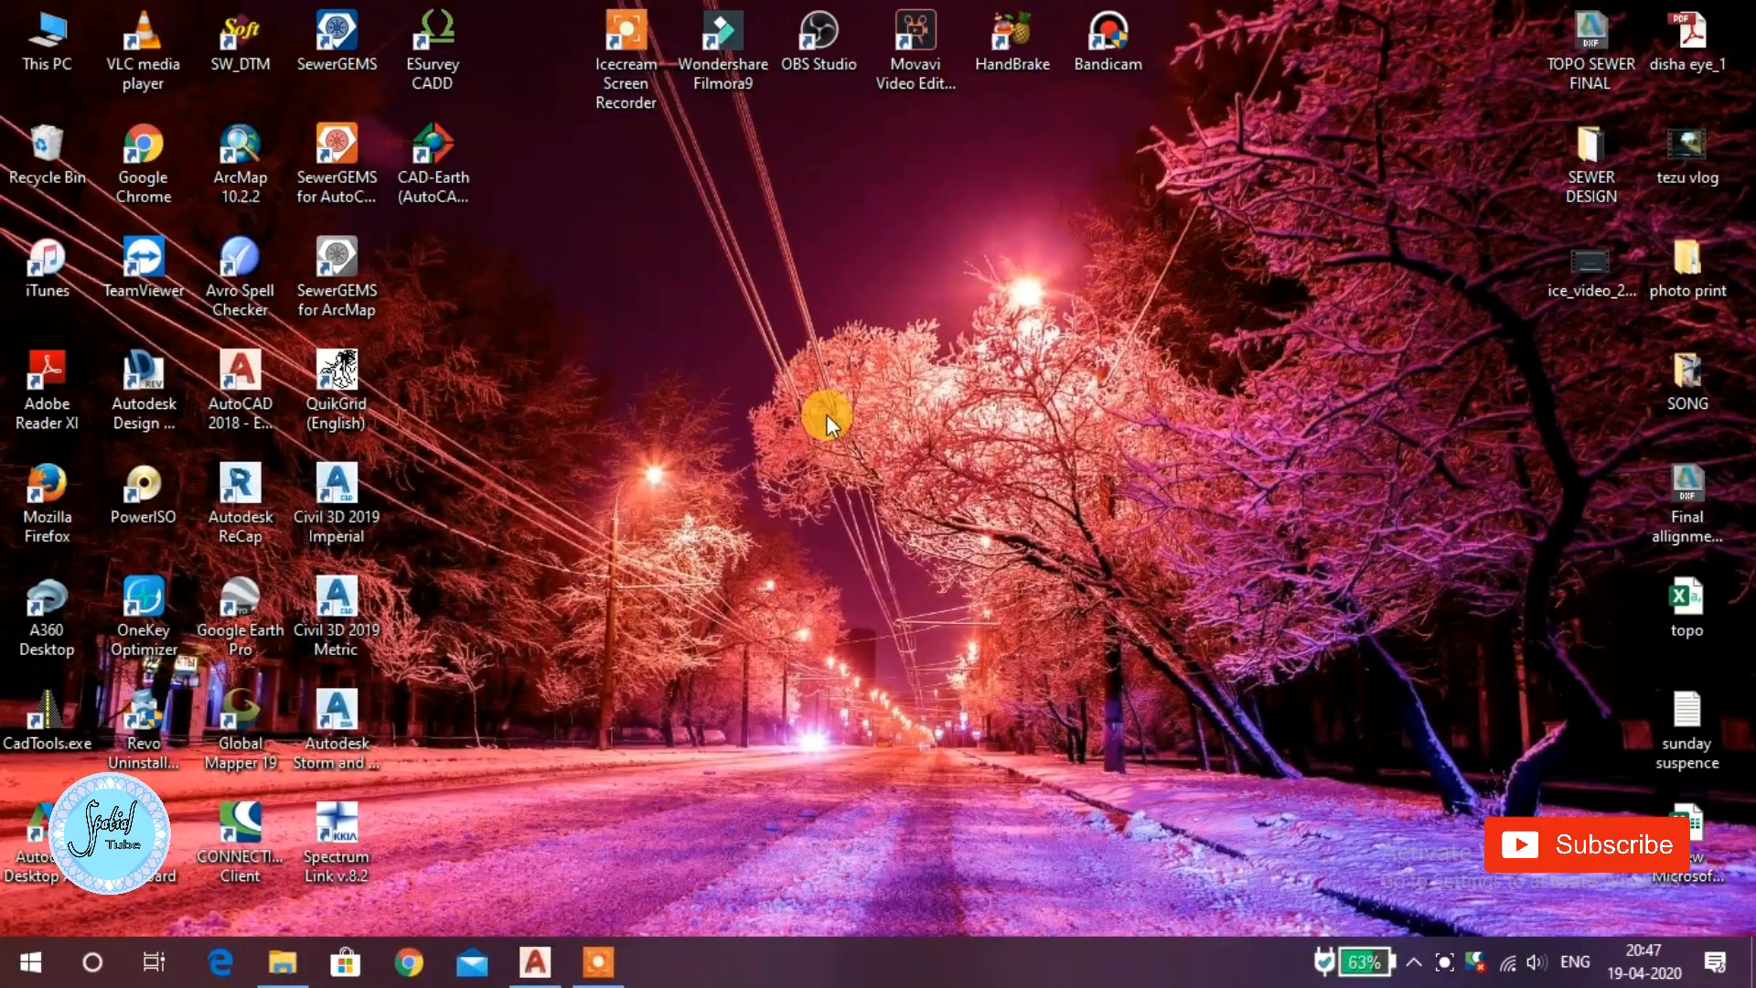
{"action": "right_click", "coordinate": [889, 585]}
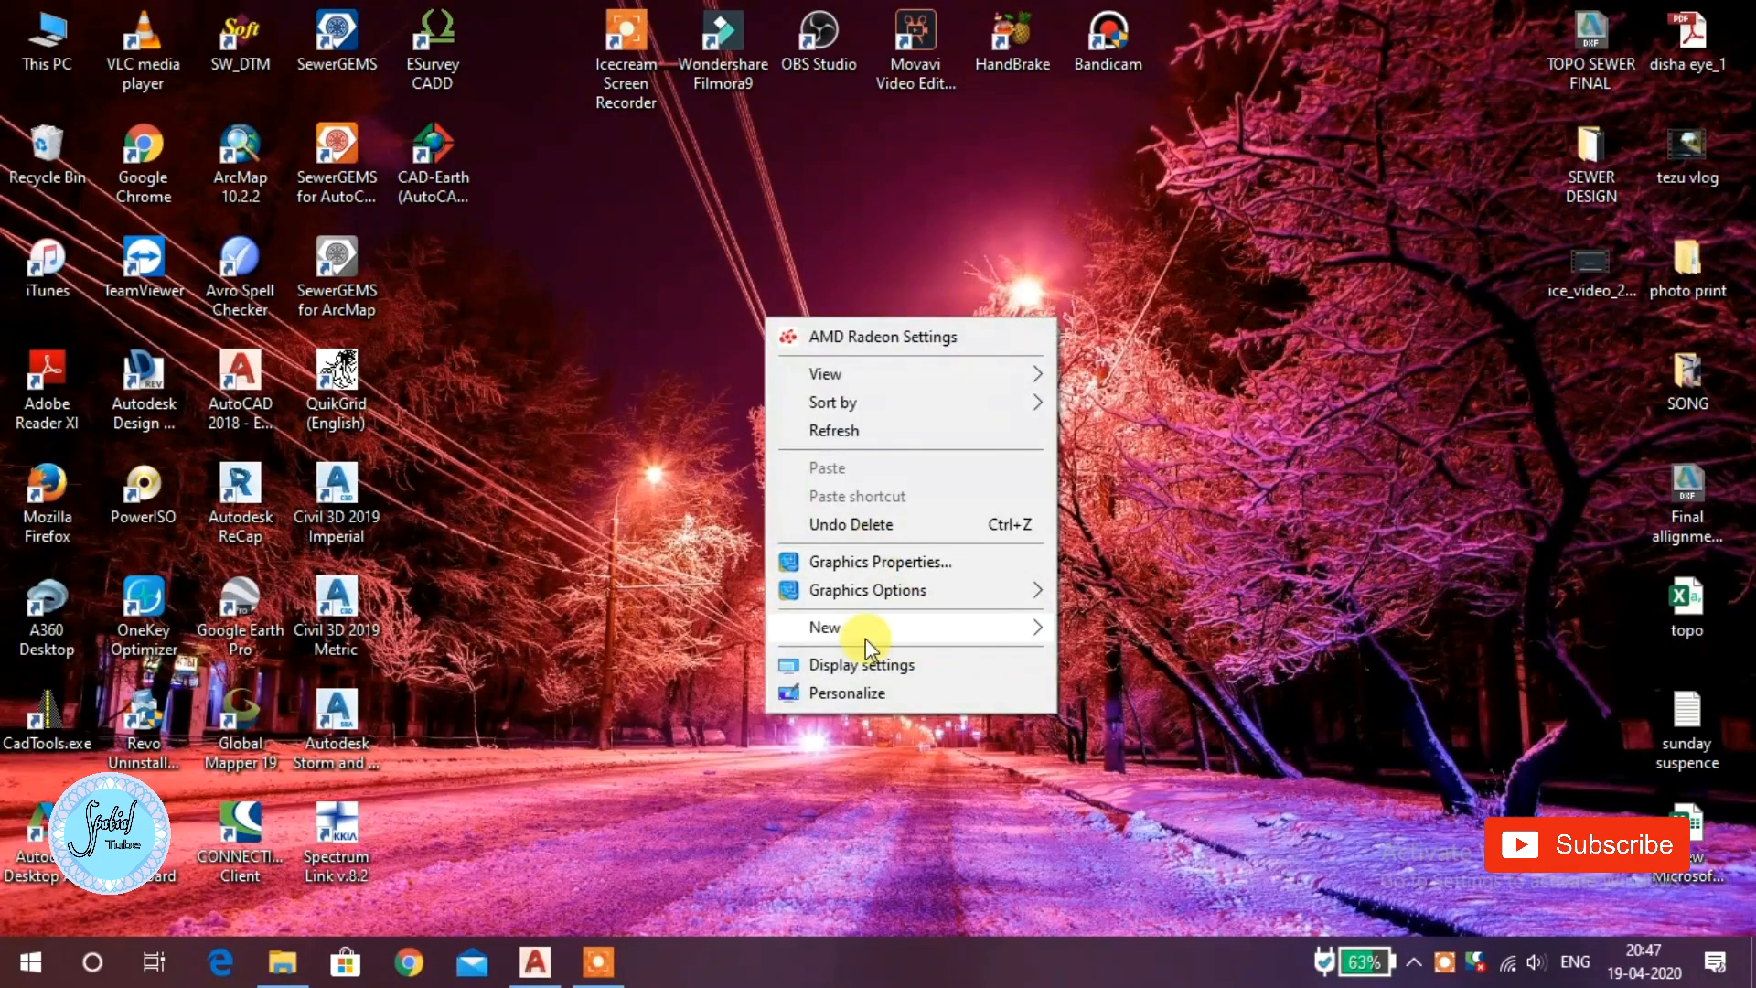
{"action": "mouse_move", "coordinate": [1020, 625]}
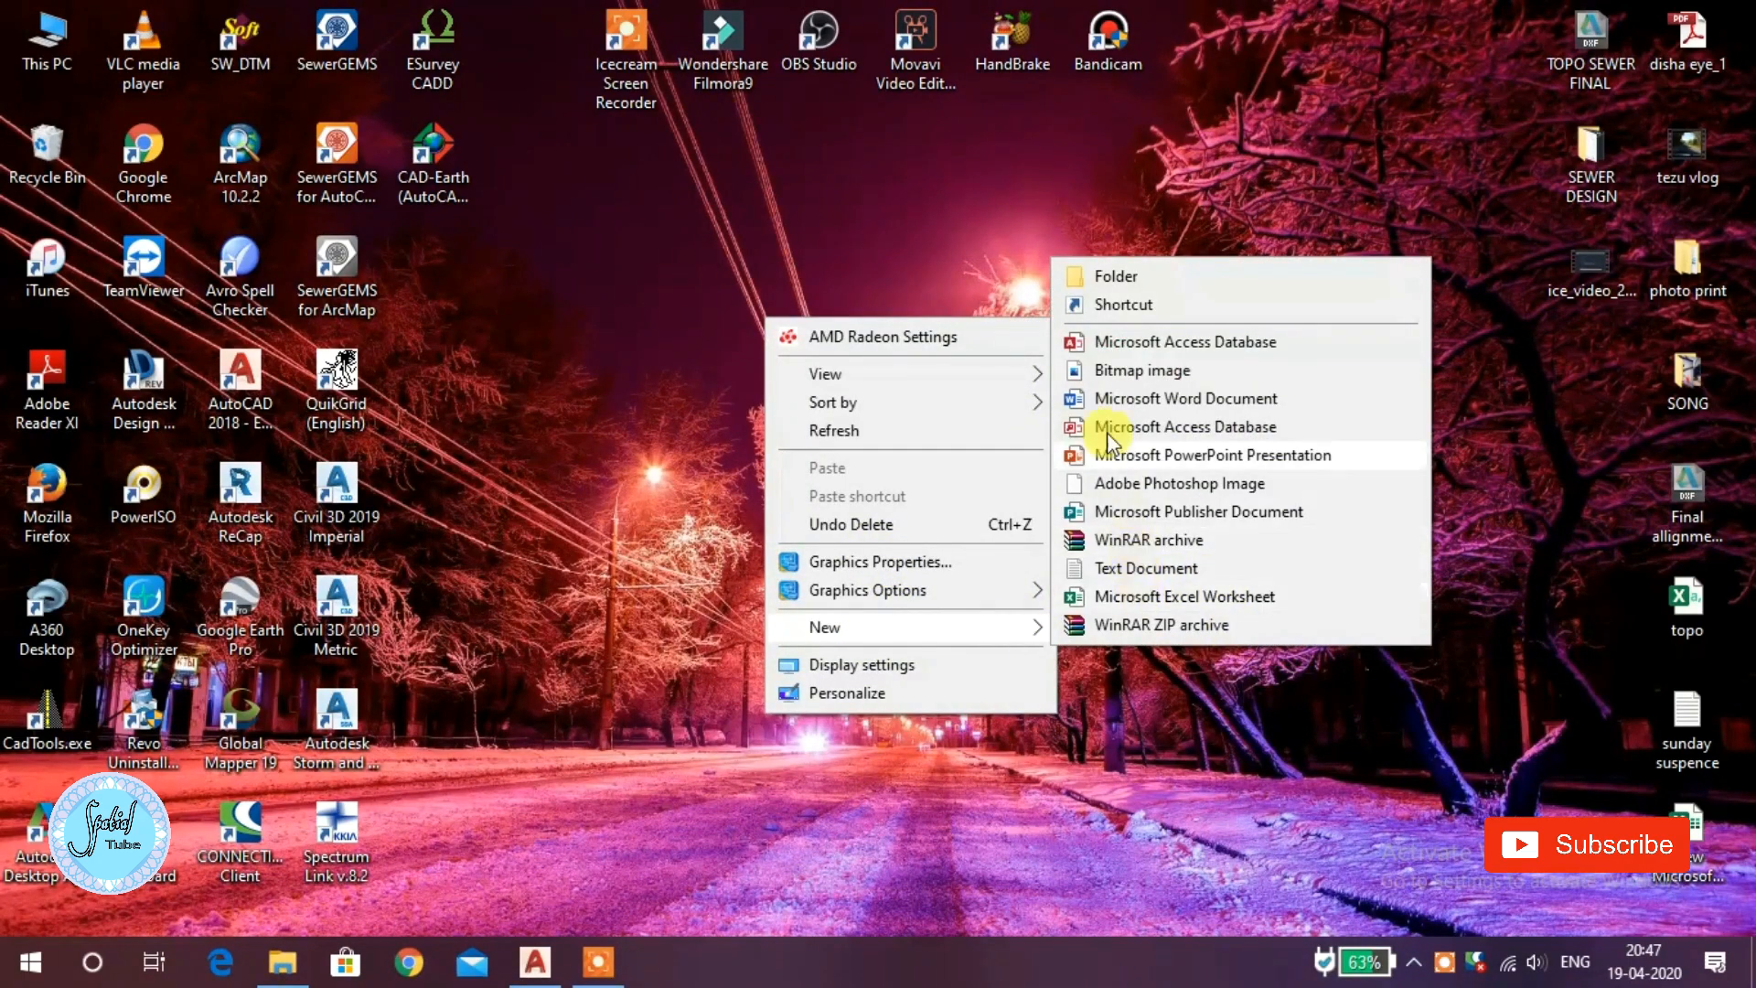
{"action": "left_click", "coordinate": [1138, 595]}
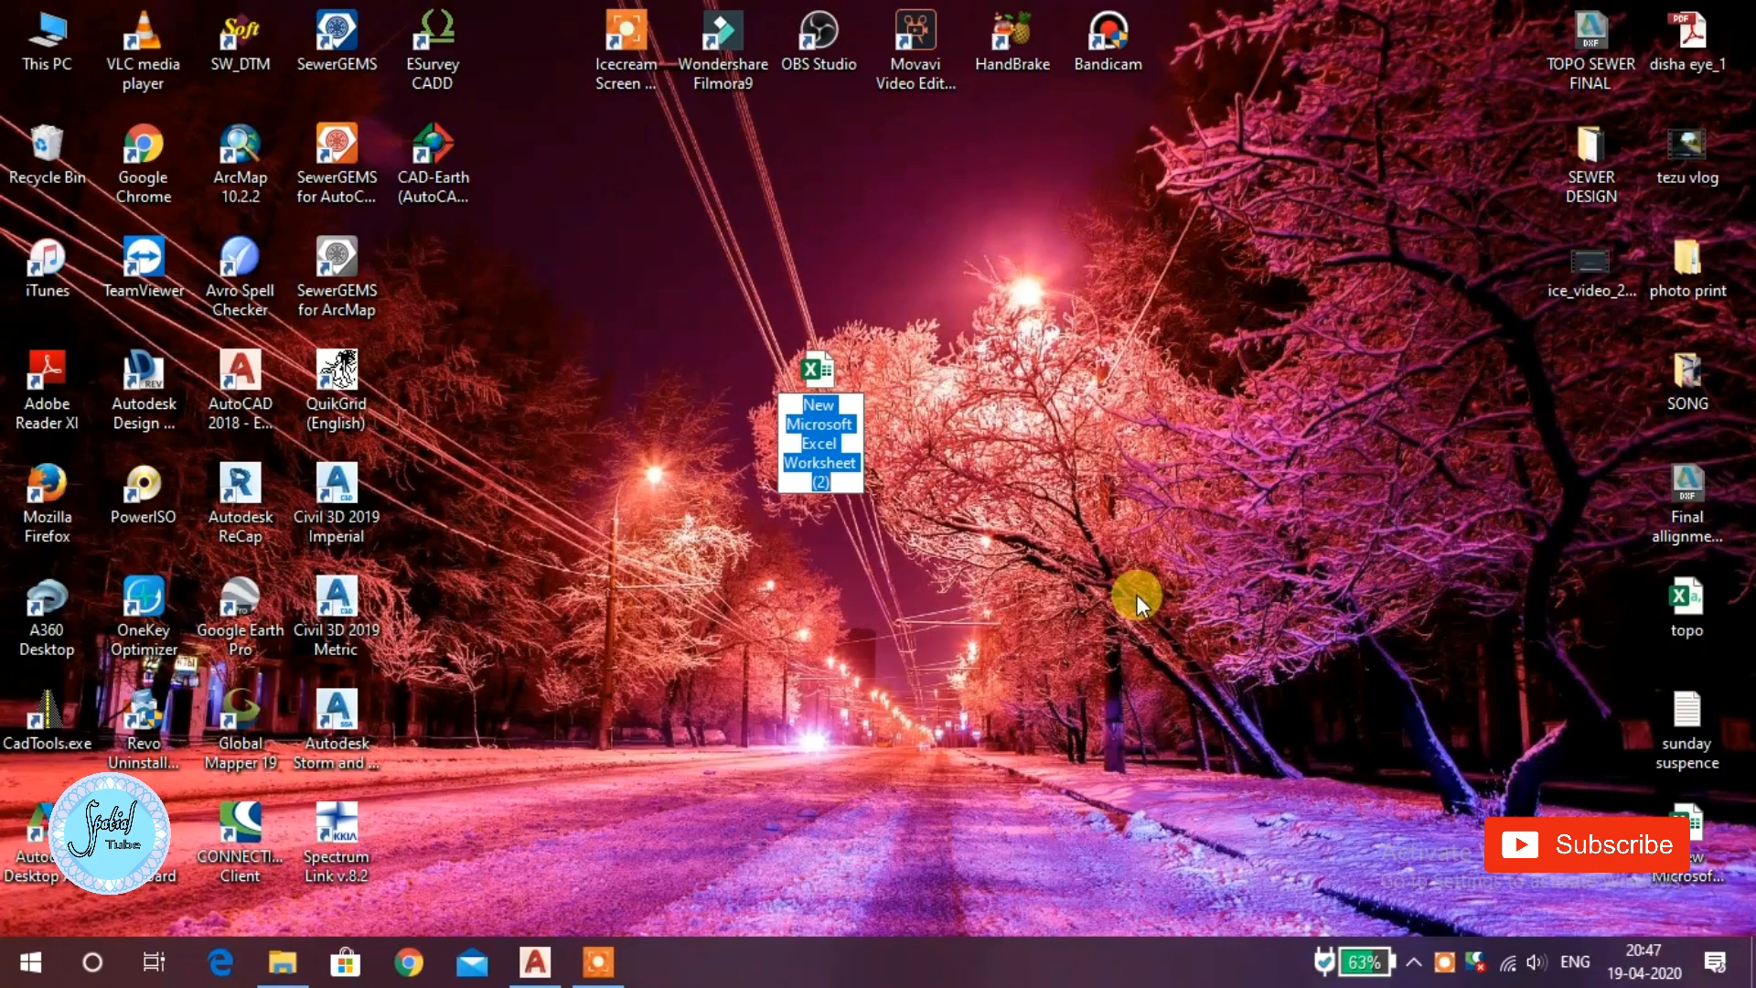
{"action": "left_click", "coordinate": [822, 364]}
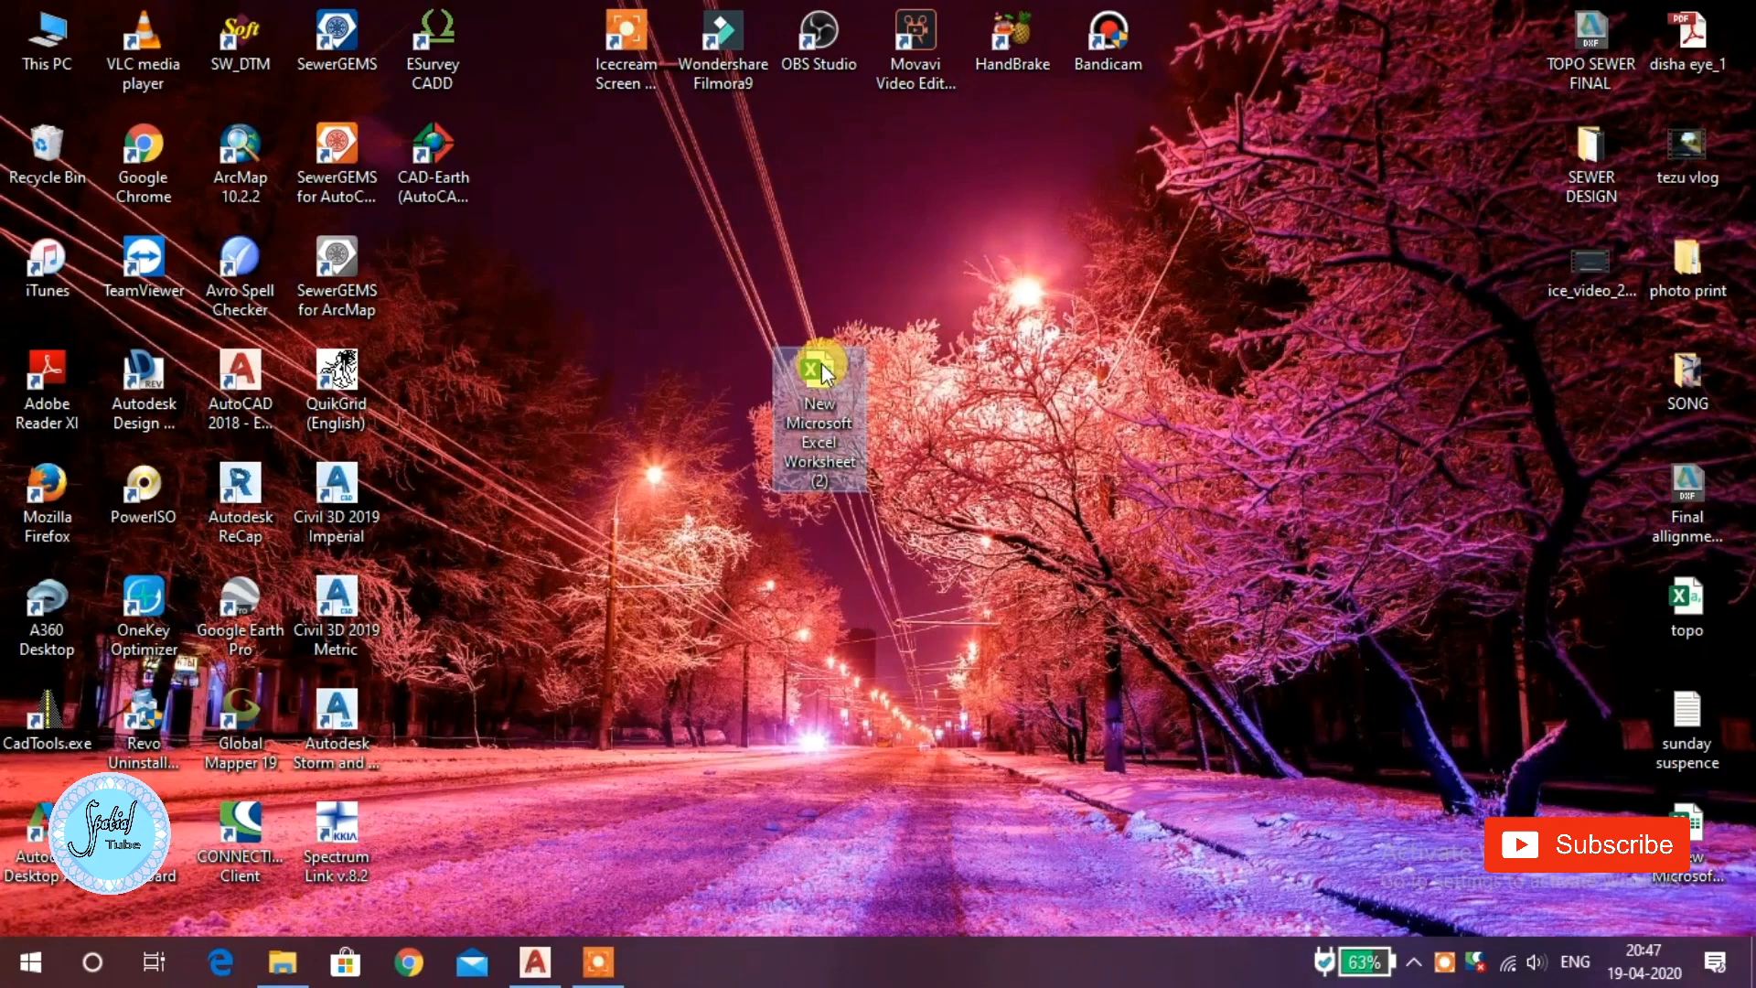
{"action": "double_click", "coordinate": [822, 364]}
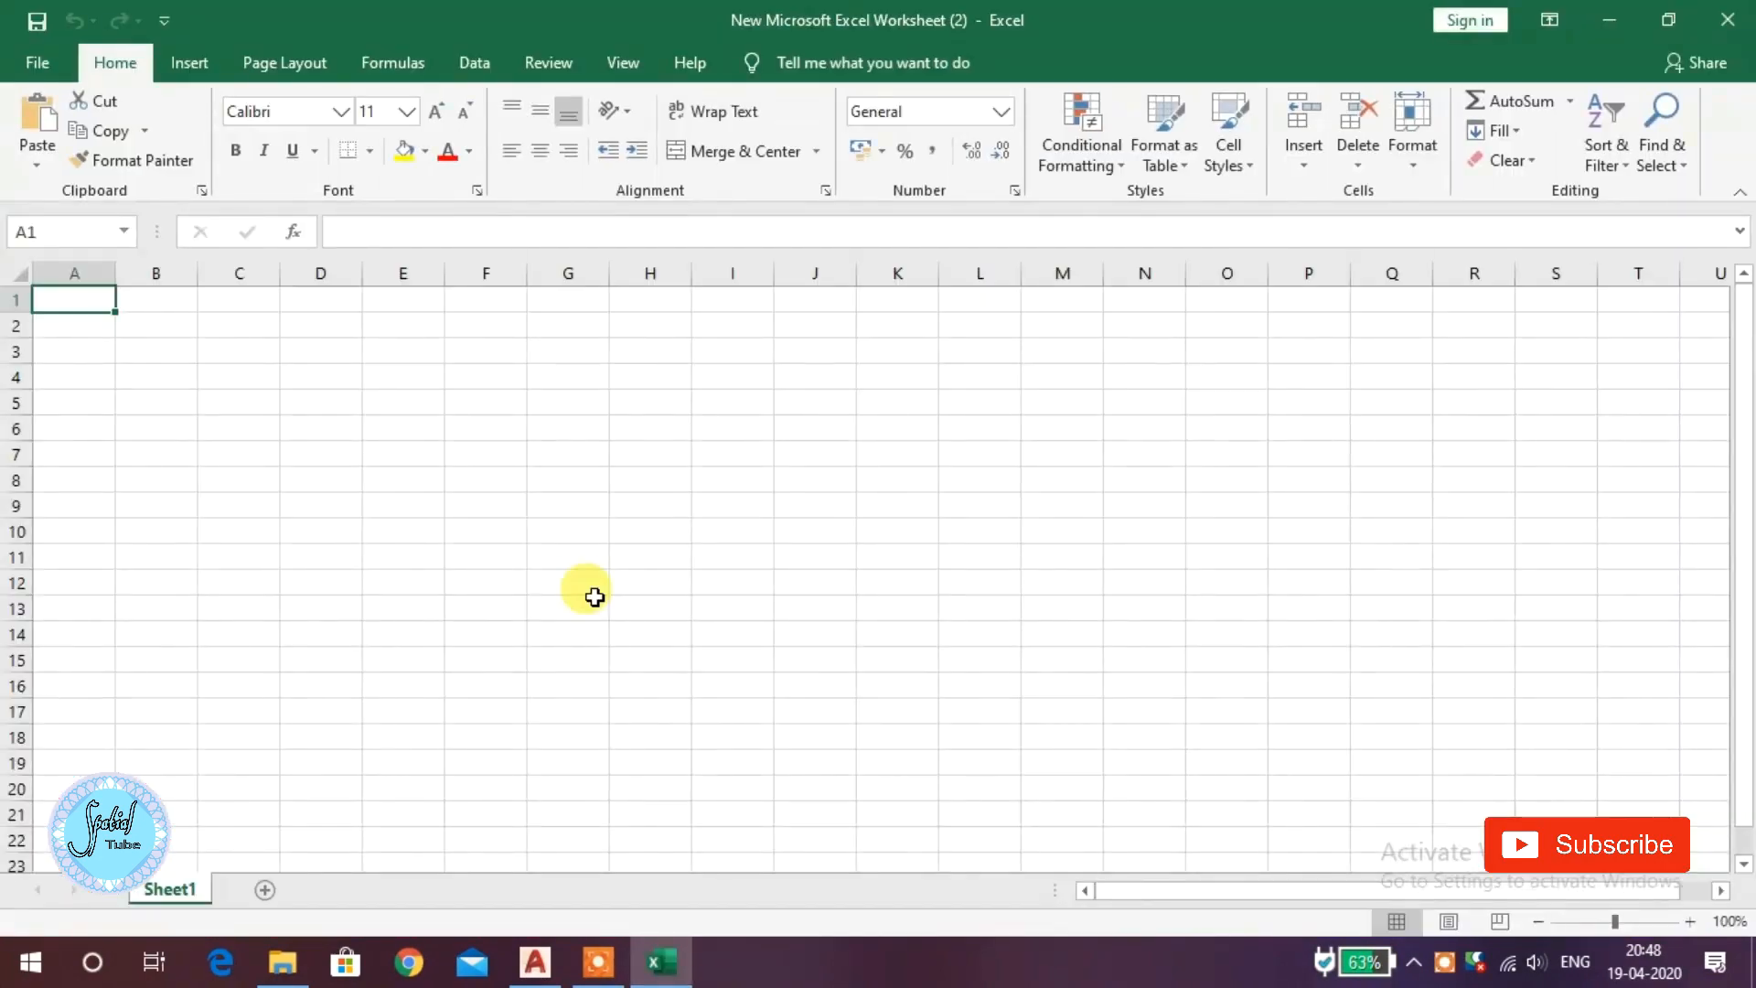
Paste the copied vertex coordinates into the blank sheet starting at cell A1 and check the pasted rows
{"action": "right_click", "coordinate": [80, 298]}
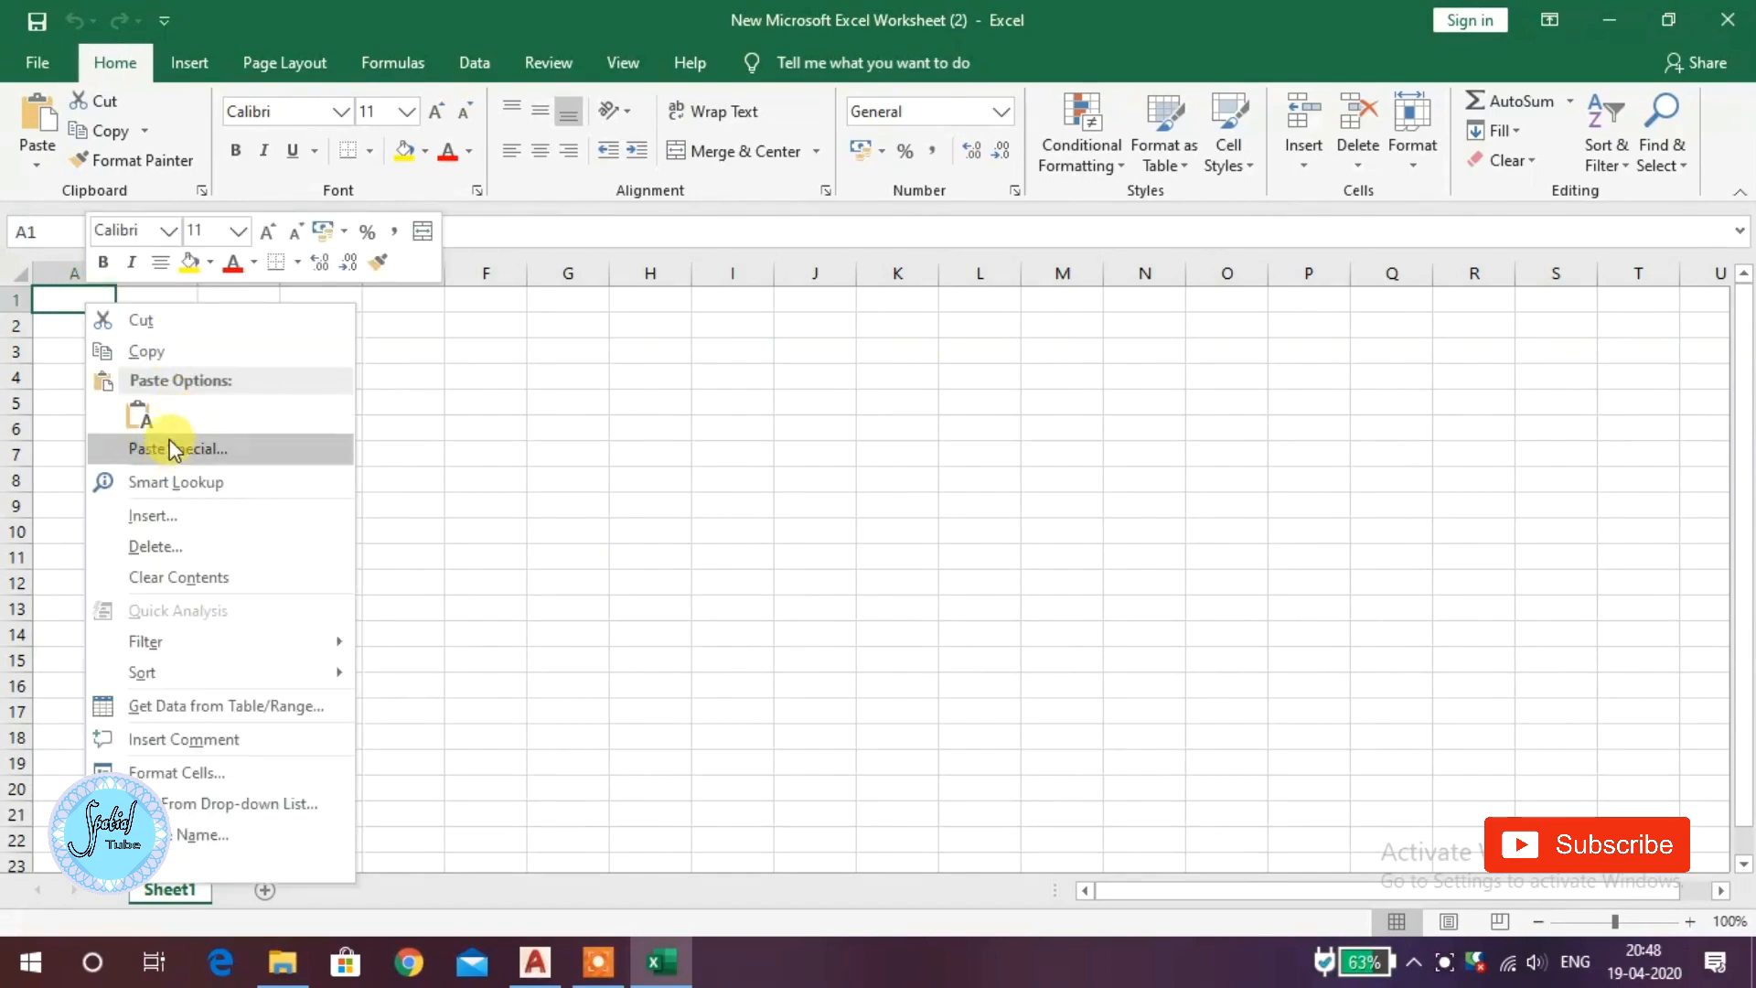
{"action": "left_click", "coordinate": [148, 419]}
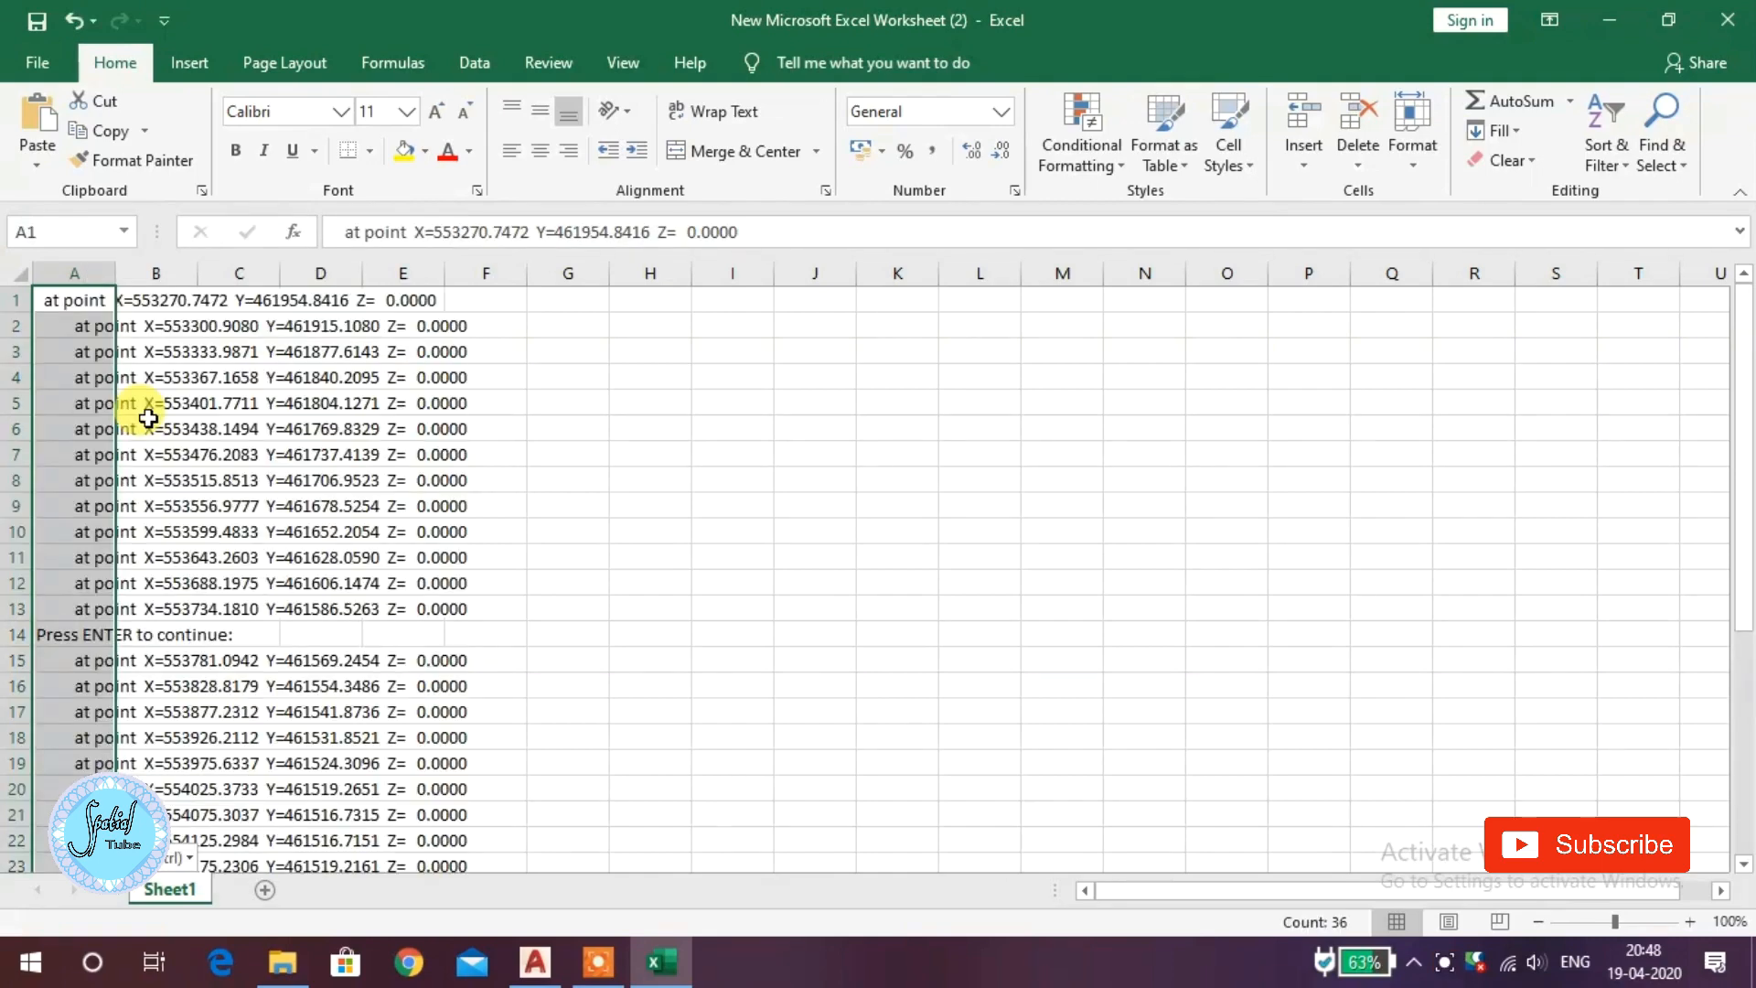
{"action": "left_click", "coordinate": [878, 482]}
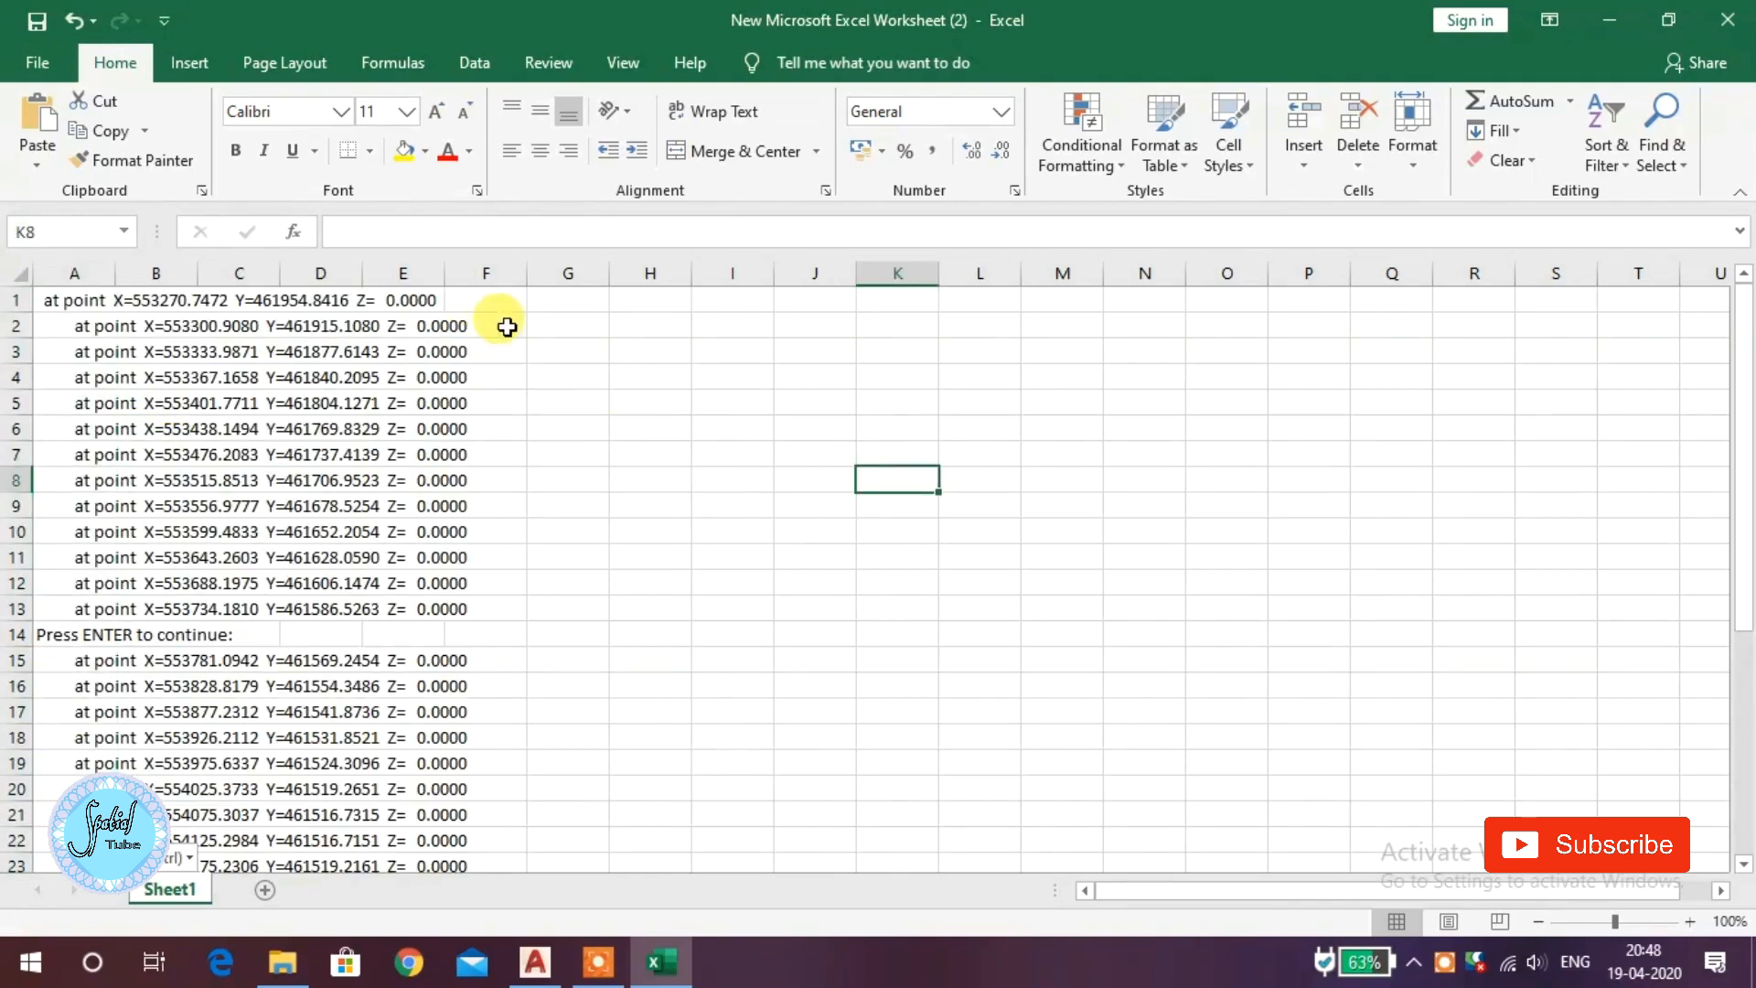
{"action": "left_click_drag", "start_coordinate": [1744, 618], "coordinate": [1742, 530]}
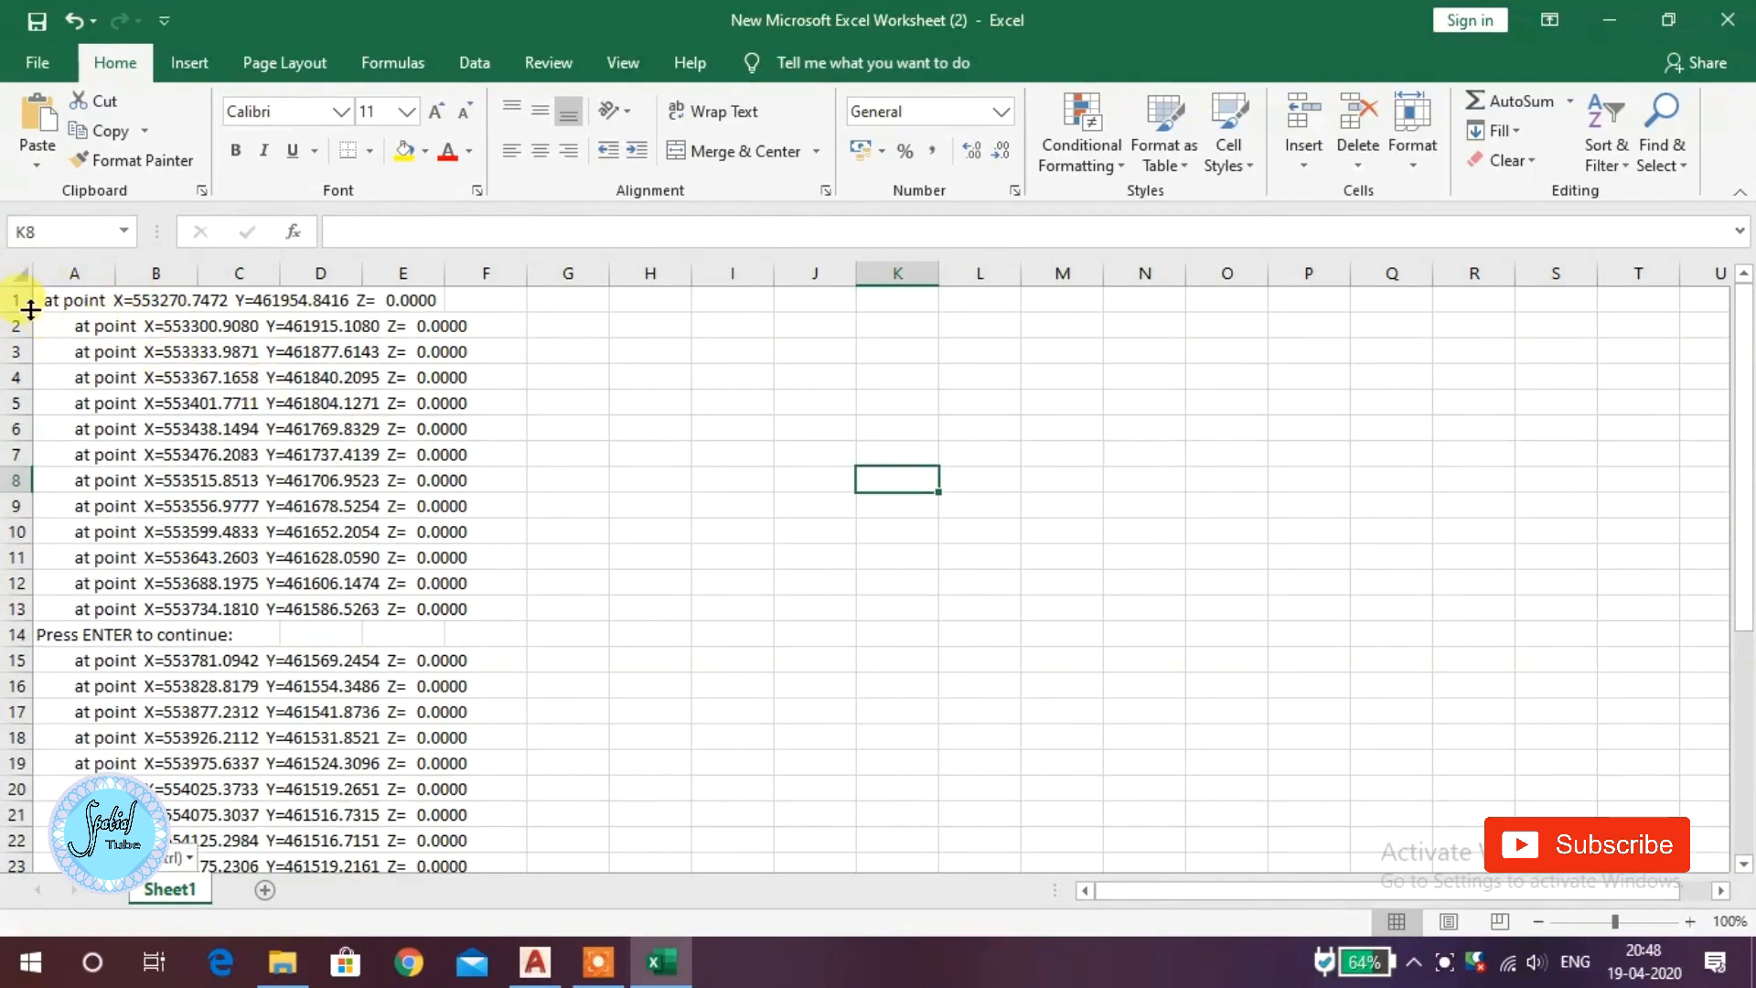
Split column A with Text to Columns as delimited data, using tab, semicolon, comma, space and "=" as delimiters and General format
{"action": "left_click", "coordinate": [59, 267]}
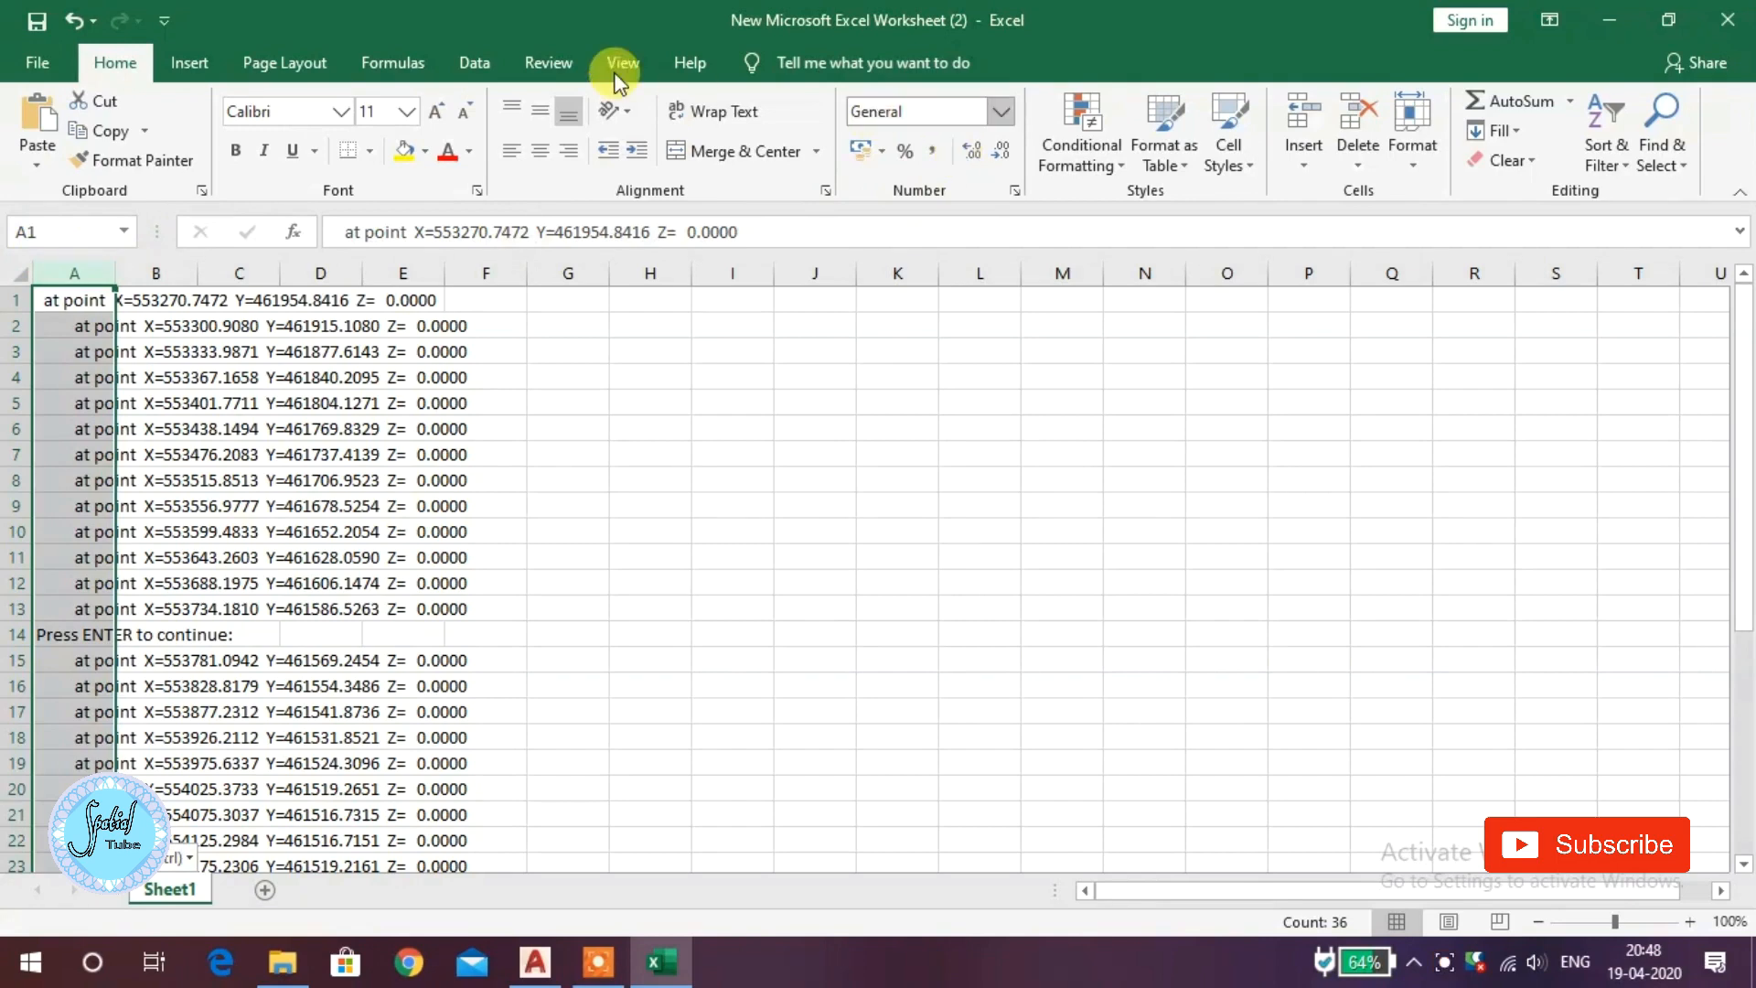
{"action": "left_click", "coordinate": [475, 69]}
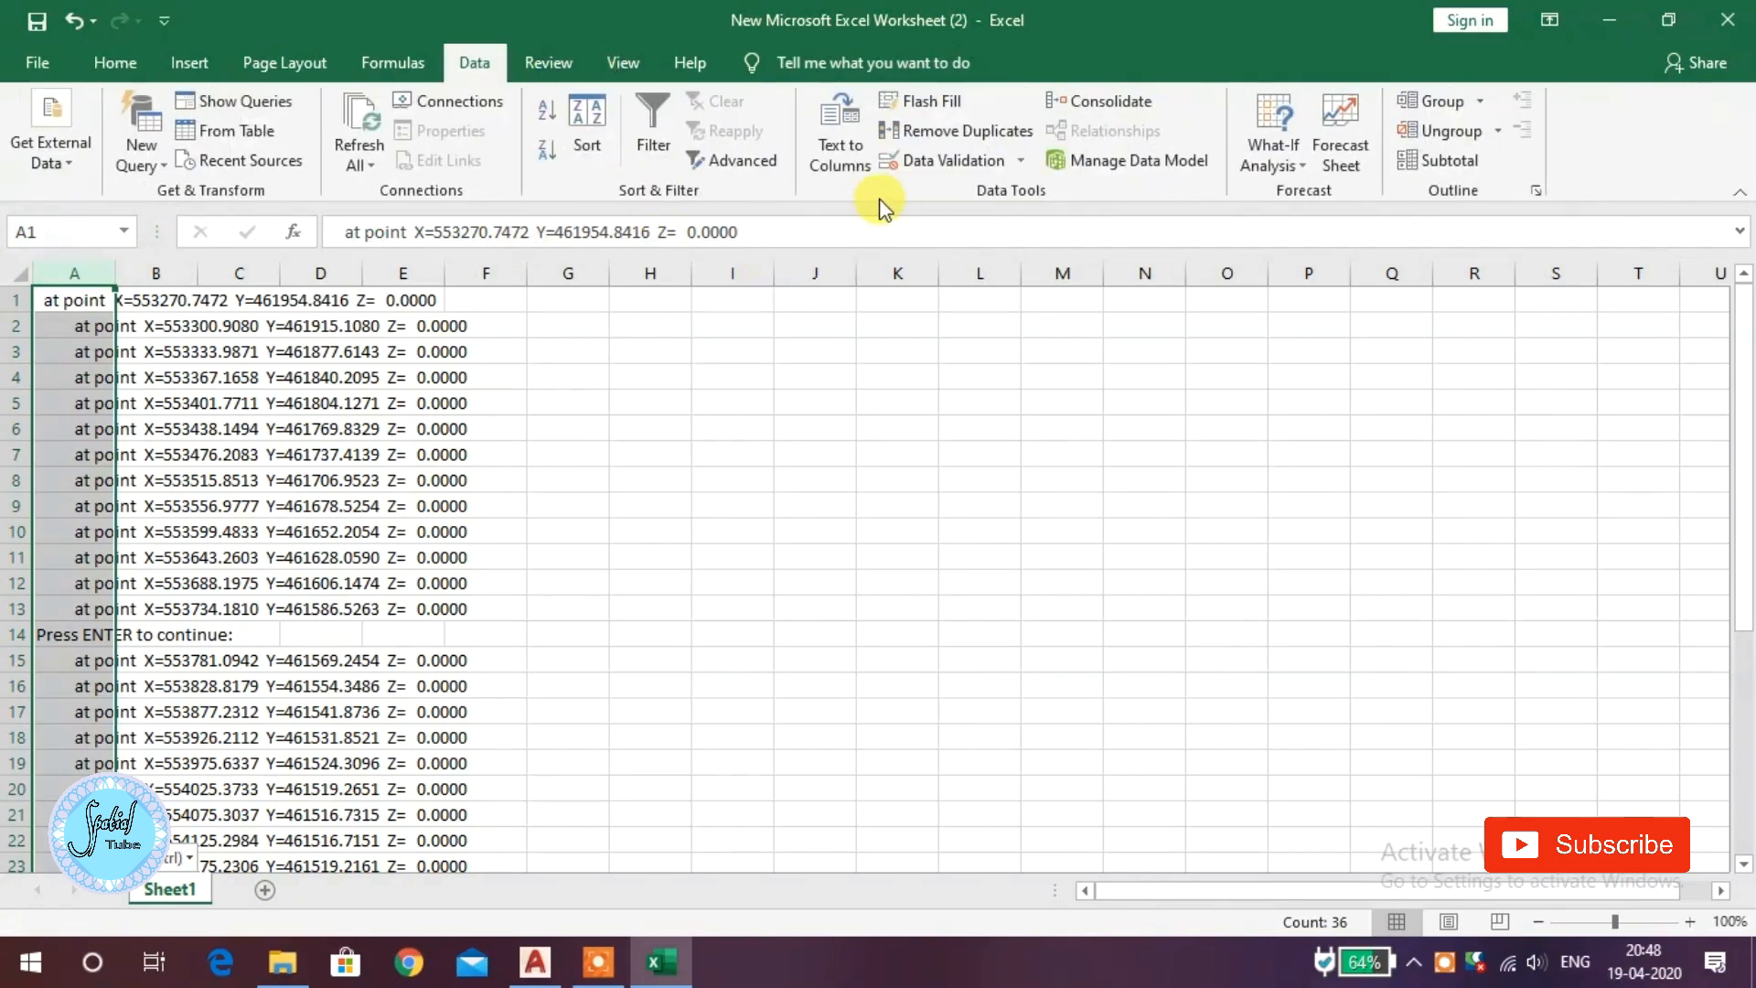
{"action": "left_click", "coordinate": [827, 160]}
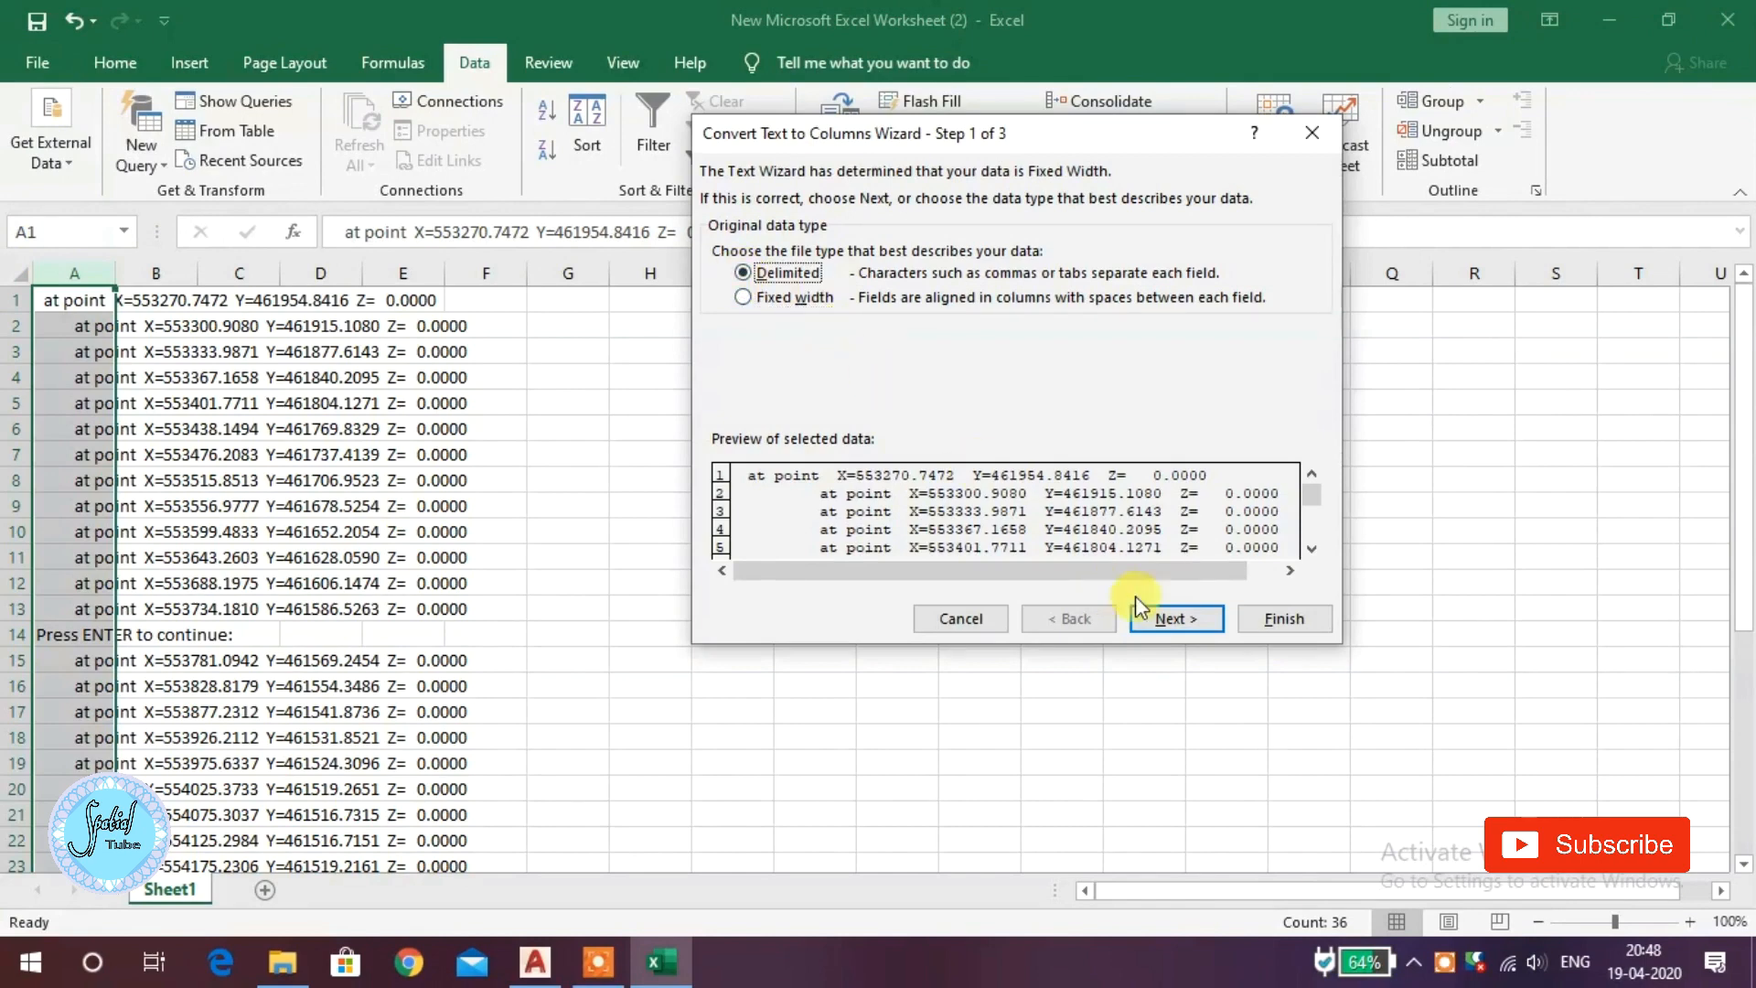
{"action": "left_click", "coordinate": [1196, 617]}
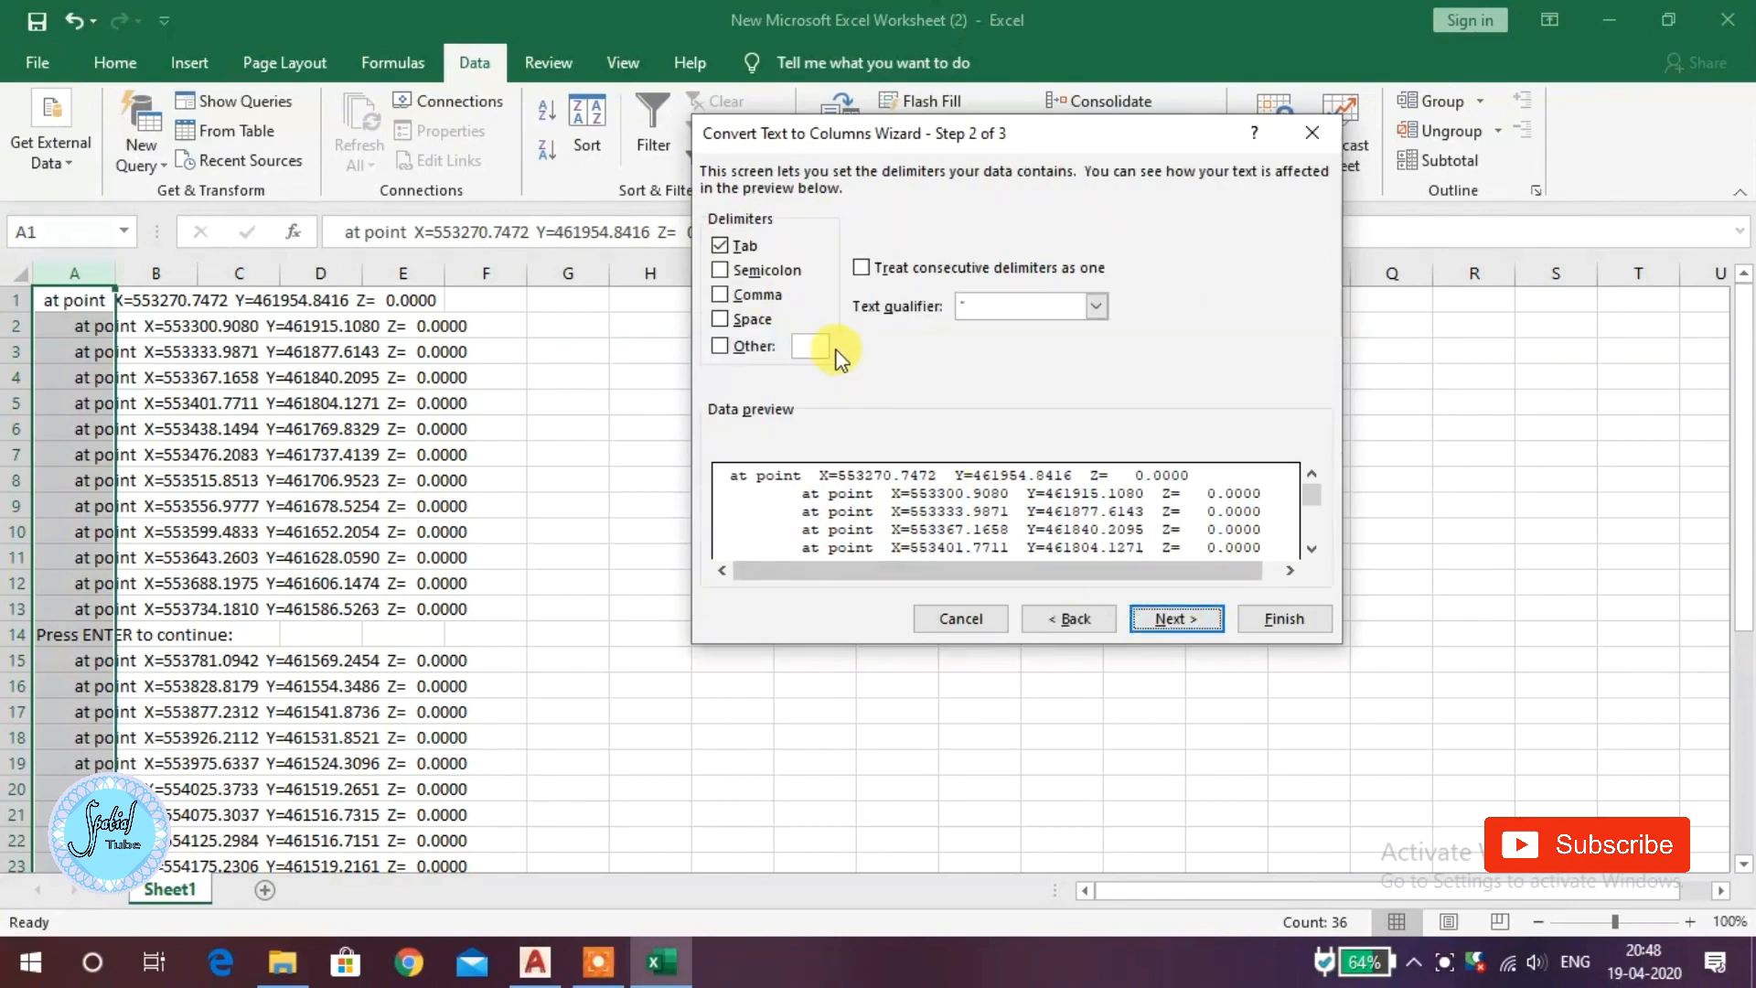
{"action": "left_click", "coordinate": [719, 295]}
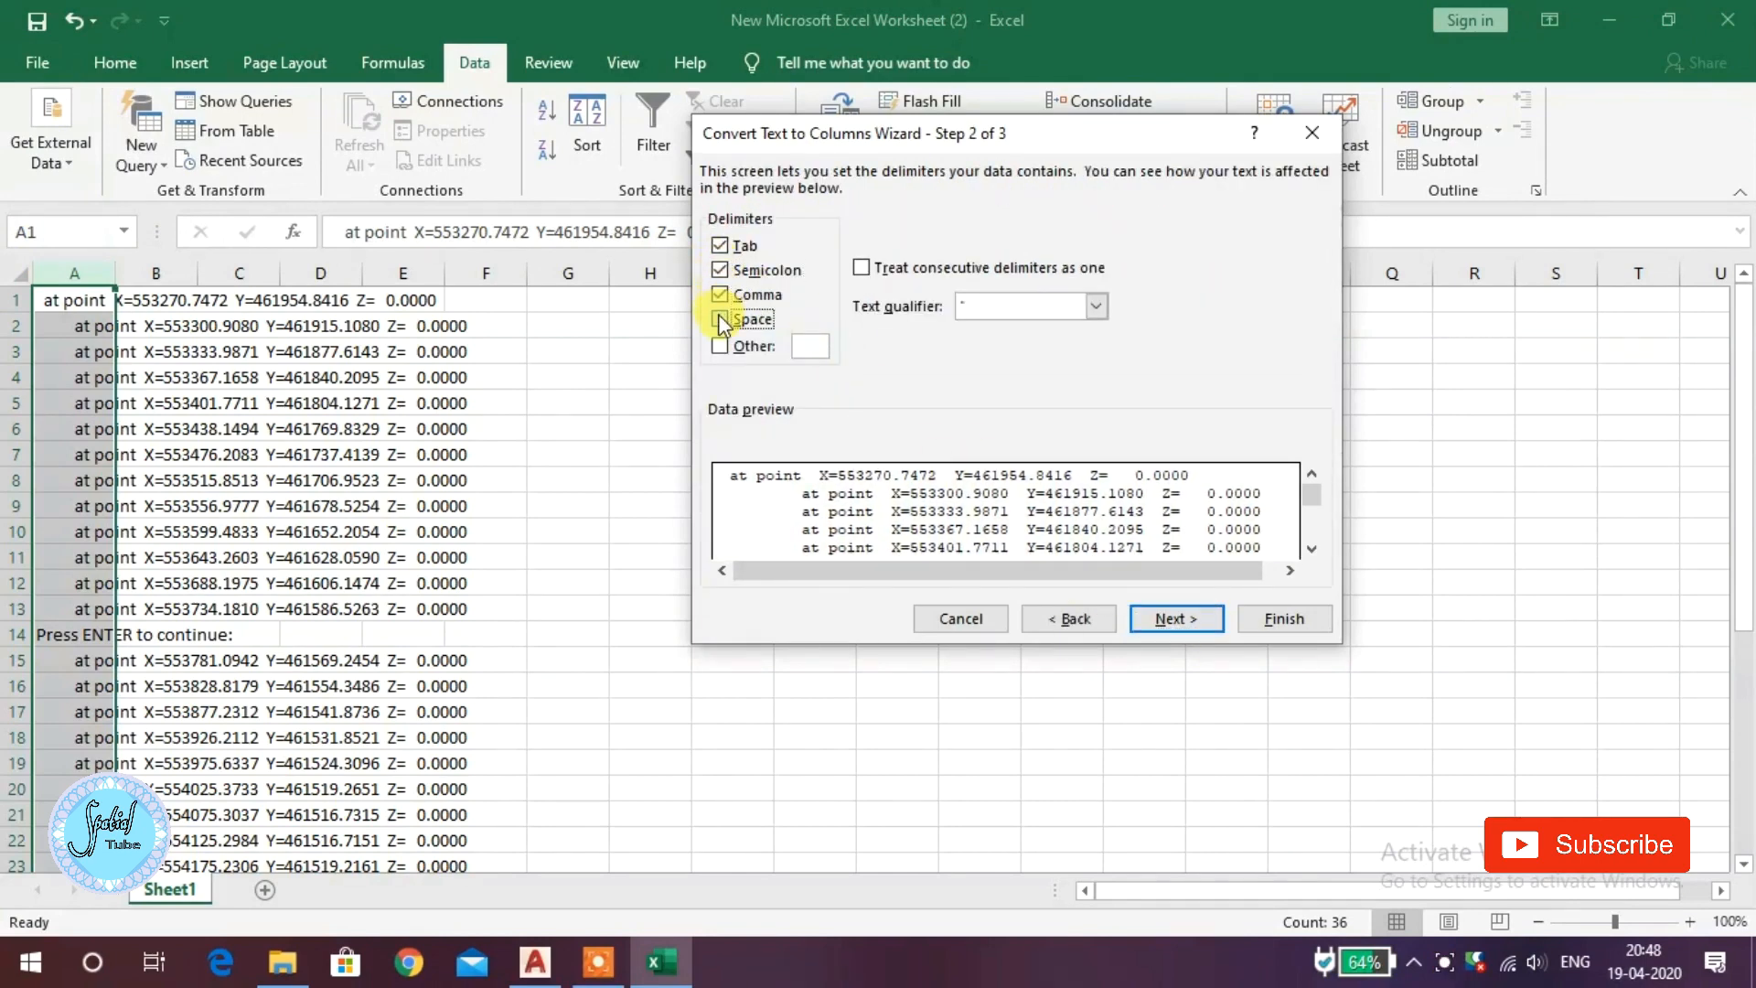
{"action": "left_click", "coordinate": [721, 319]}
{"action": "left_click", "coordinate": [721, 346]}
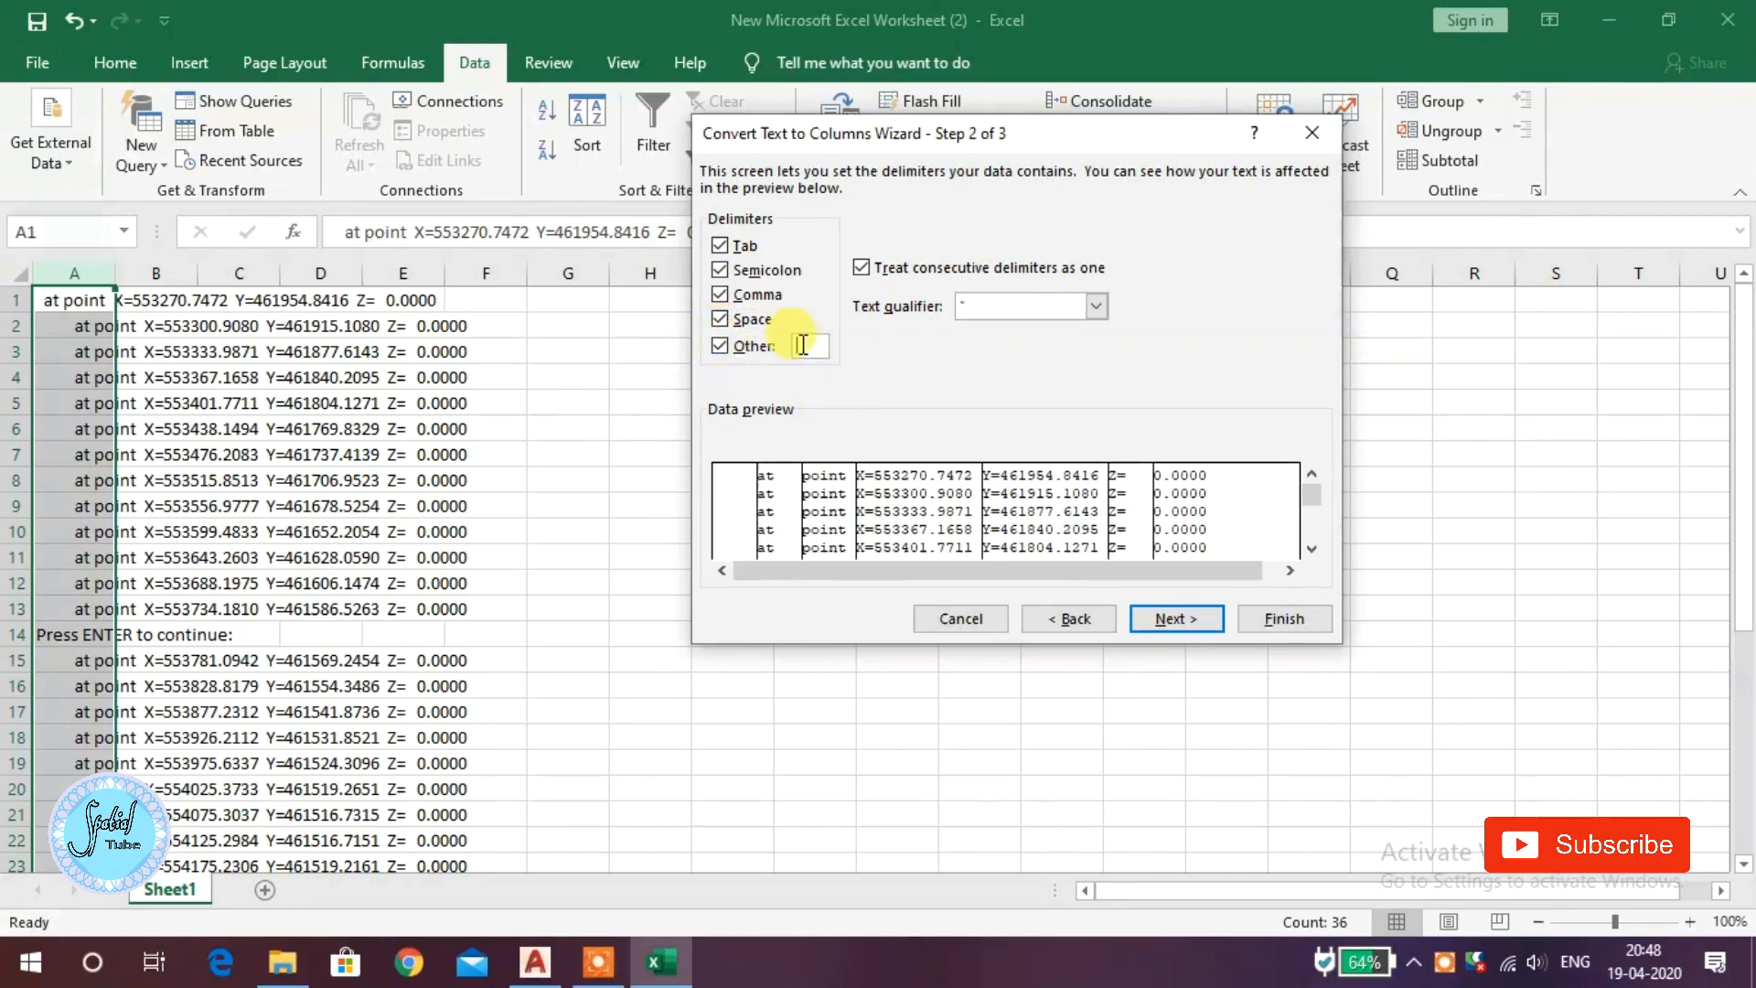
{"action": "type", "text": "="}
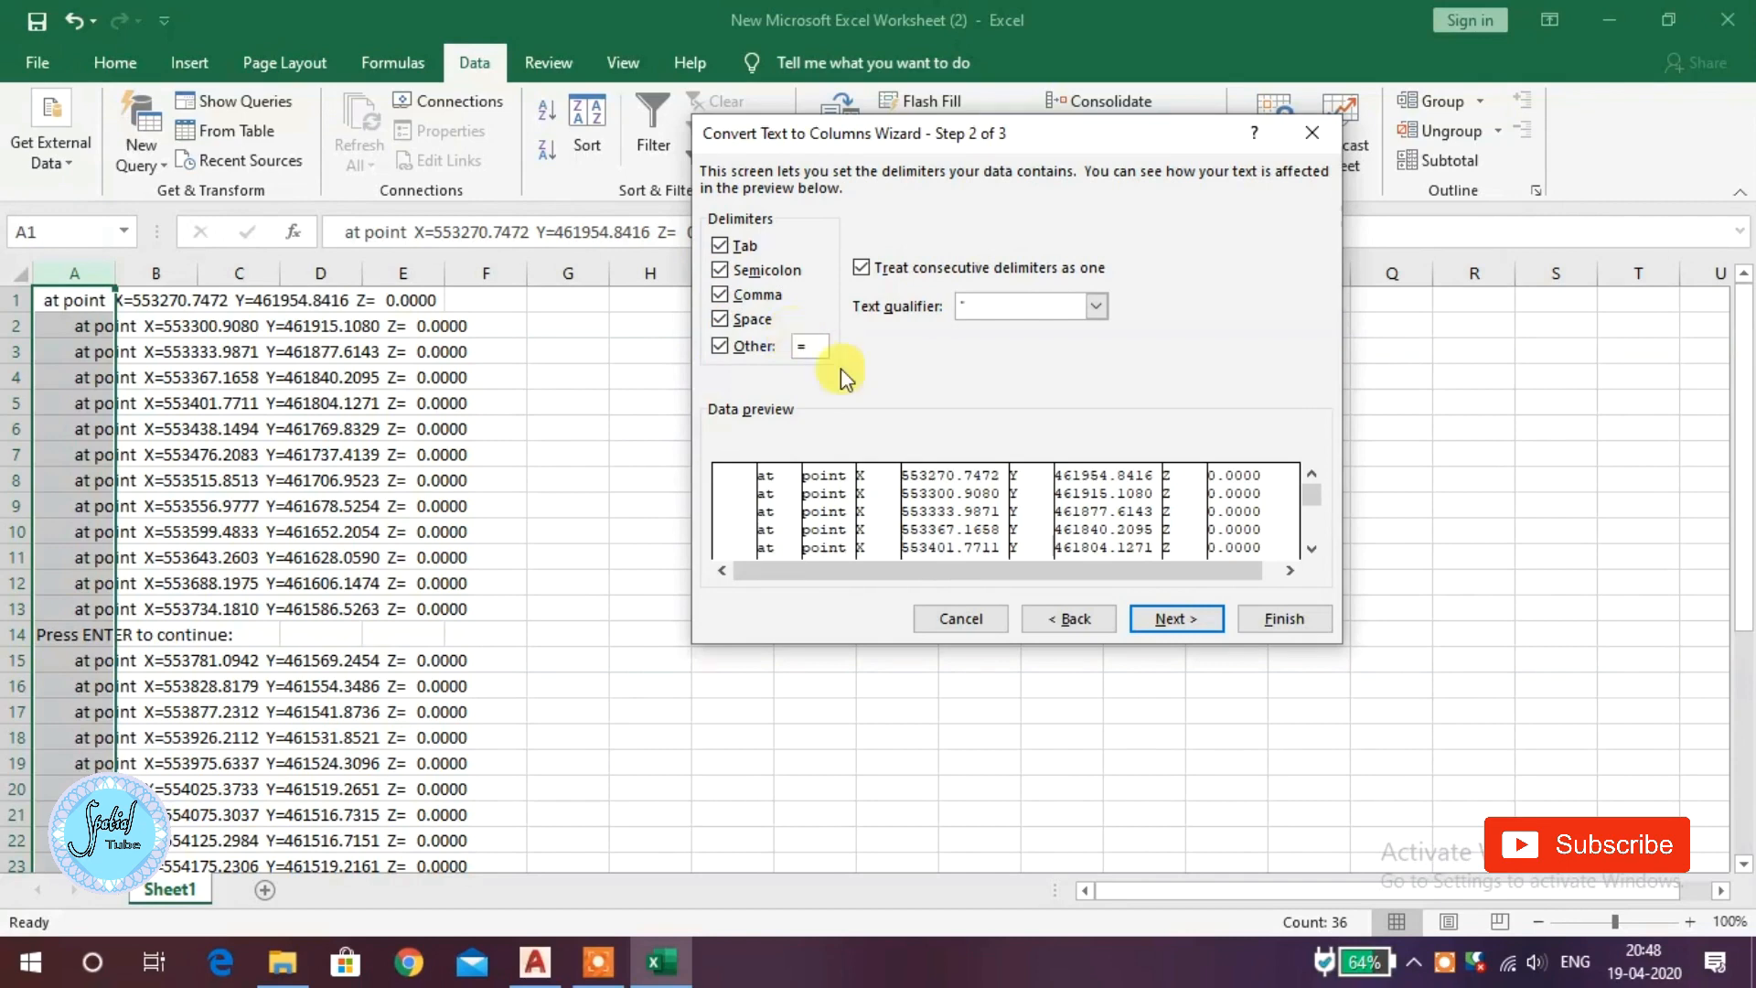
{"action": "left_click", "coordinate": [1172, 619]}
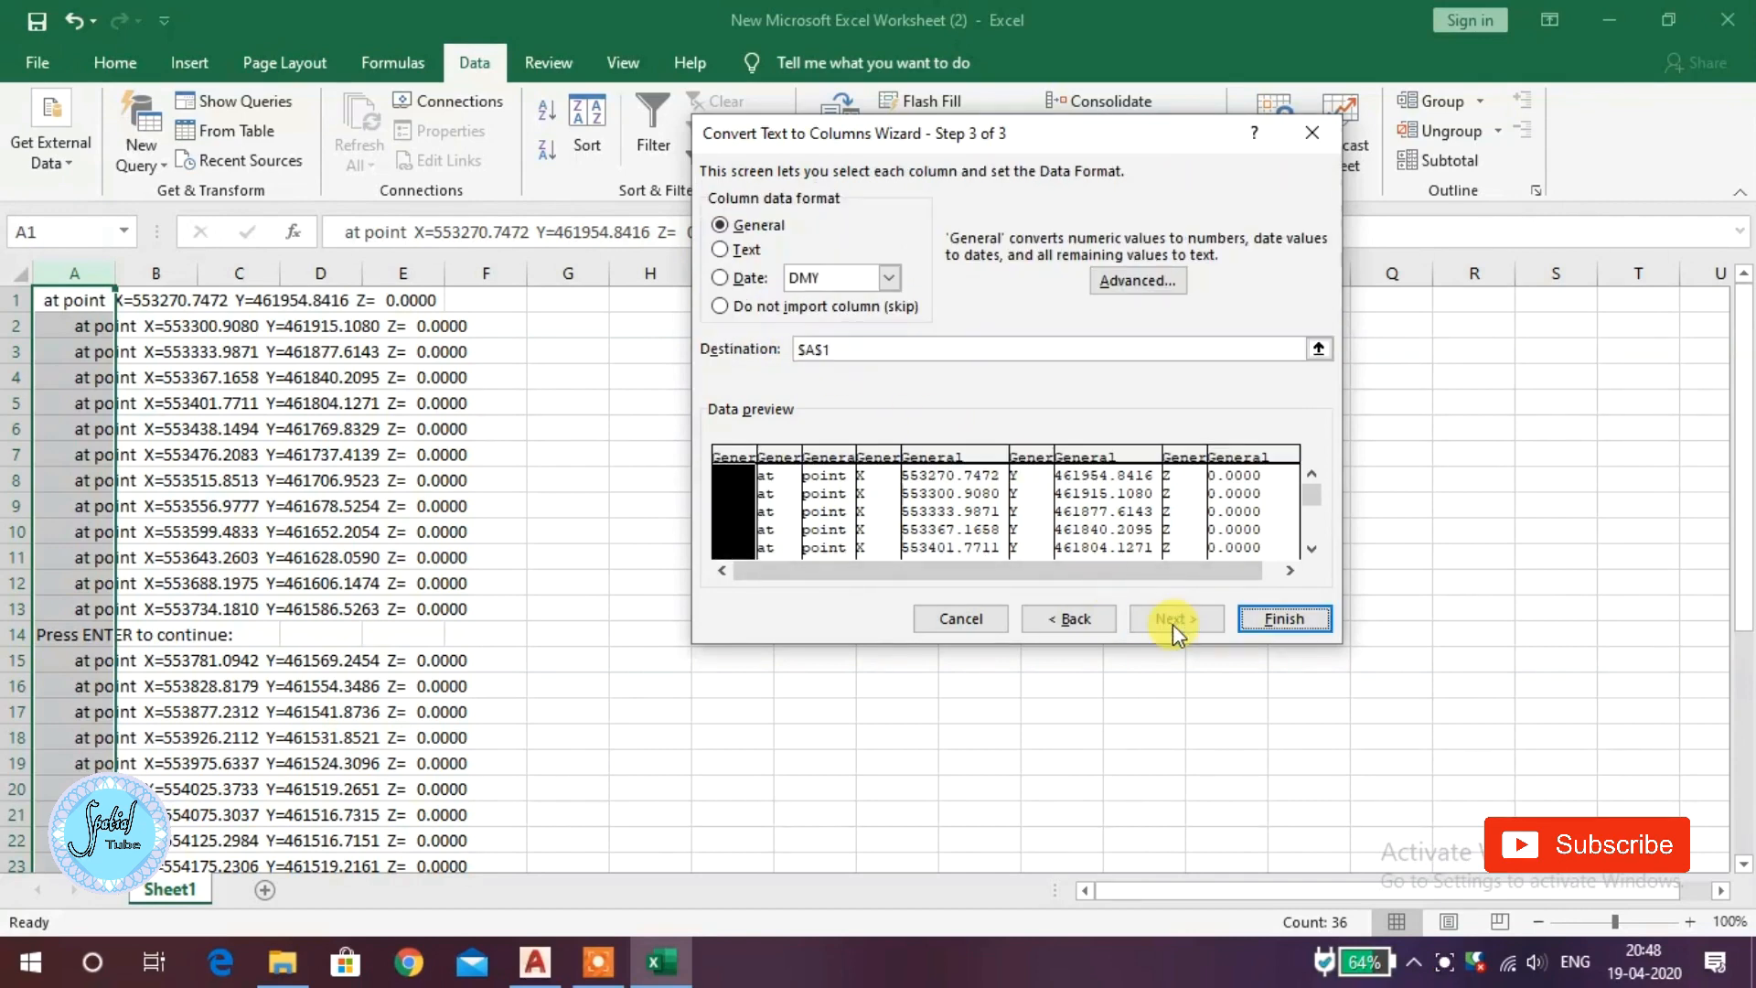
{"action": "left_click", "coordinate": [1280, 621]}
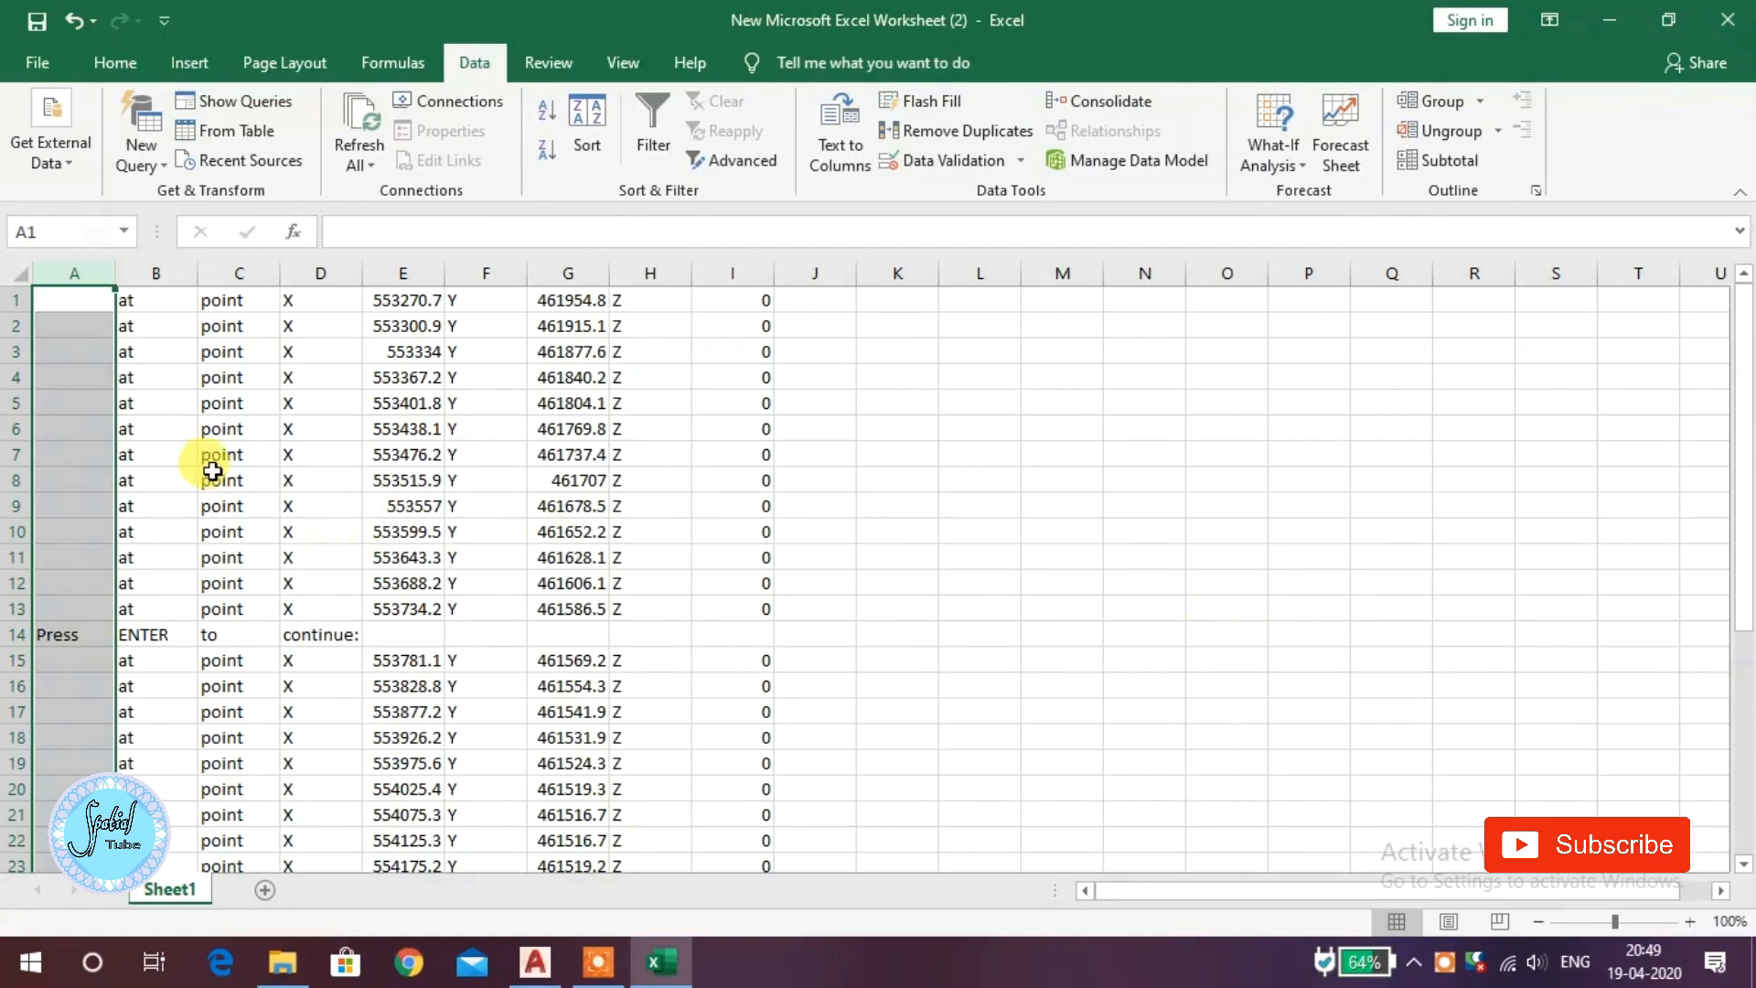
Delete row 14, which holds the stray "Press ENTER to continue:" text
{"action": "left_click", "coordinate": [16, 633]}
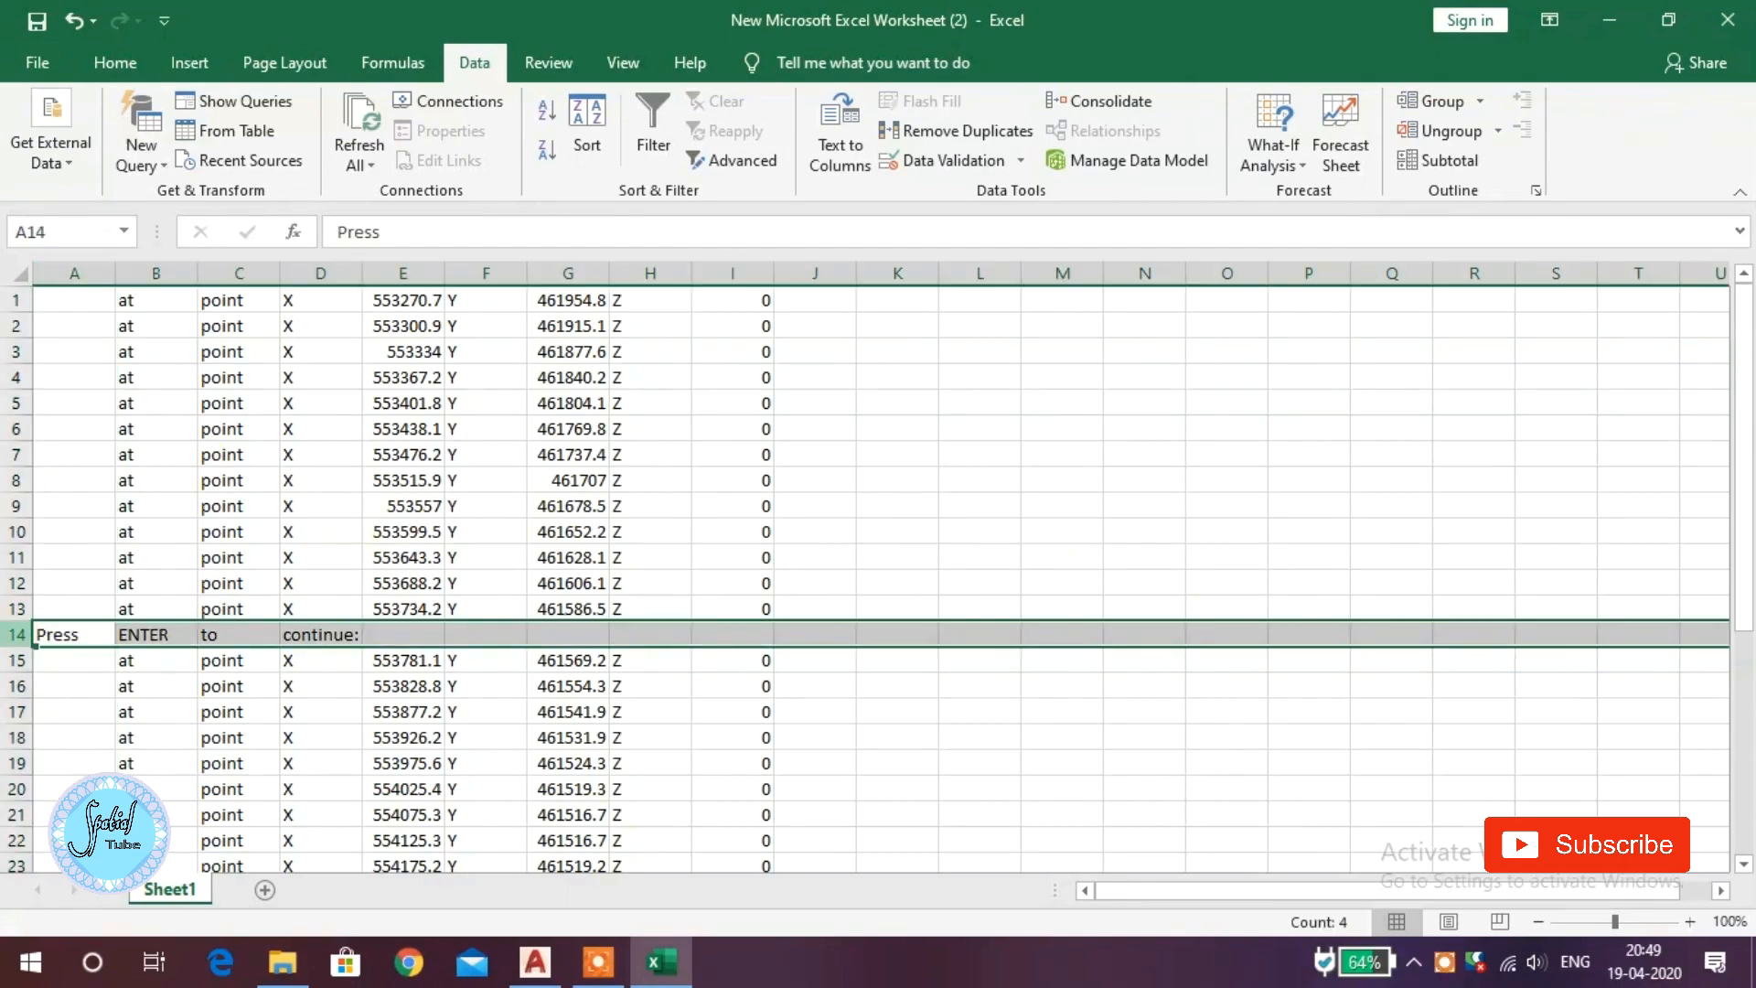
{"action": "key", "text": "ctrl+minus"}
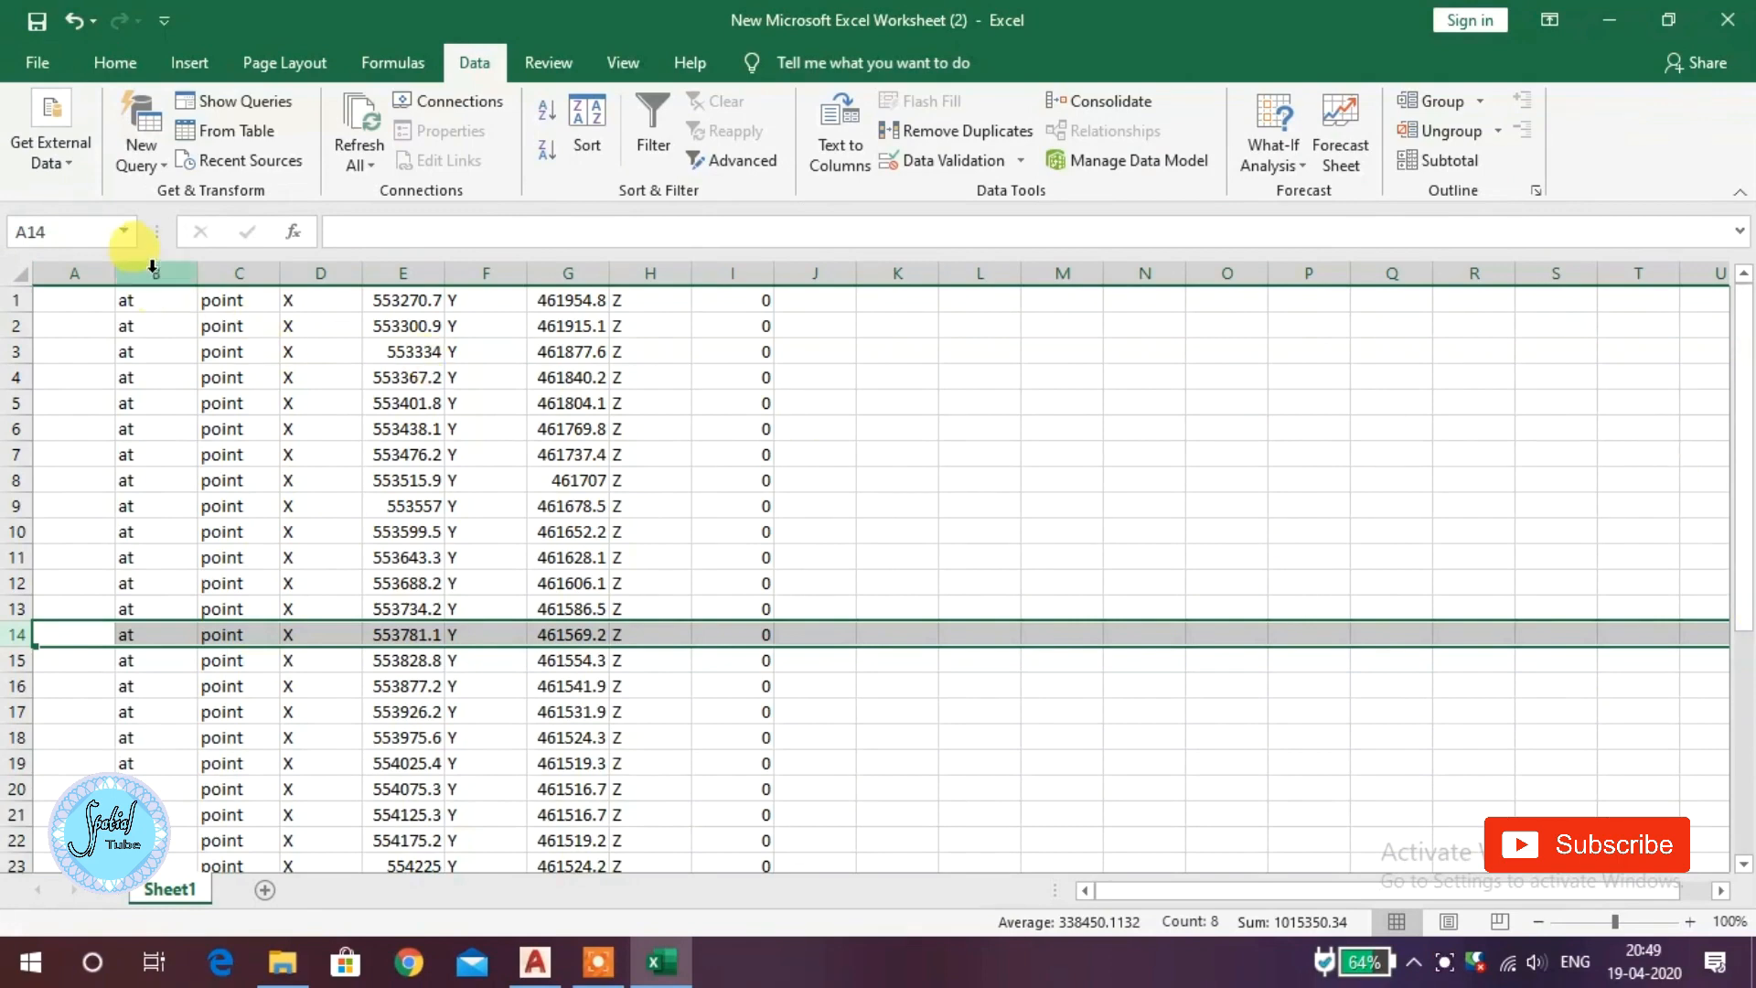
{"action": "left_click_drag", "start_coordinate": [151, 272], "coordinate": [51, 271]}
{"action": "left_click", "coordinate": [245, 302]}
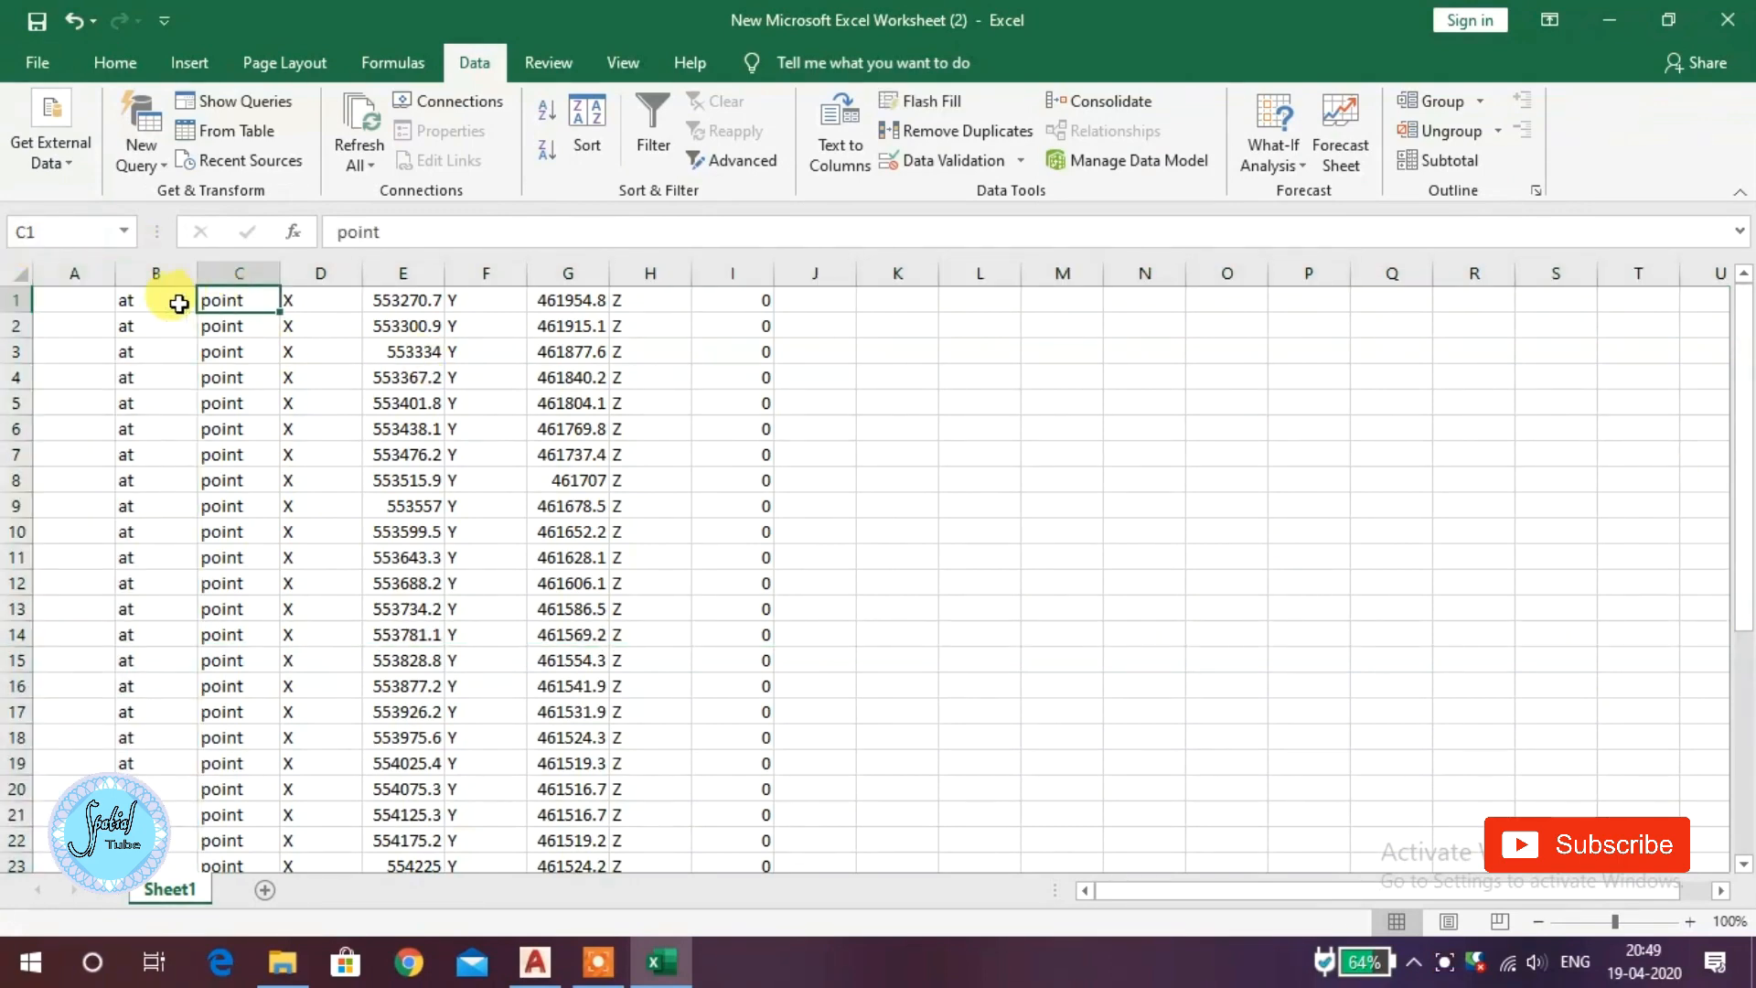
Delete columns A to D, holding the blank, "at", "point" and "X" entries, and the column of "Y" labels
{"action": "left_click_drag", "start_coordinate": [72, 271], "coordinate": [313, 266]}
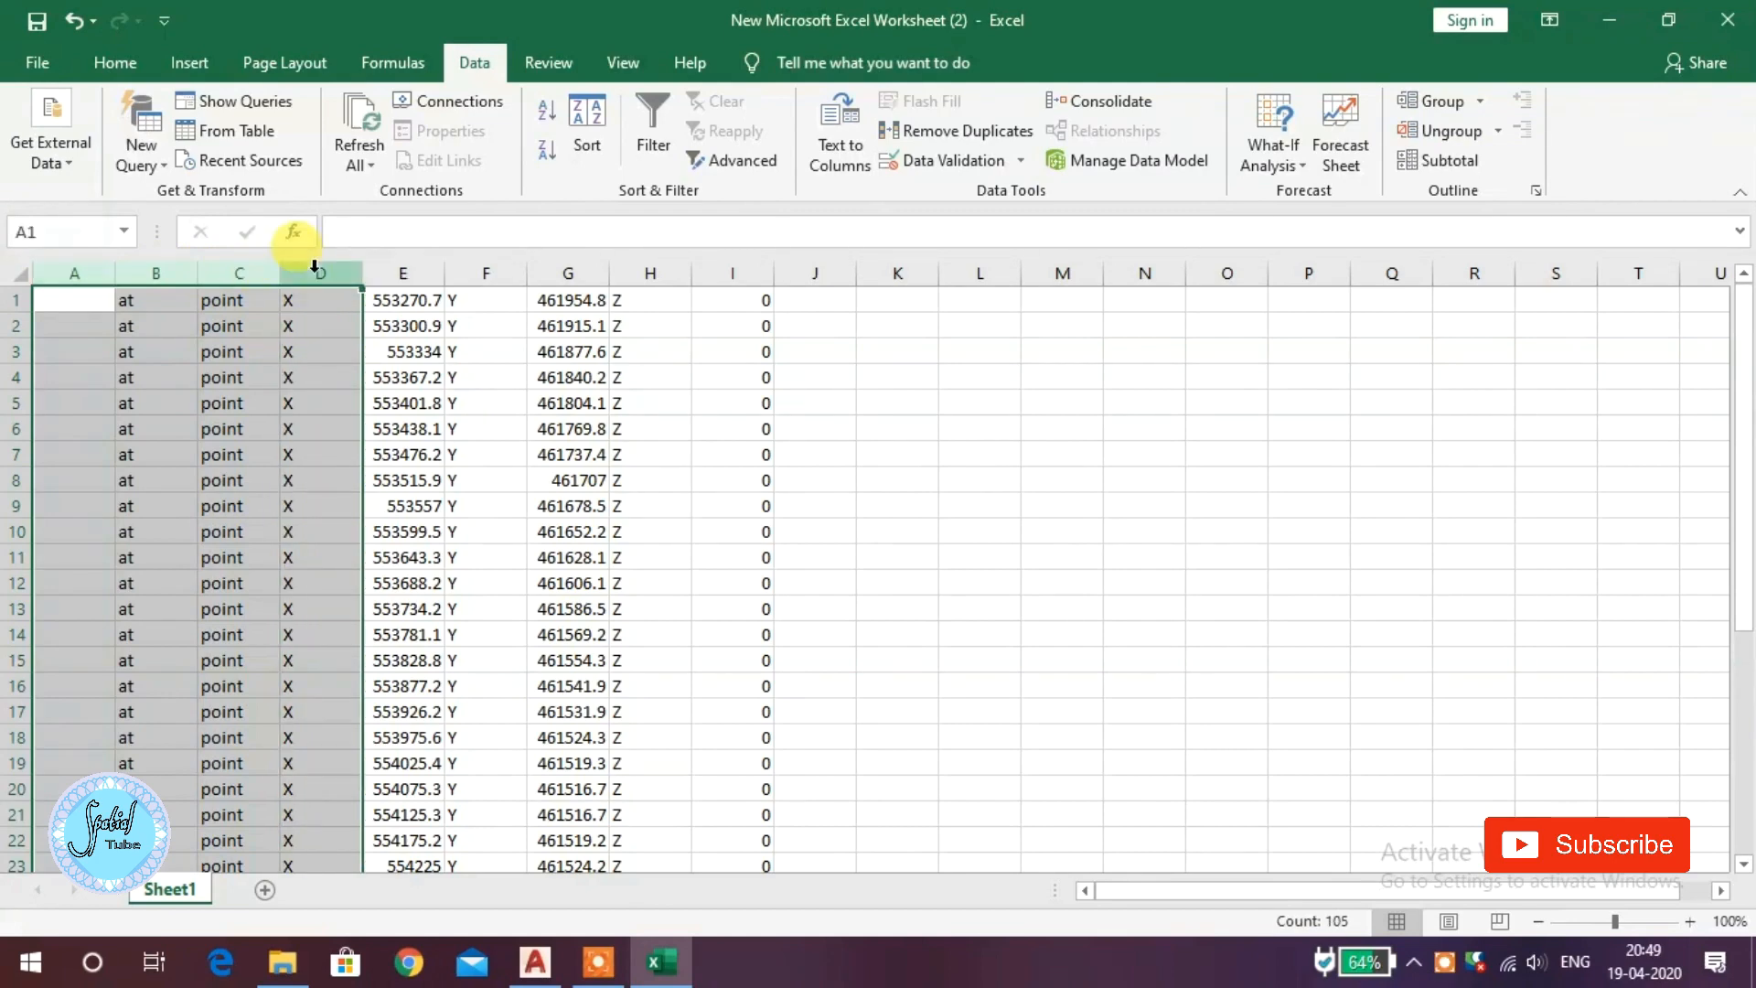
{"action": "key", "text": "ctrl+minus"}
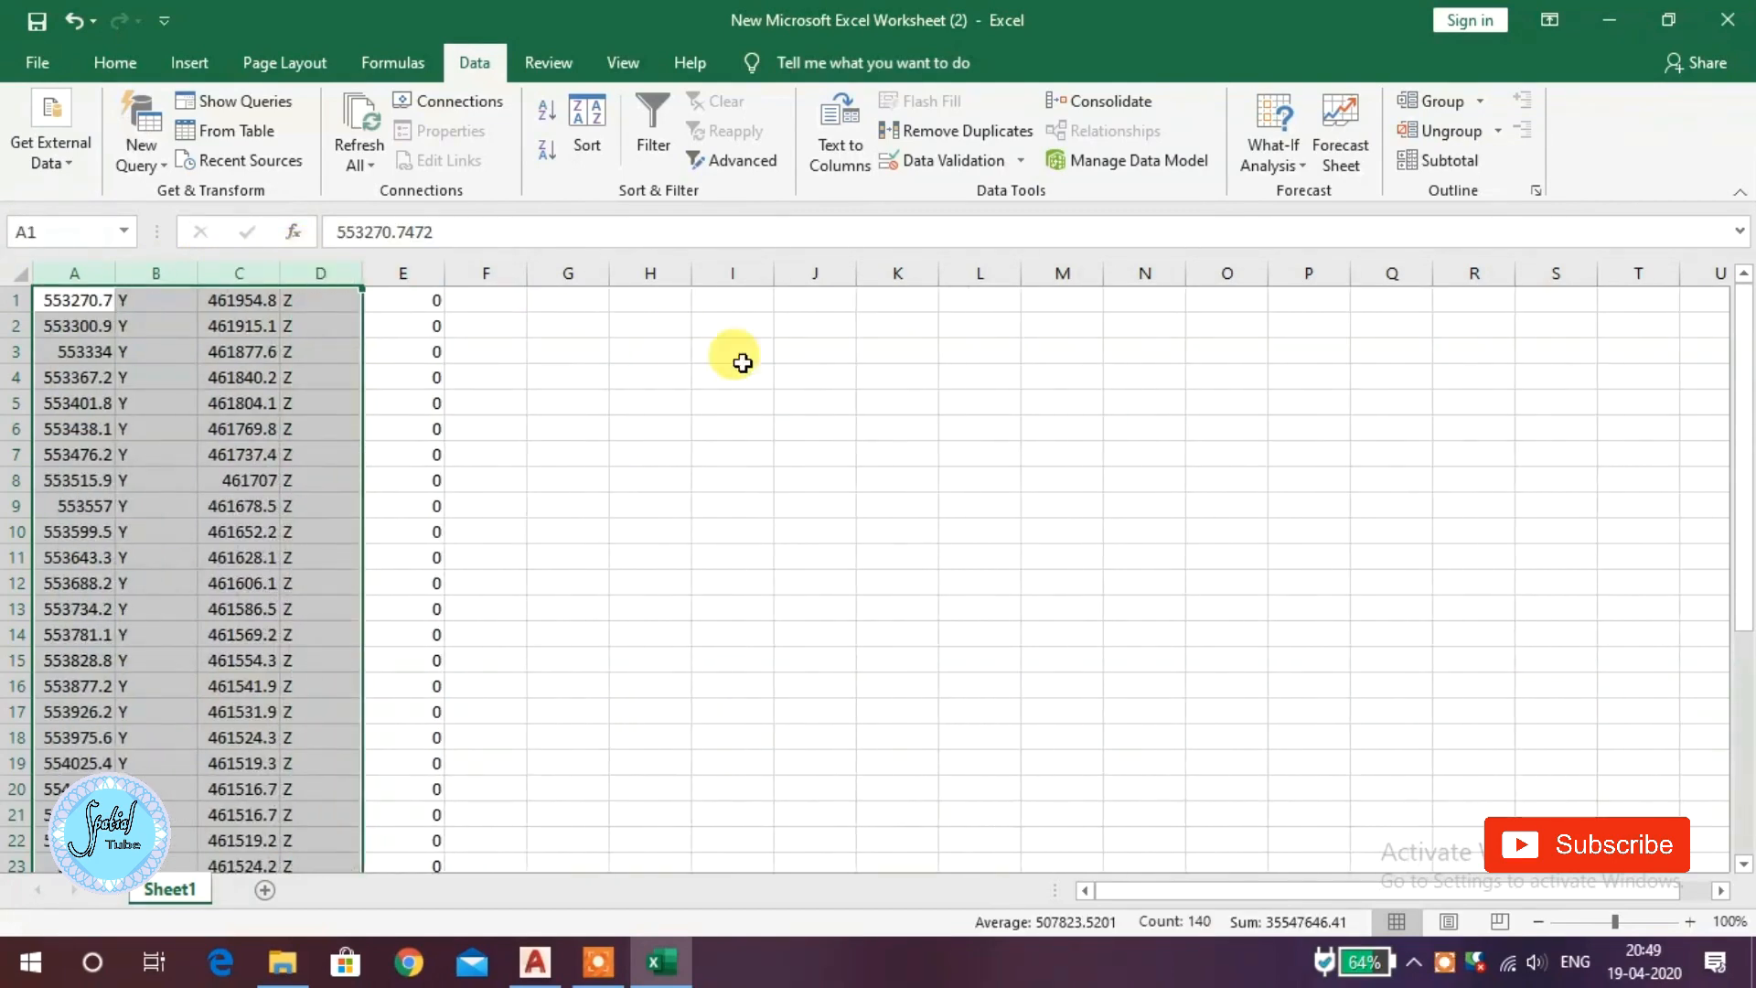
{"action": "left_click", "coordinate": [784, 403]}
{"action": "left_click", "coordinate": [160, 271]}
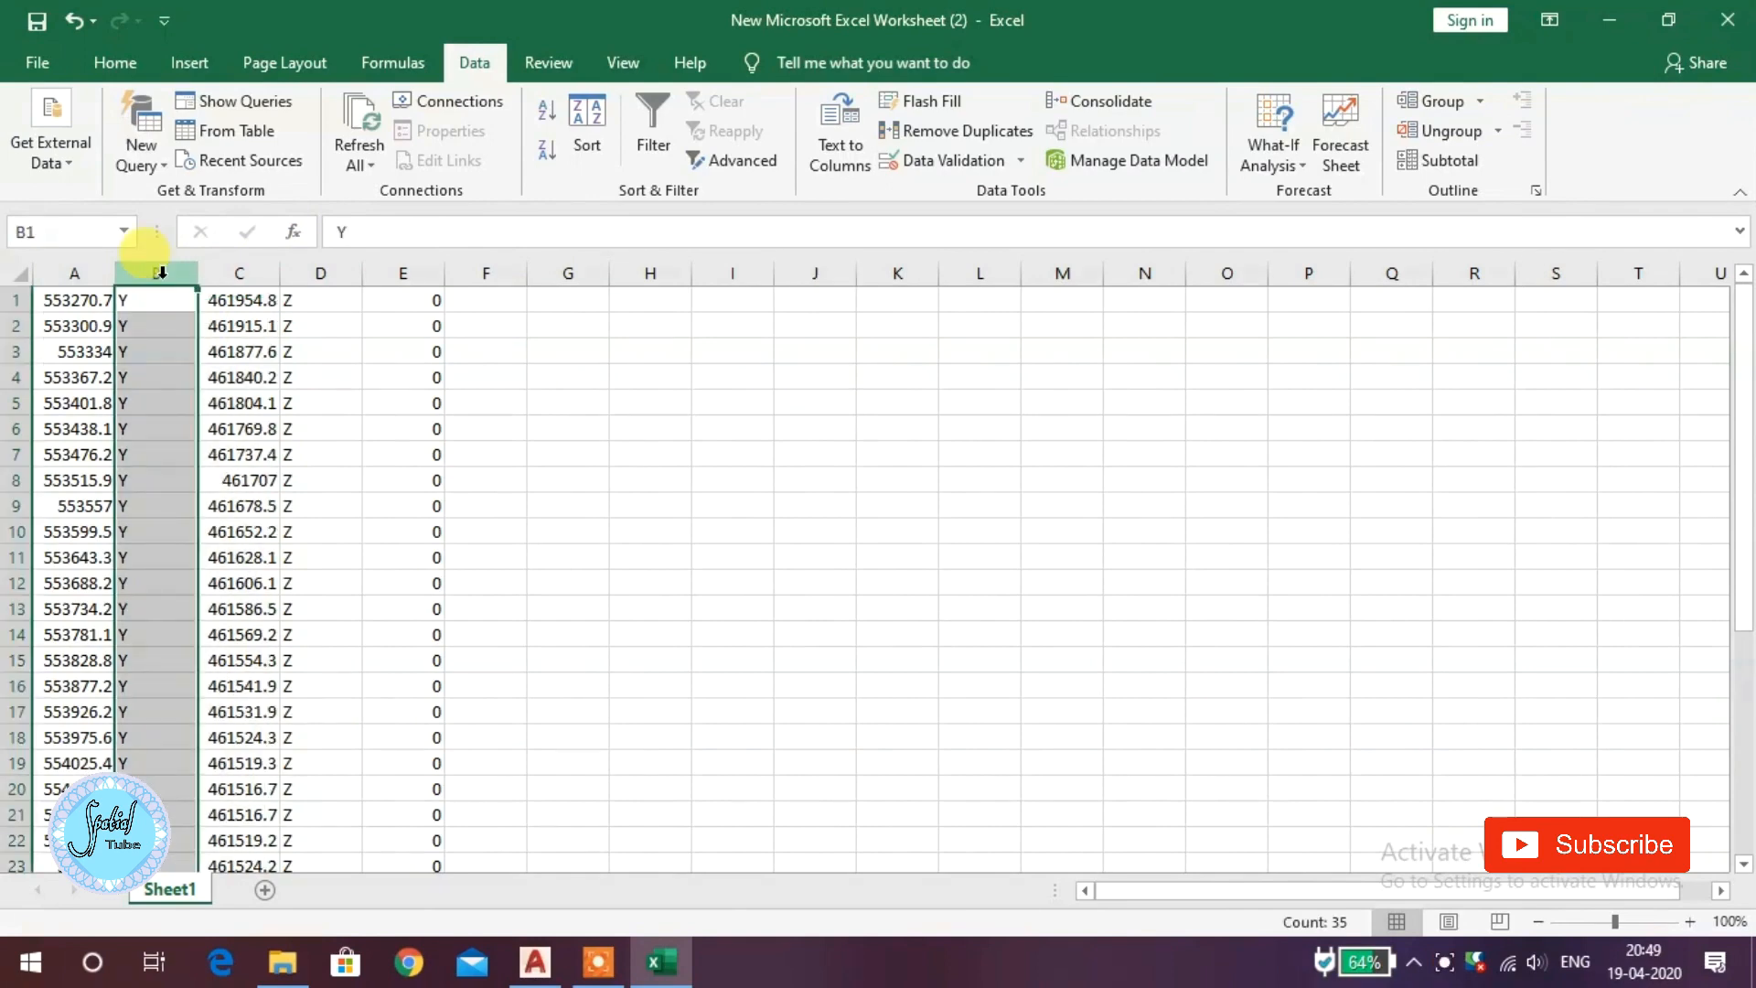
{"action": "key", "text": "ctrl+minus"}
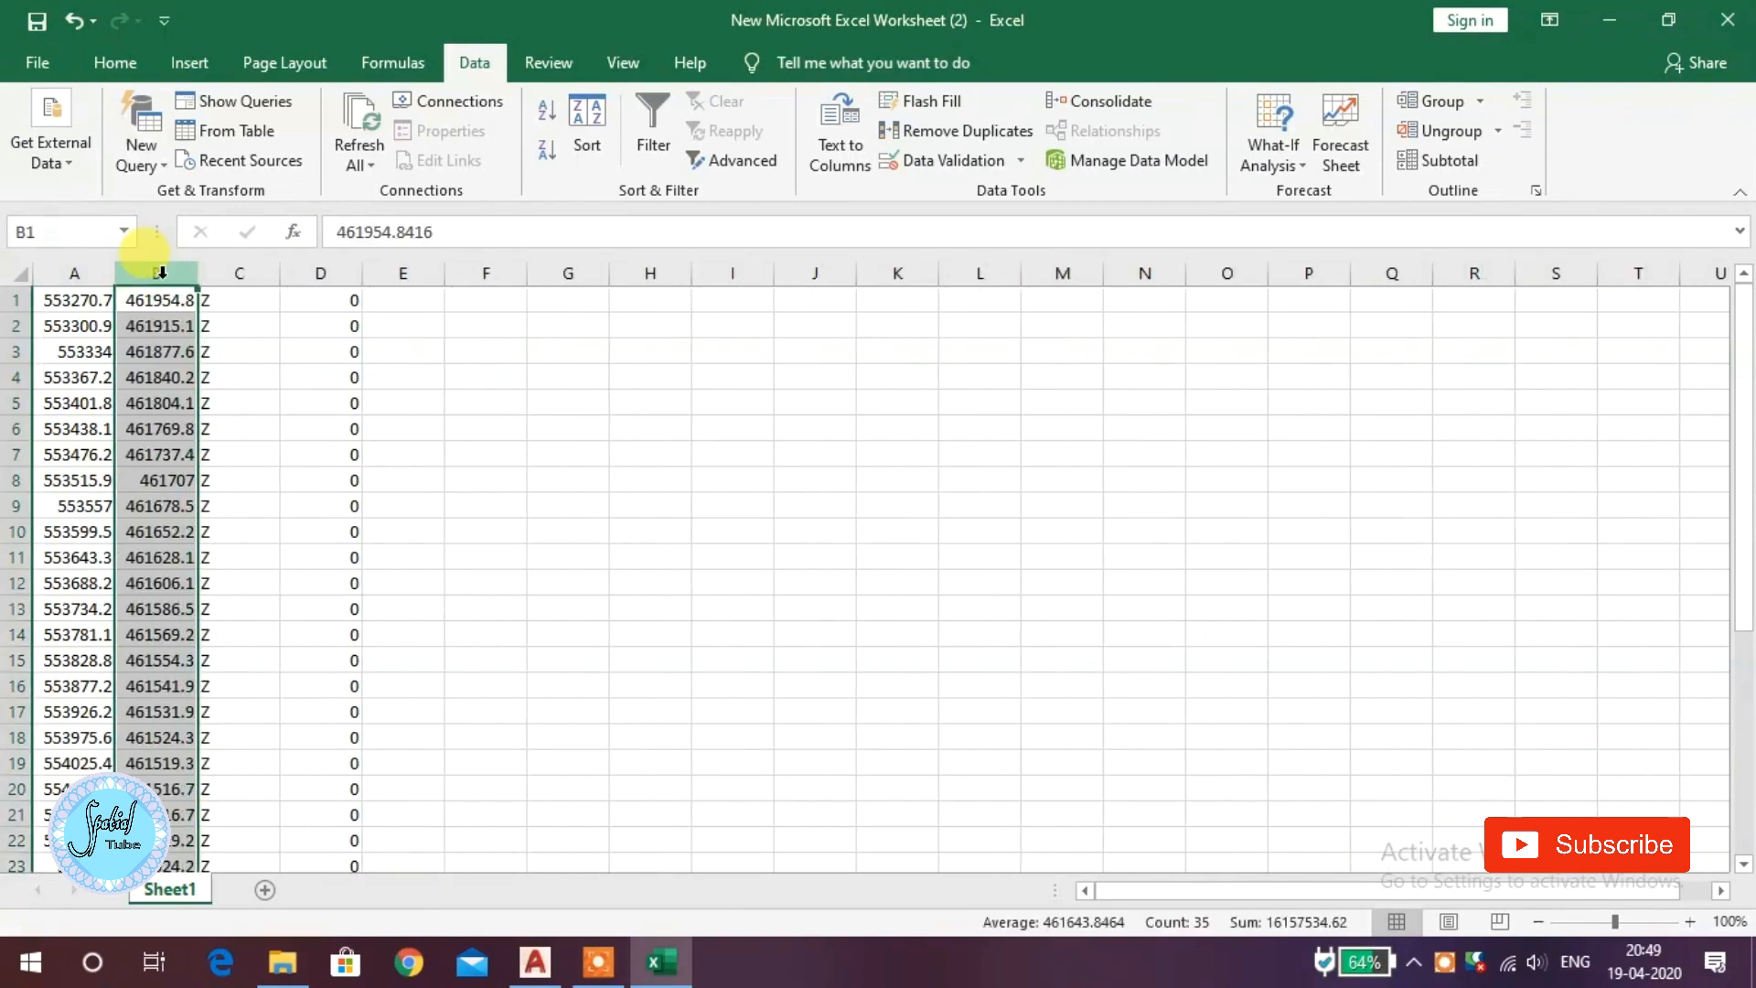
Clear the zero values in column D and the "Z" labels in column C
{"action": "left_click", "coordinate": [320, 272]}
{"action": "key", "text": "Delete"}
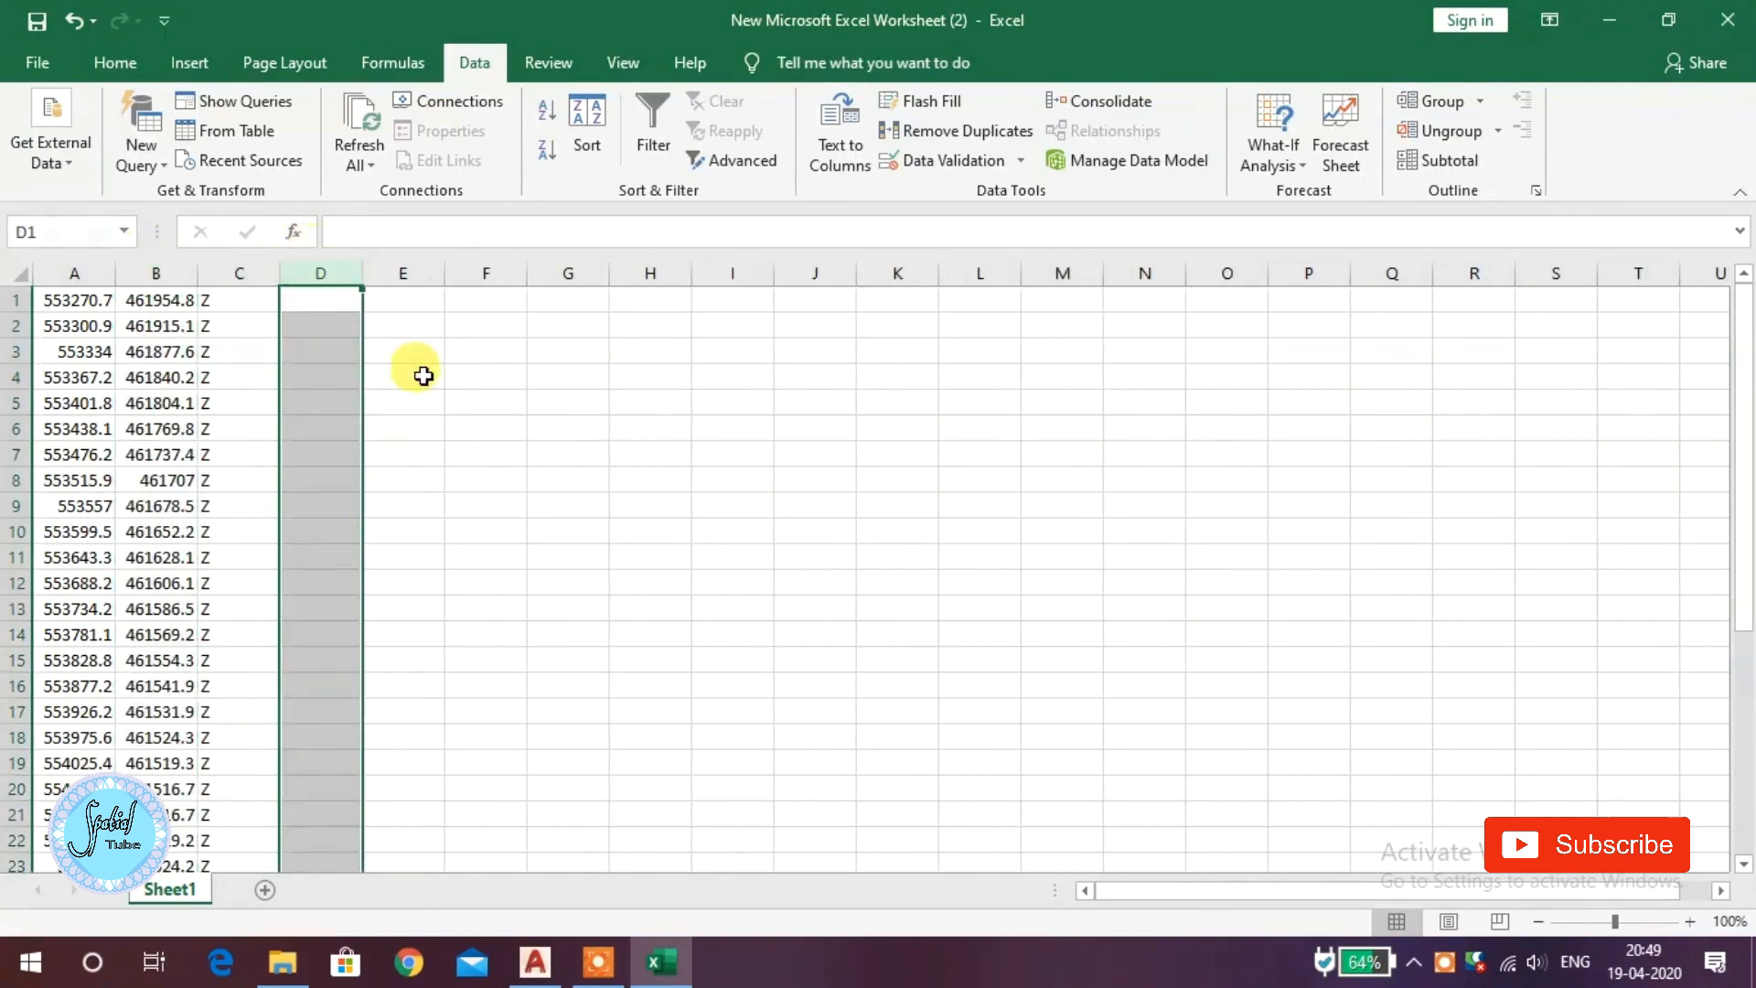
{"action": "left_click", "coordinate": [567, 427]}
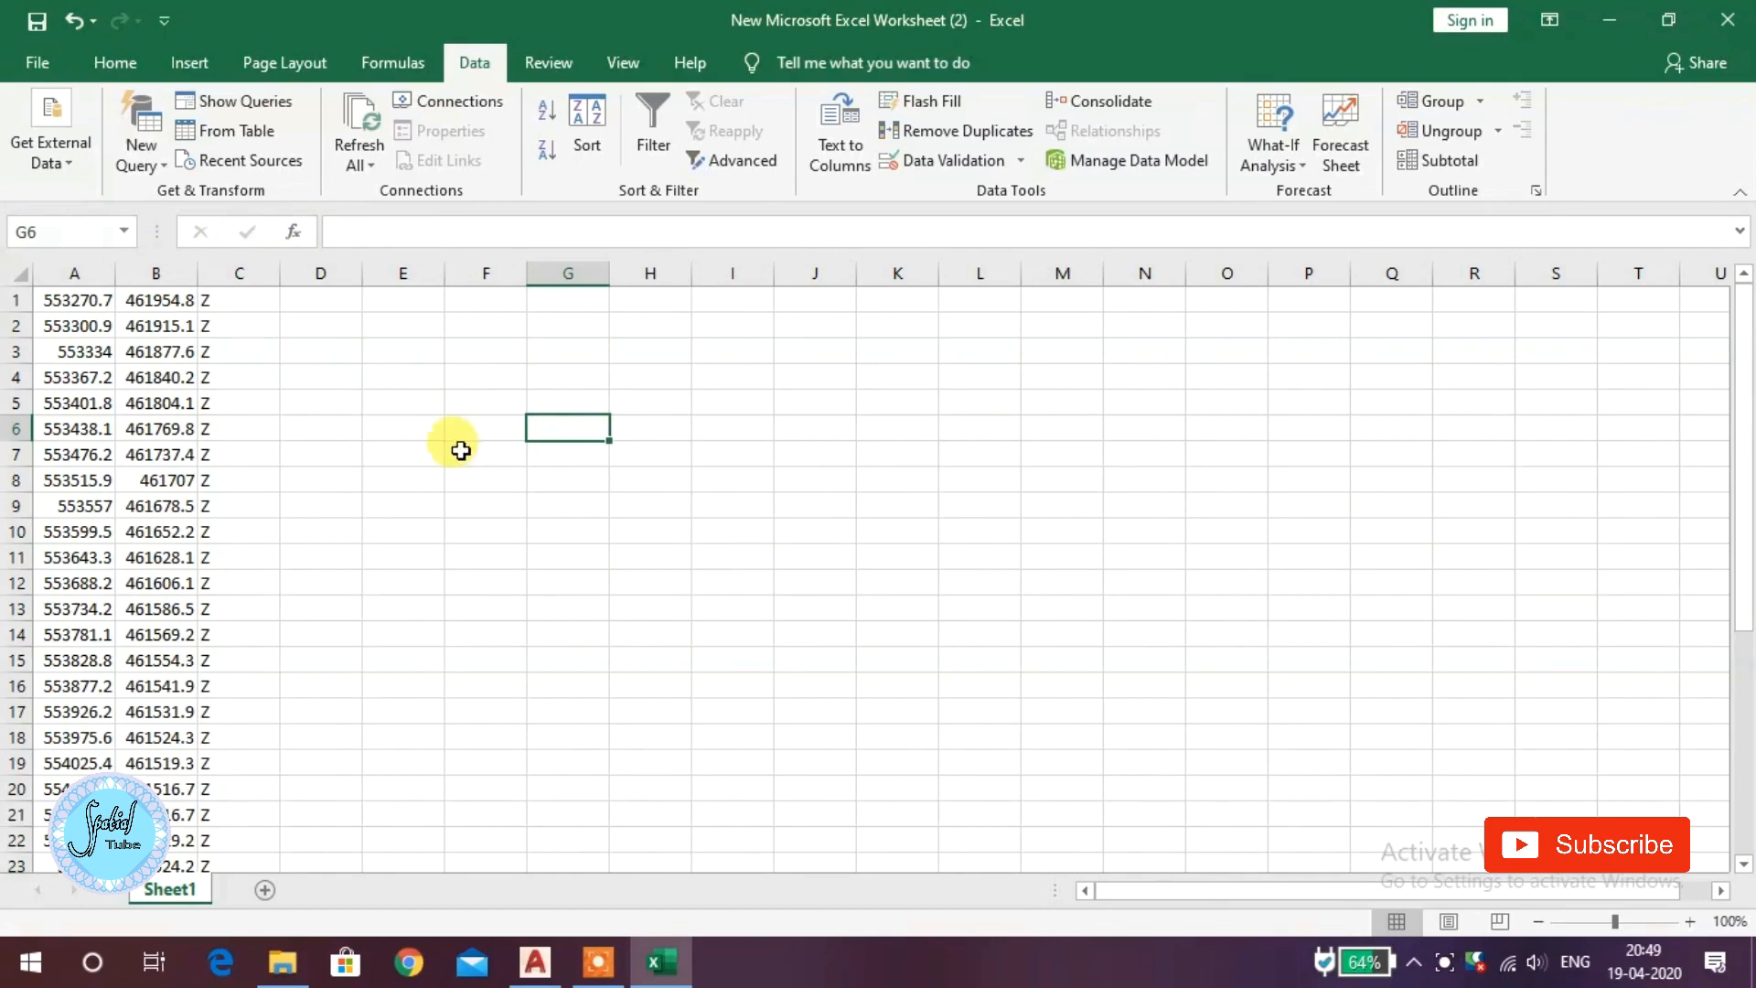
{"action": "left_click", "coordinate": [257, 272]}
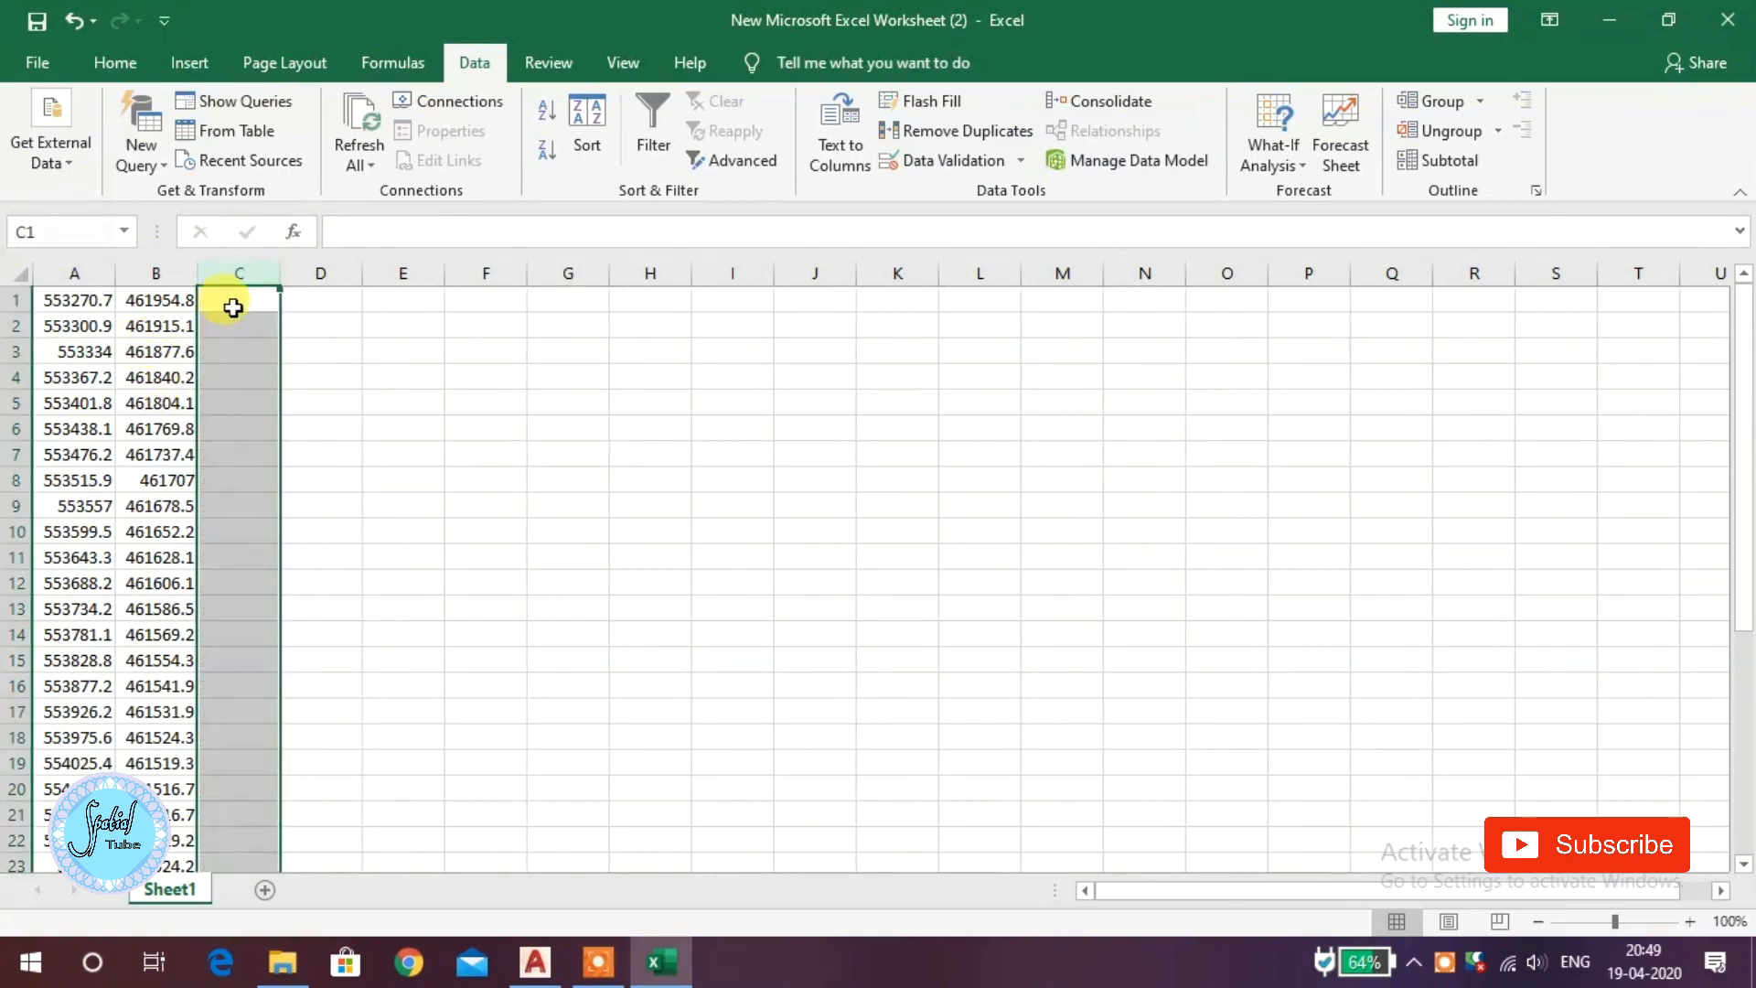
{"action": "key", "text": "Delete"}
{"action": "left_click", "coordinate": [650, 480]}
Insert a blank row above the first coordinate row for the table headers
{"action": "left_click", "coordinate": [16, 300]}
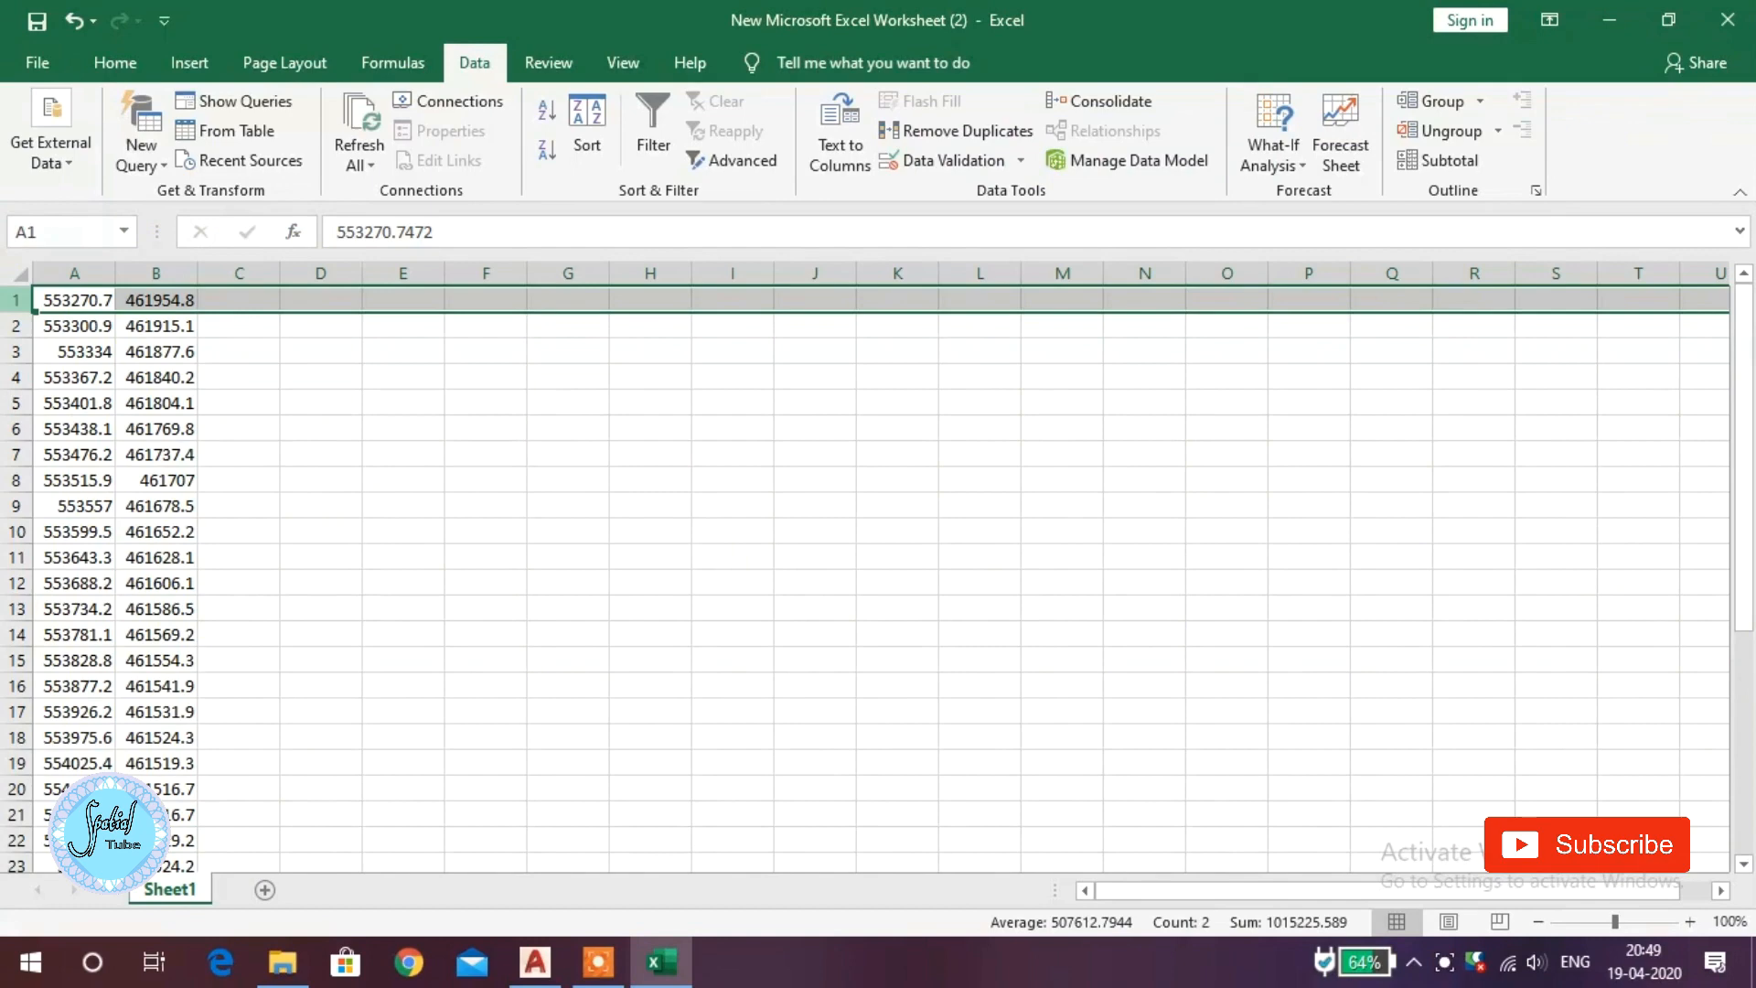
{"action": "key", "text": "ctrl+shift+plus"}
{"action": "left_click", "coordinate": [648, 472]}
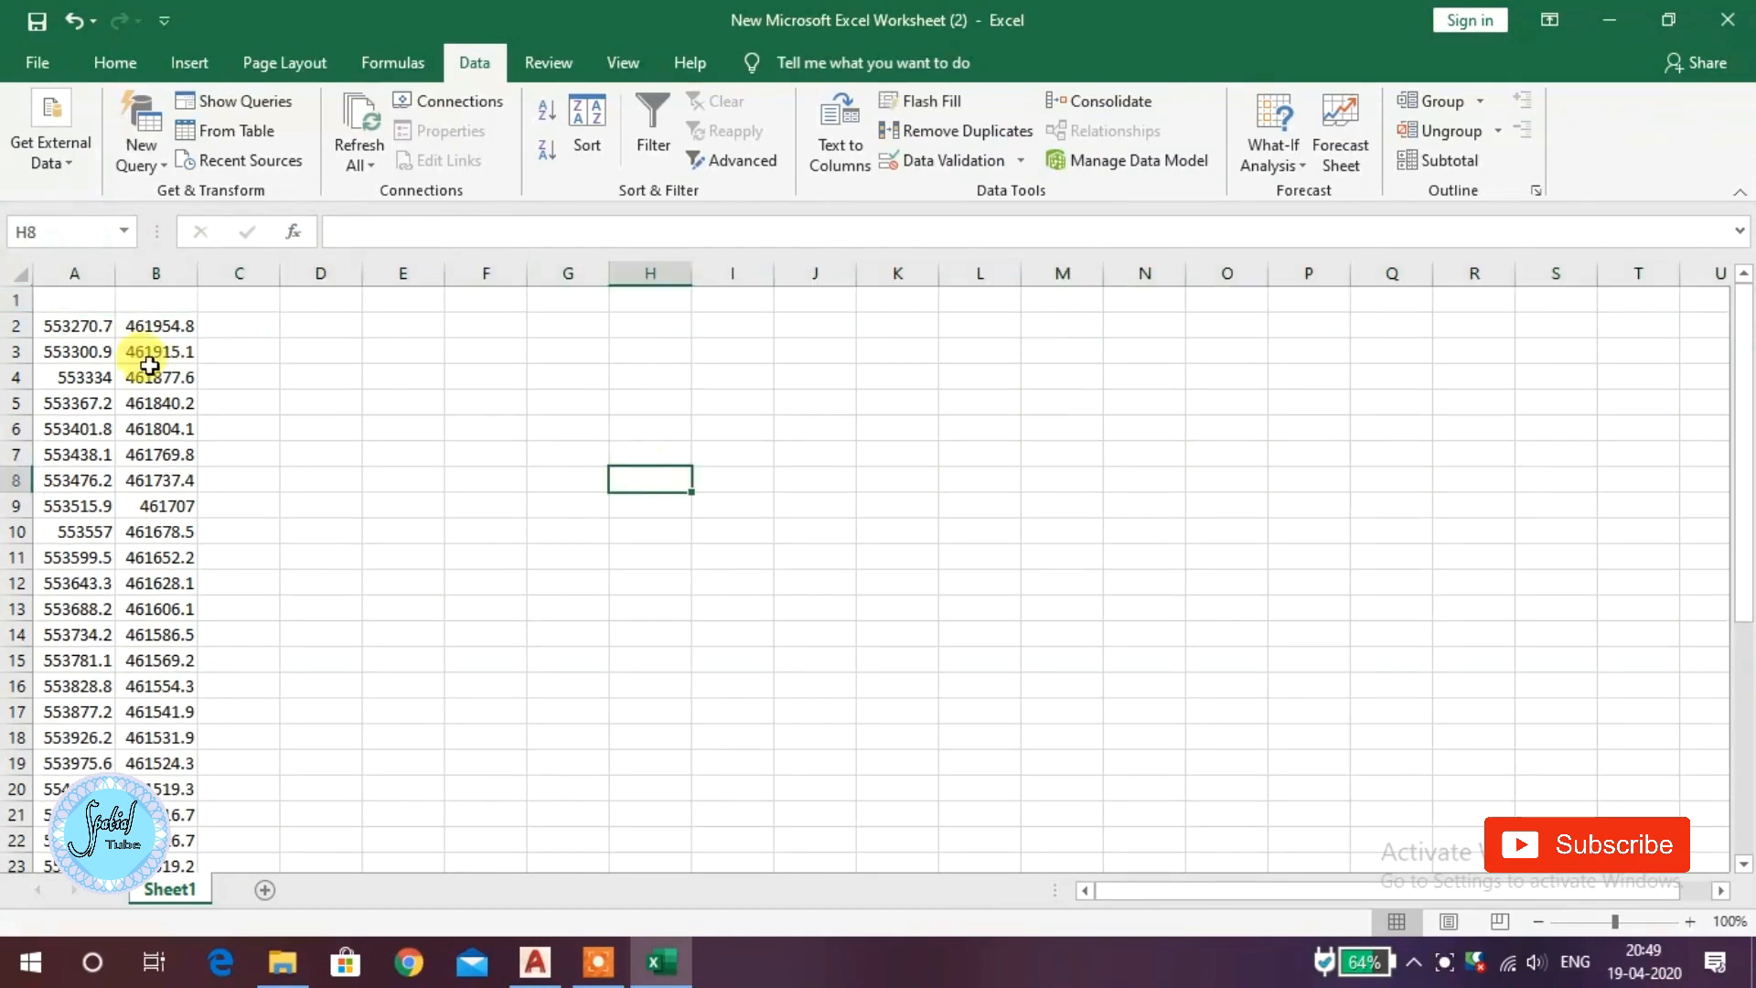
Move the whole of column A to column C so the 553... values follow the 461... values in column B
{"action": "left_click", "coordinate": [64, 263]}
{"action": "key", "text": "ctrl+c"}
{"action": "left_click", "coordinate": [237, 322]}
{"action": "key", "text": "ctrl+v"}
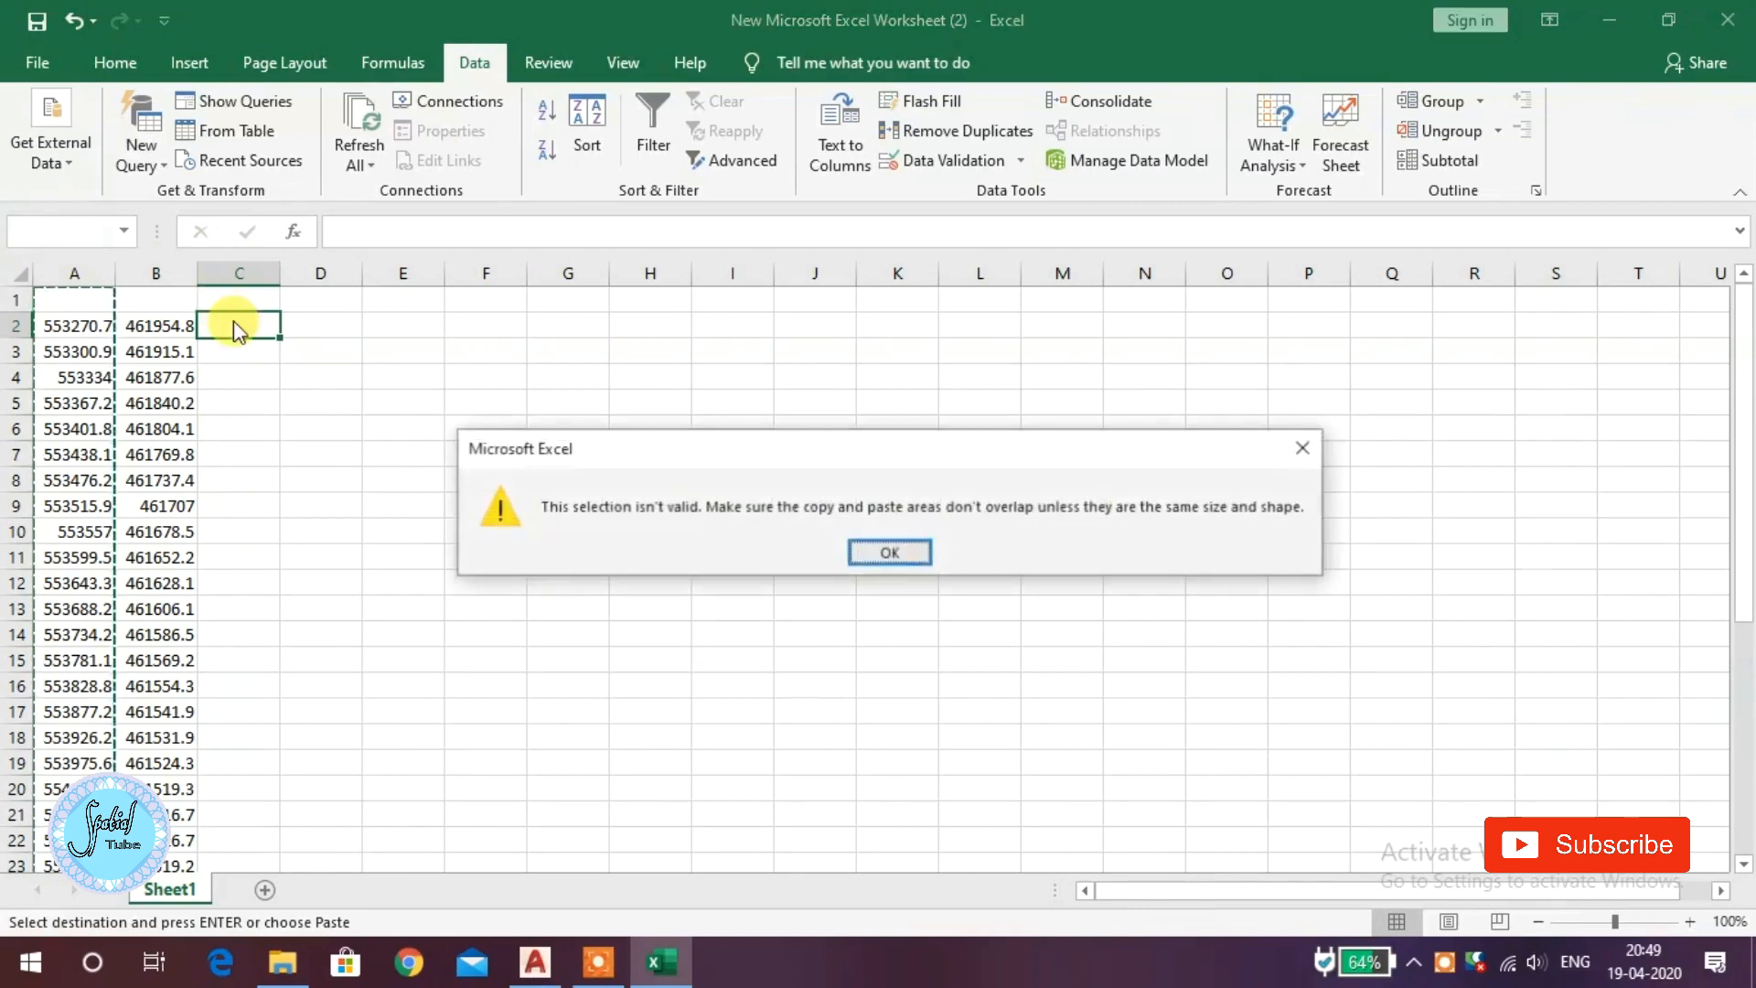
{"action": "left_click", "coordinate": [1302, 449]}
{"action": "left_click", "coordinate": [482, 374]}
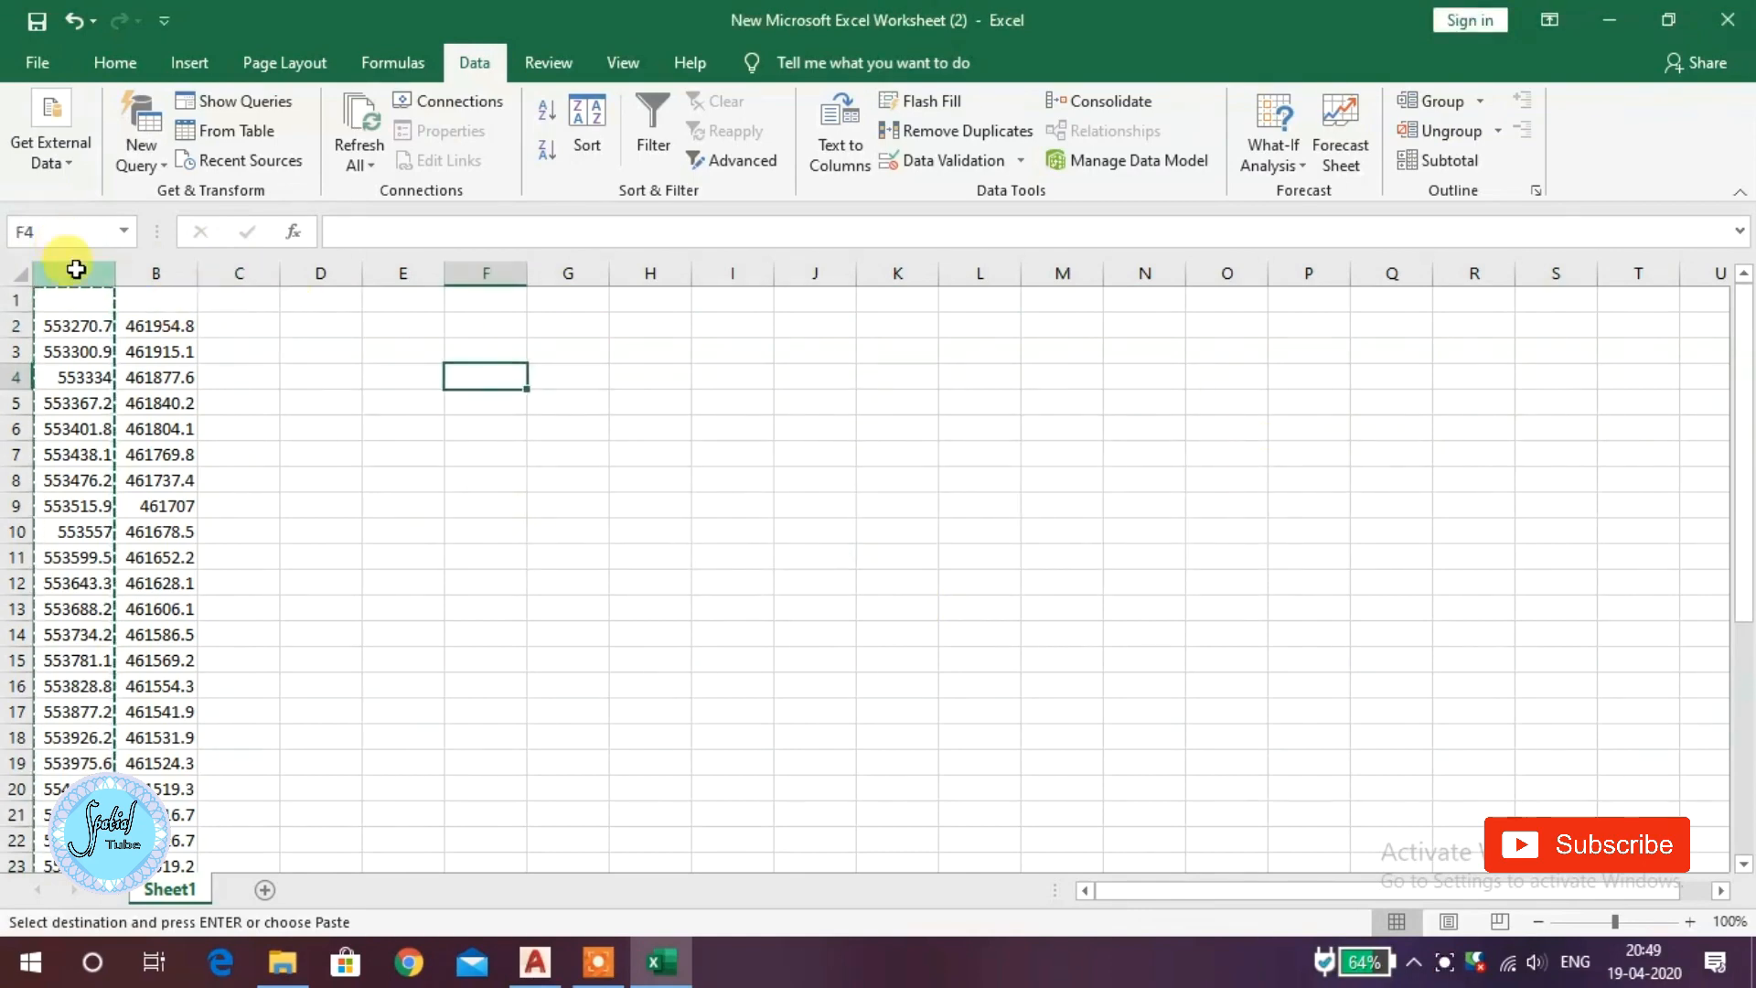
{"action": "left_click", "coordinate": [75, 265]}
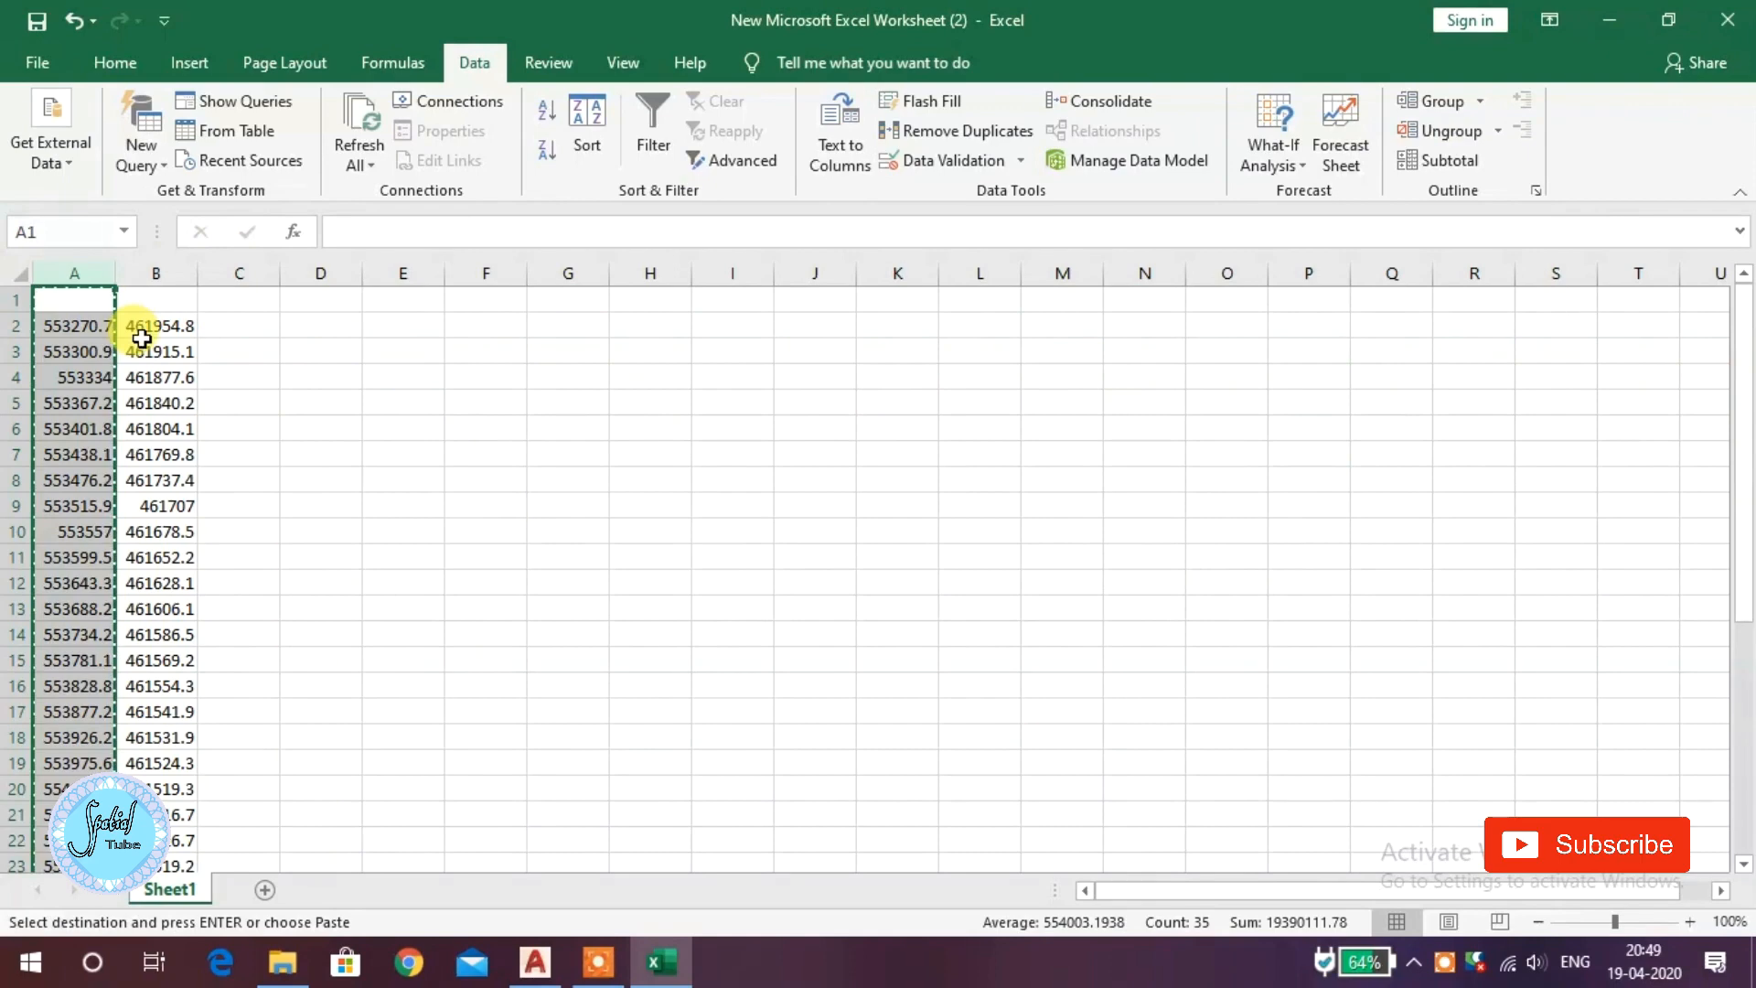
{"action": "left_click", "coordinate": [254, 275]}
{"action": "key", "text": "ctrl+v"}
{"action": "left_click", "coordinate": [568, 428]}
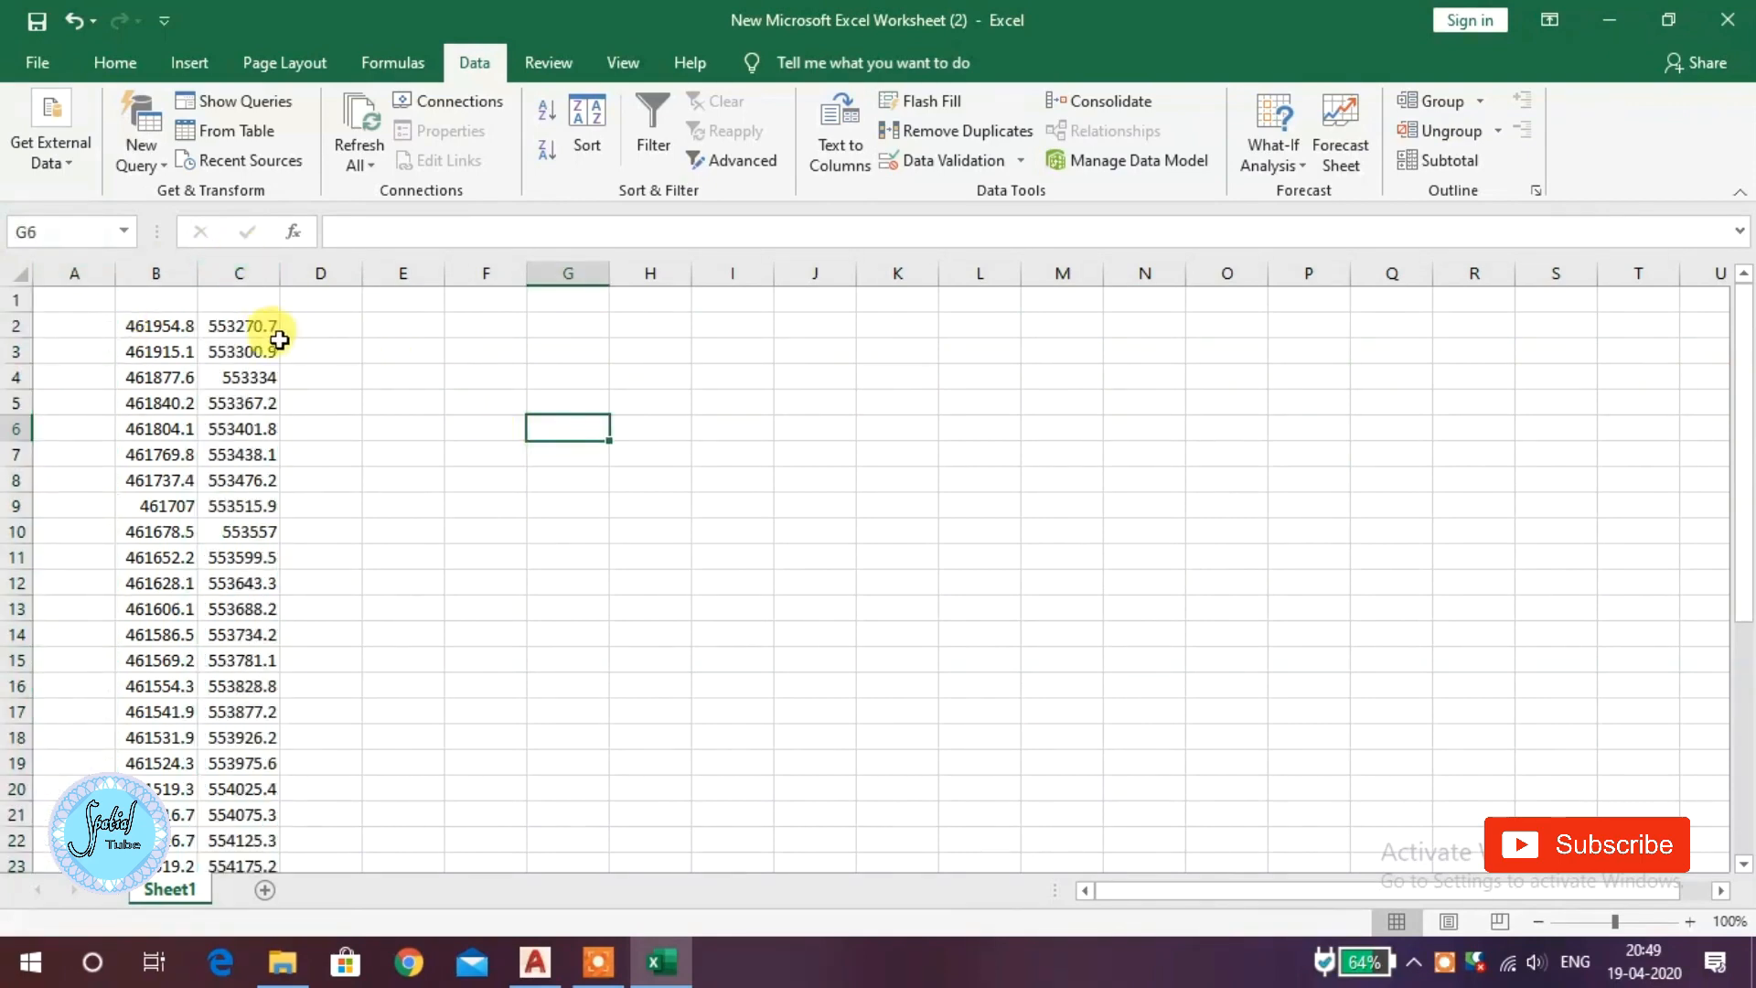
Enter the header "E" in cell B1 above the 461... coordinates
{"action": "left_click", "coordinate": [155, 301]}
{"action": "type", "text": "E"}
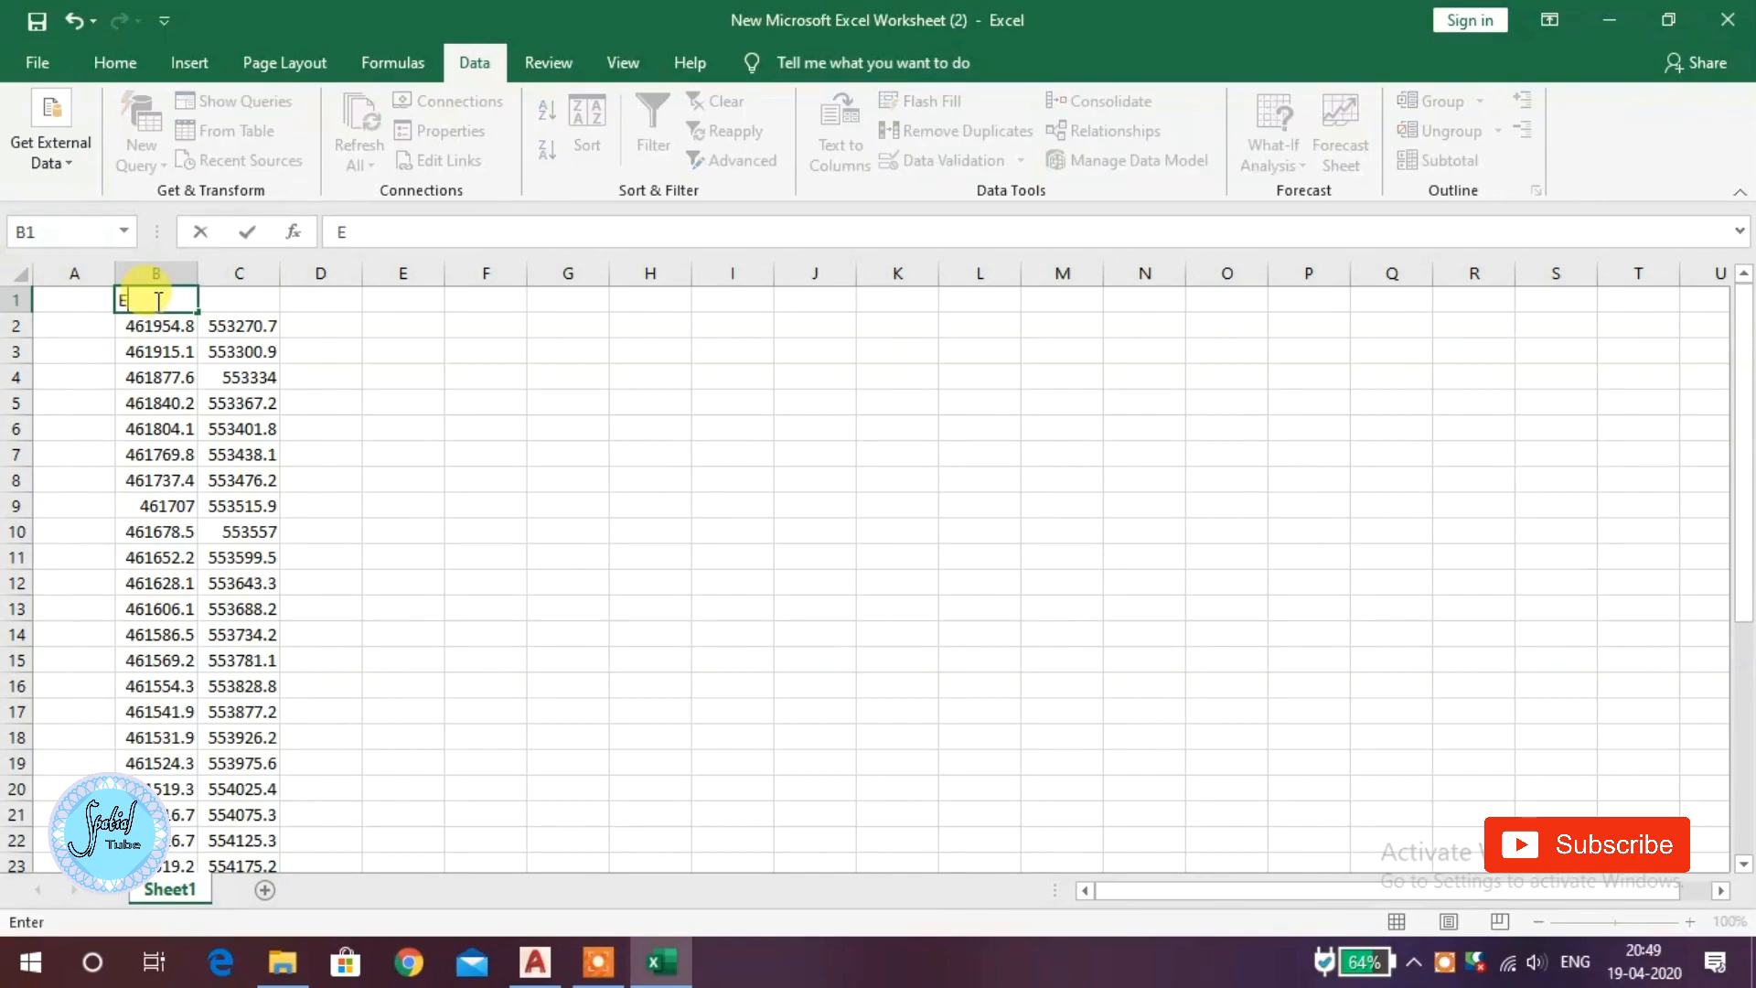
{"action": "key", "text": "Tab"}
{"action": "key", "text": "Tab"}
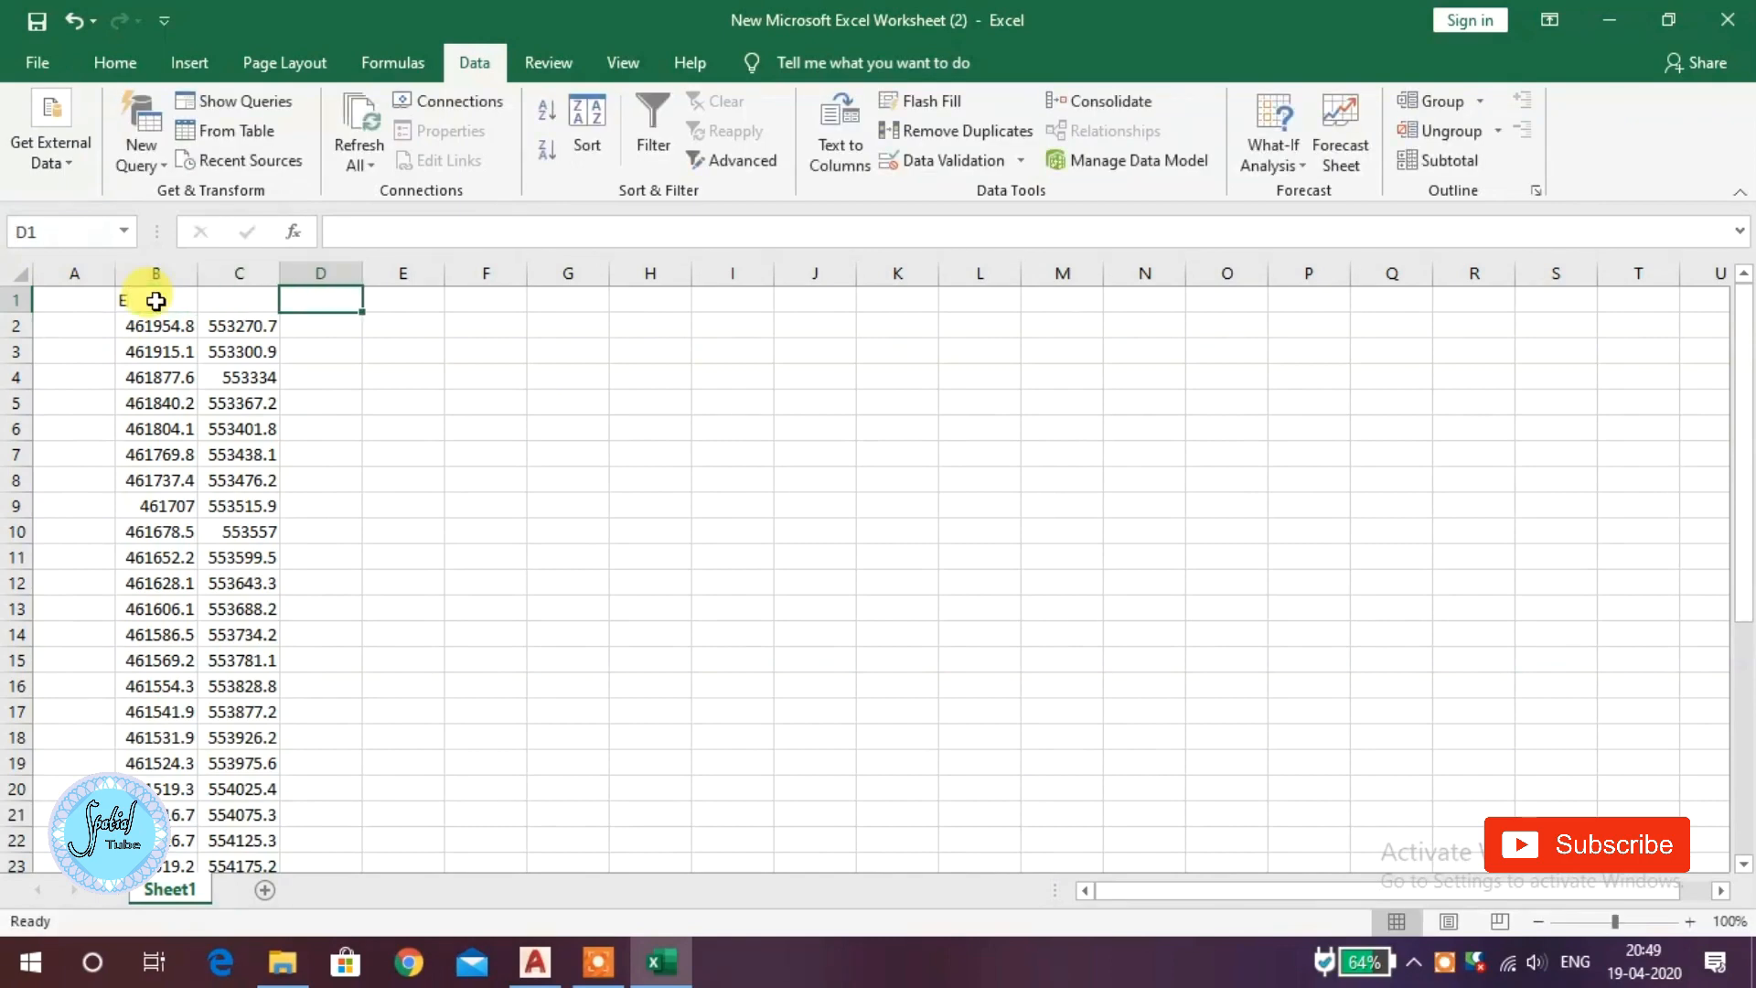
{"action": "left_click", "coordinate": [226, 296]}
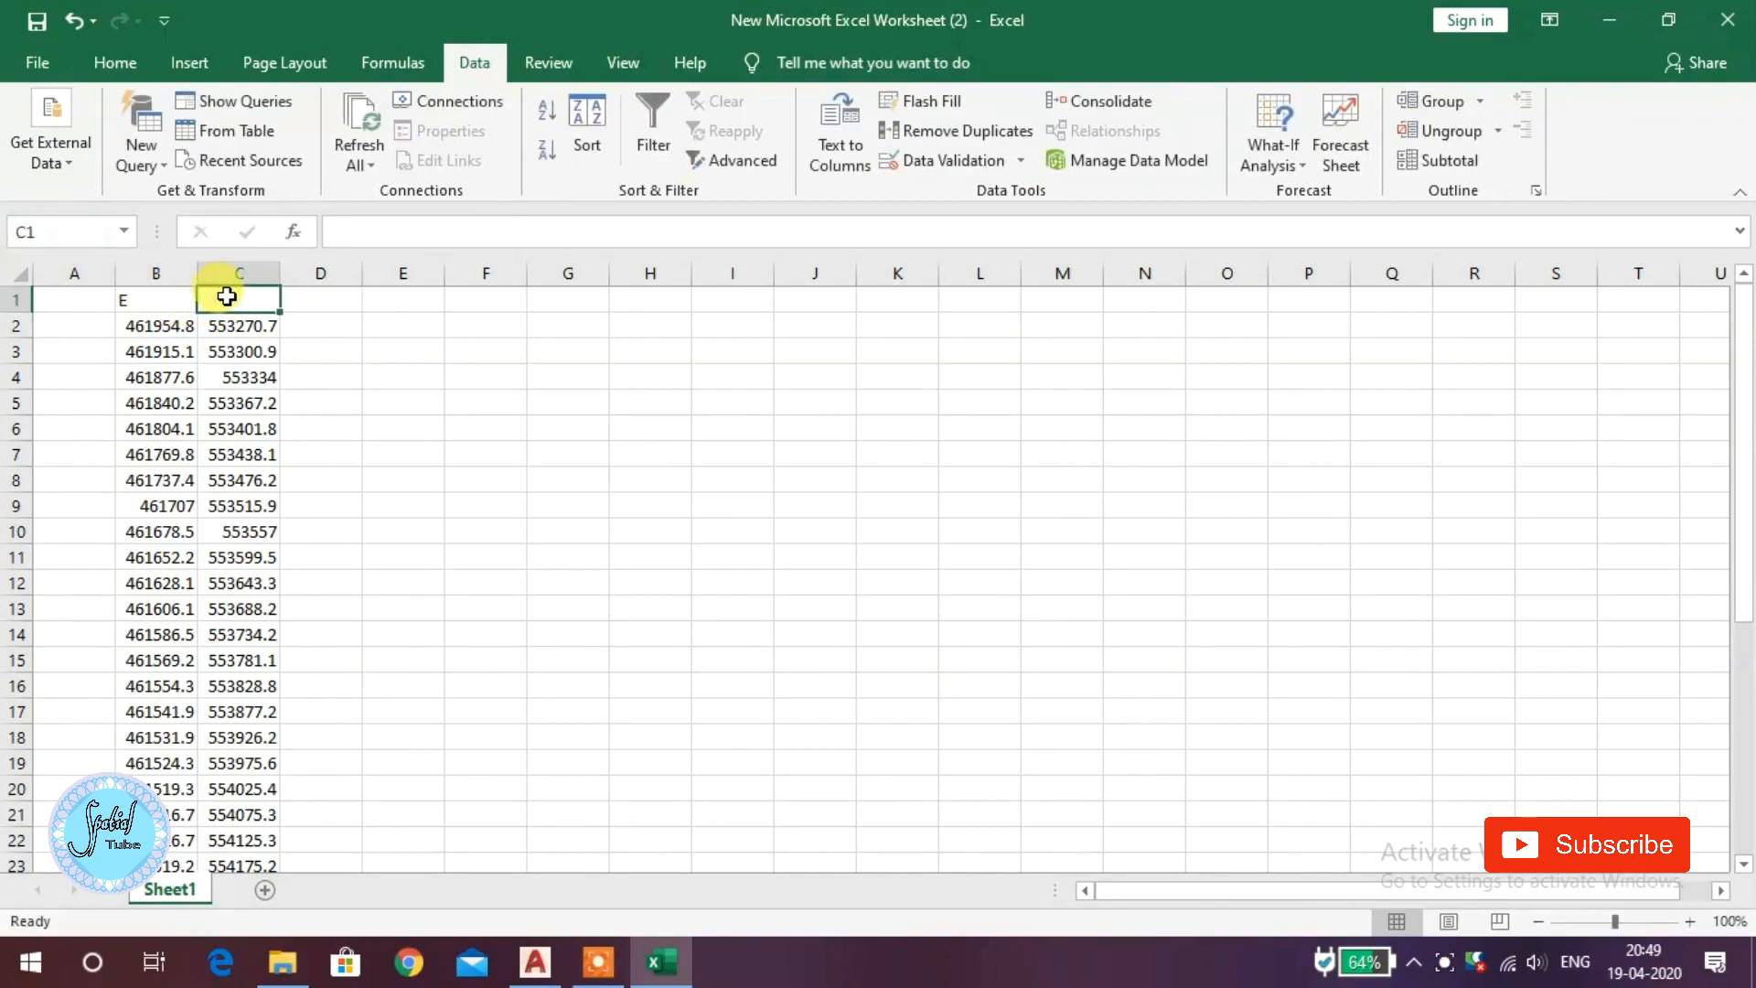
{"action": "key", "text": "Tab"}
{"action": "type", "text": "n"}
{"action": "key", "text": "Tab"}
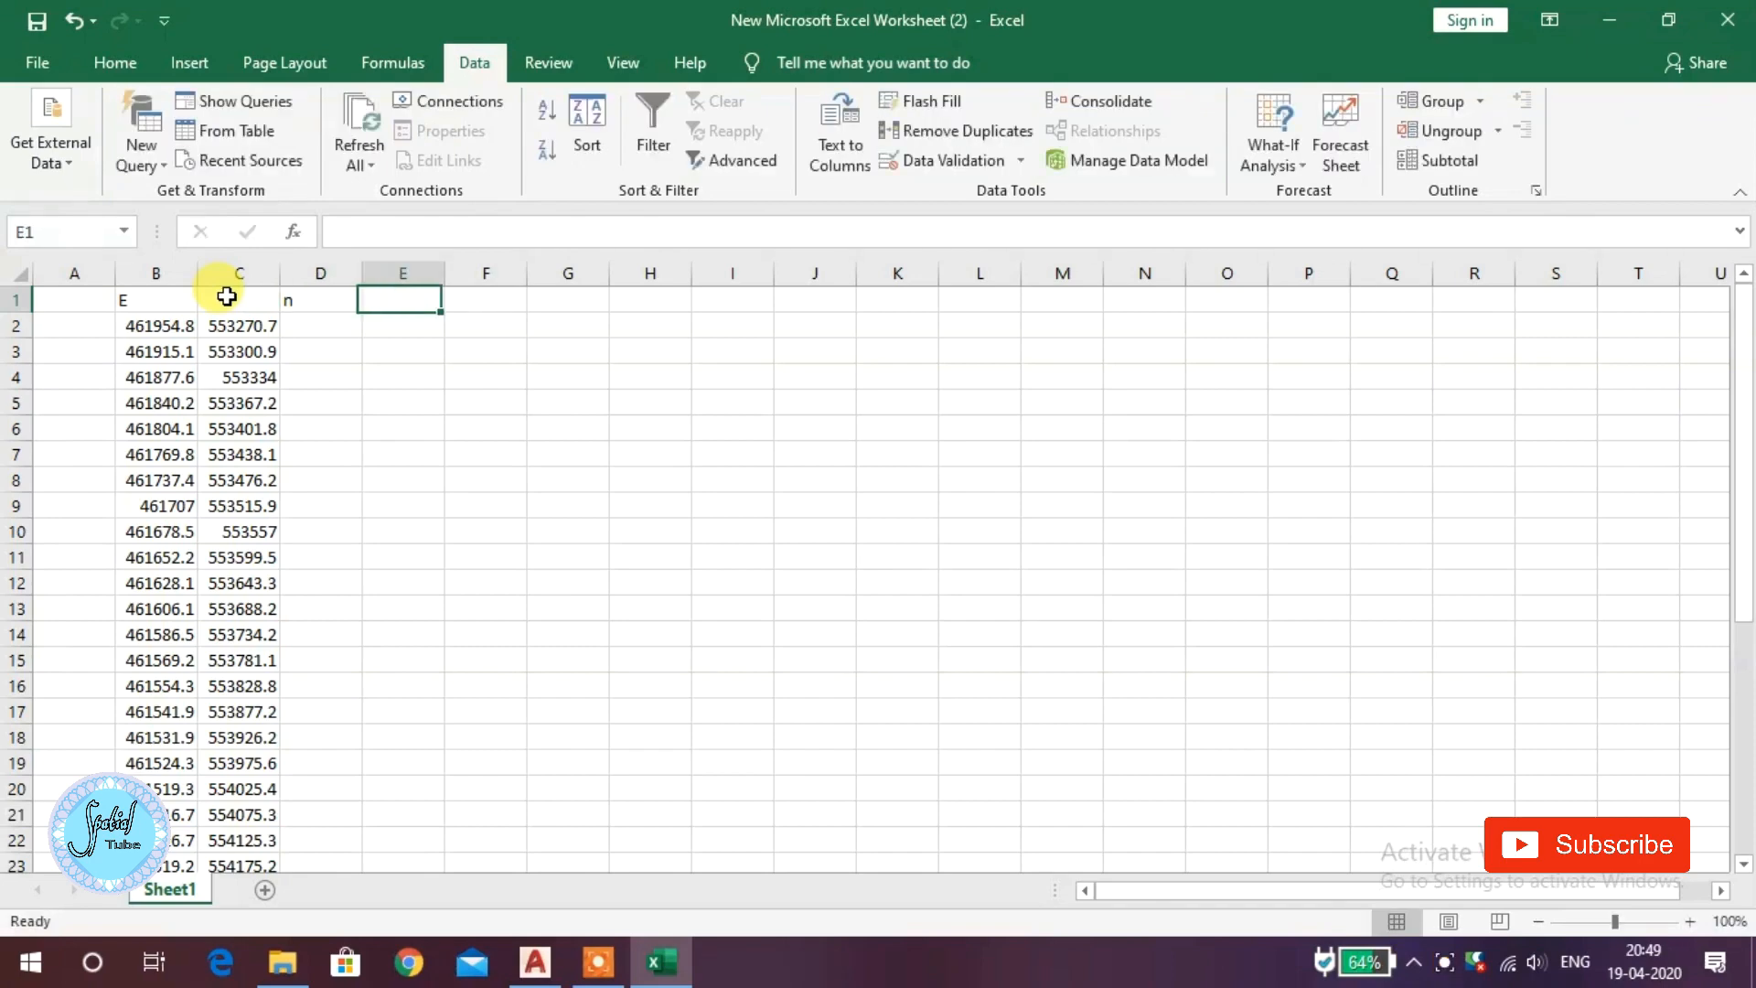
Enter the header "N" in cell C1 and replace the content of D1 with "ELEVATION"
{"action": "left_click", "coordinate": [227, 296]}
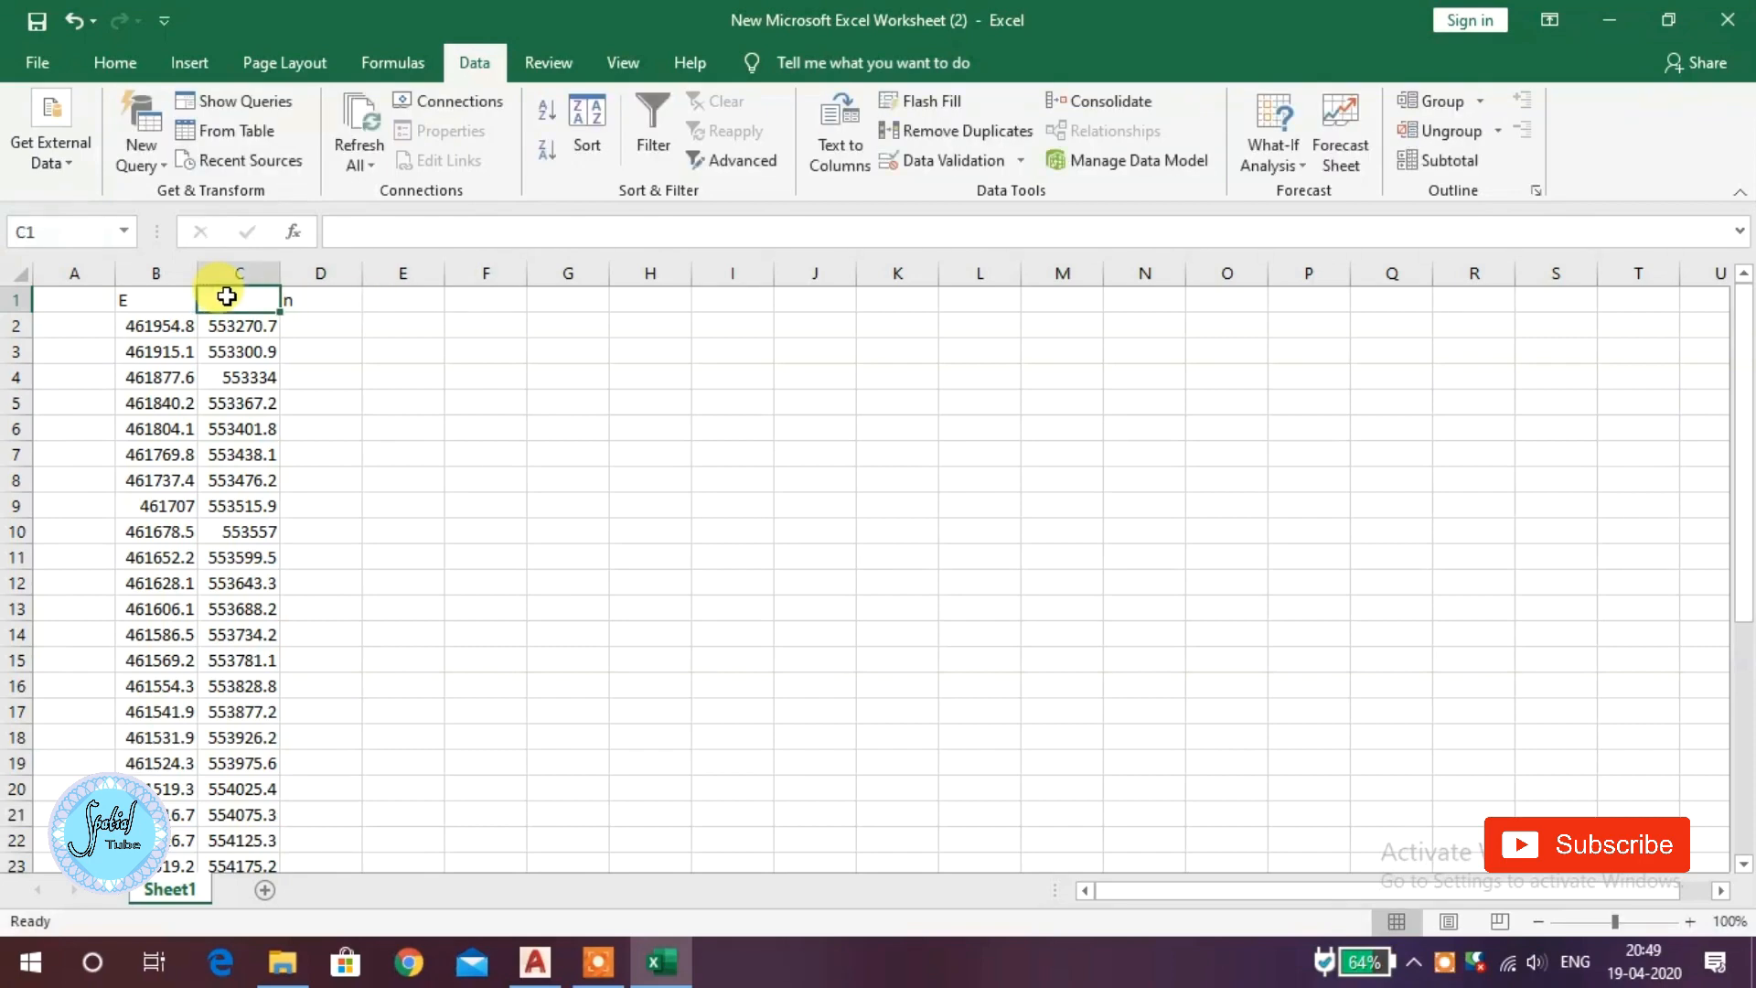
{"action": "type", "text": "N"}
{"action": "left_click", "coordinate": [309, 297]}
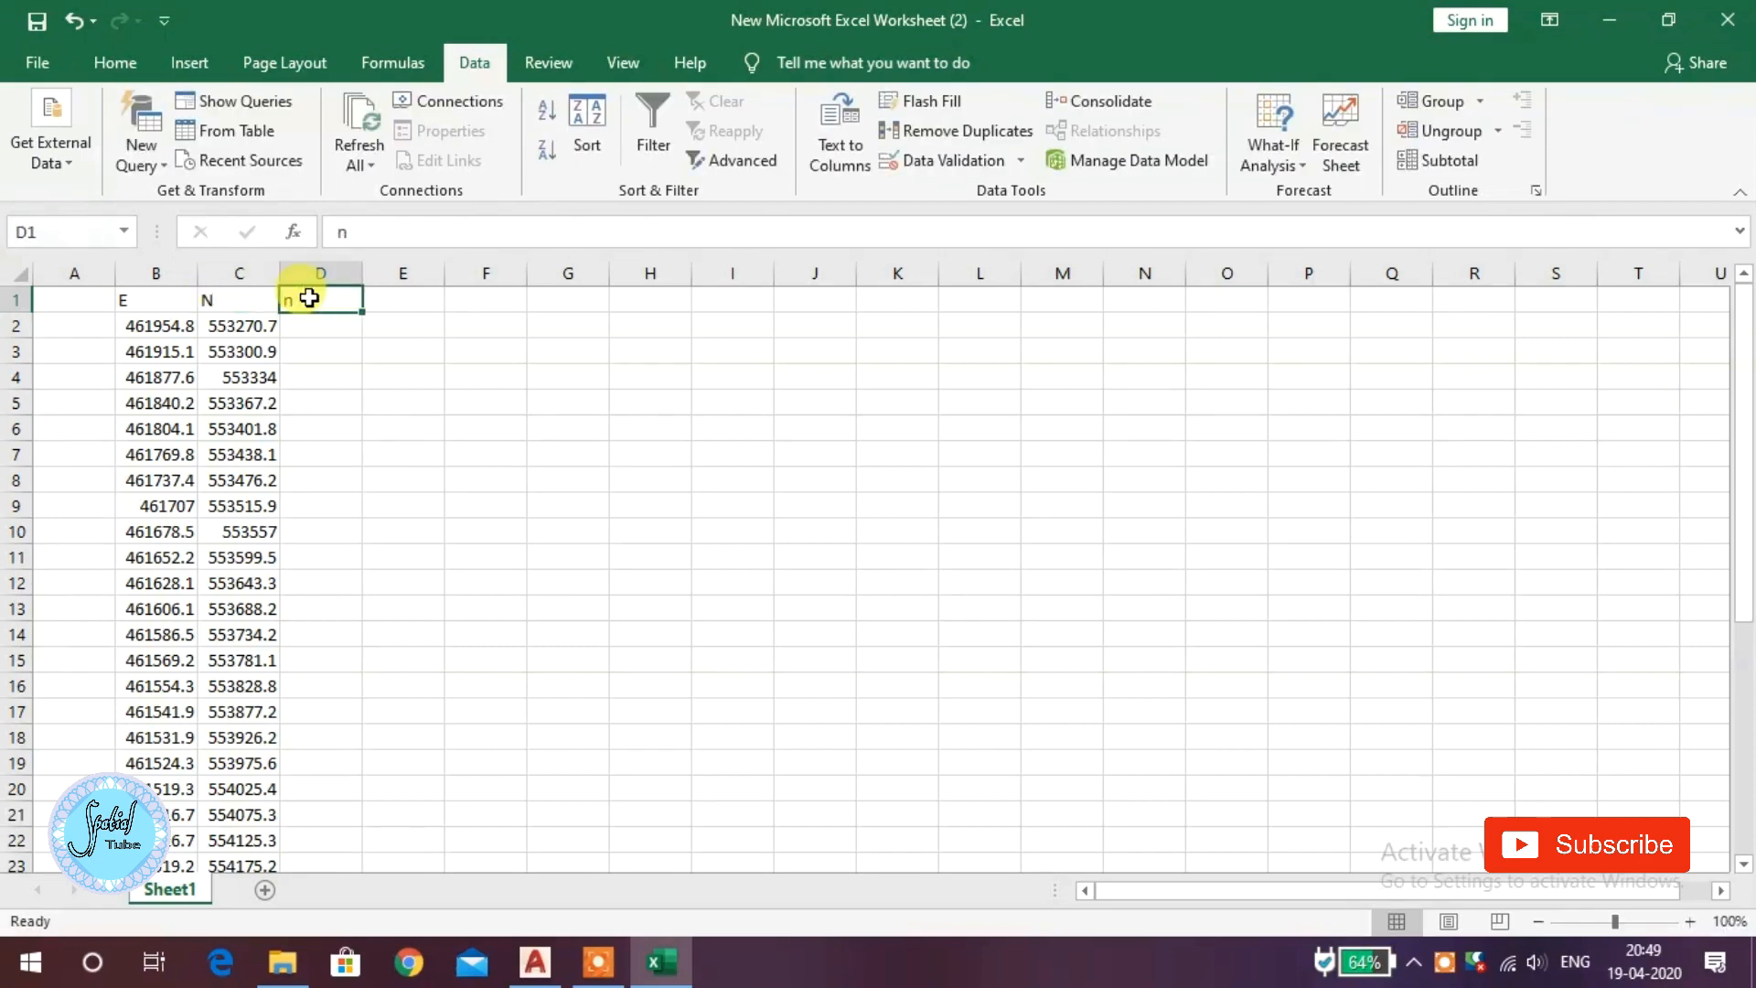
{"action": "type", "text": "ELEVA"}
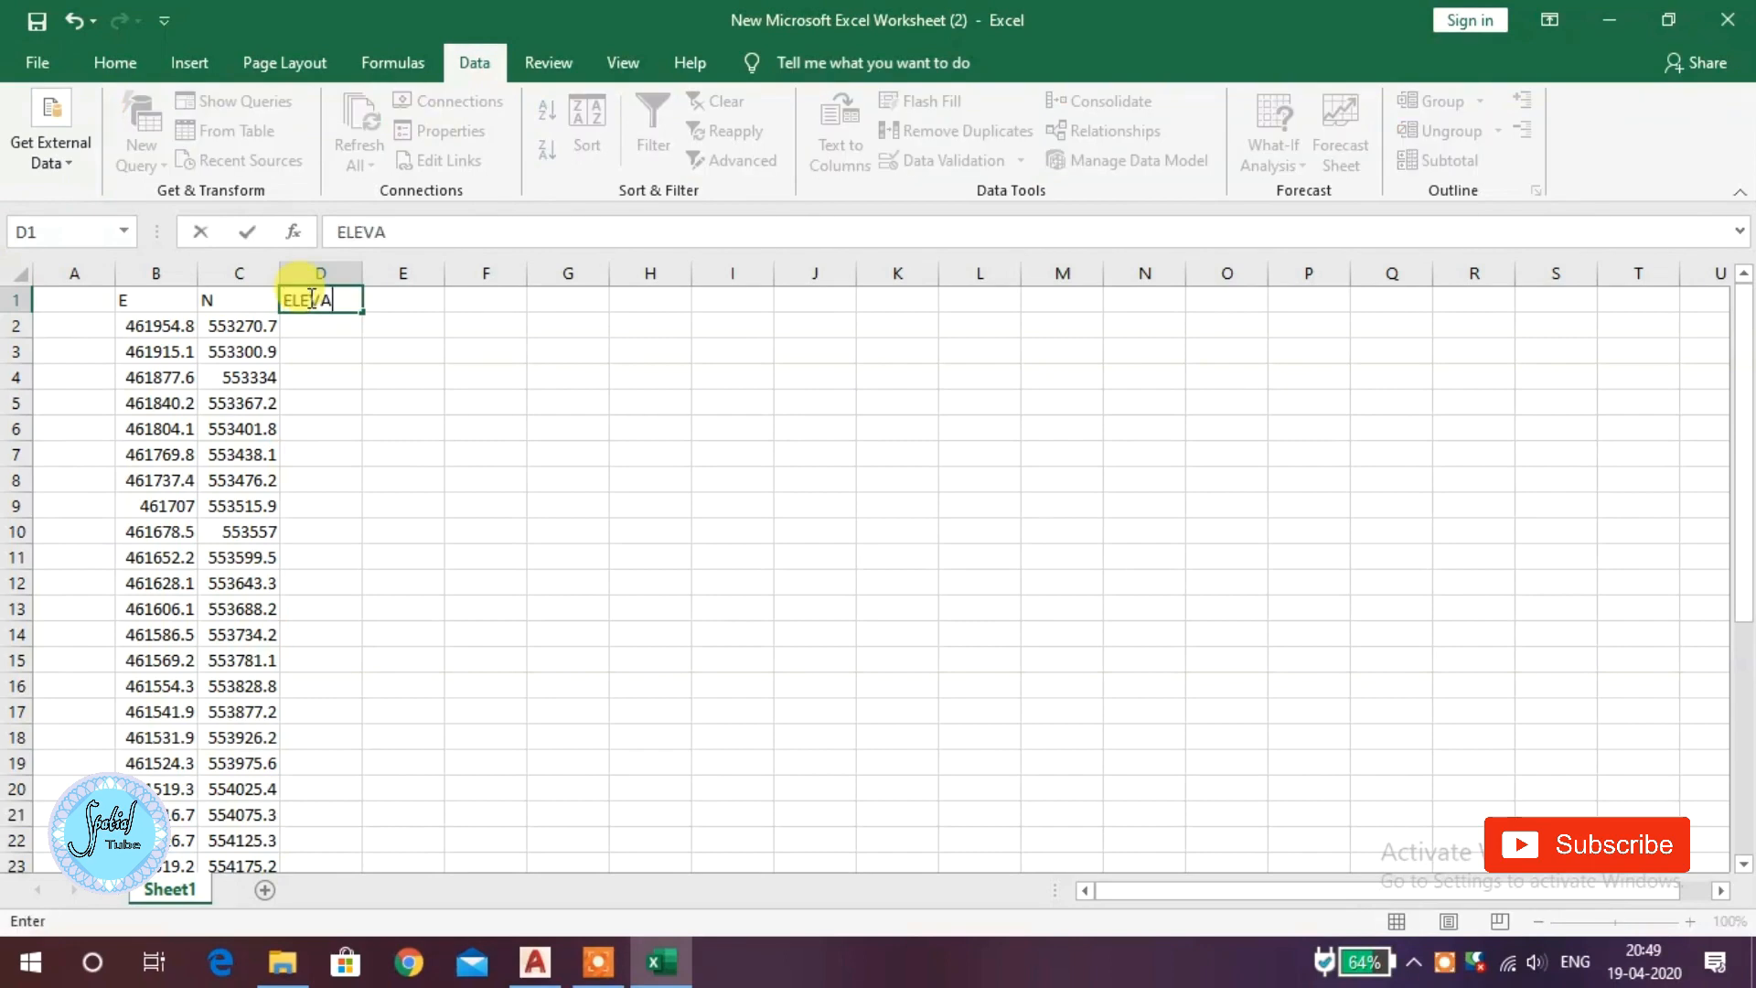
{"action": "type", "text": "TION"}
{"action": "left_click", "coordinate": [559, 373]}
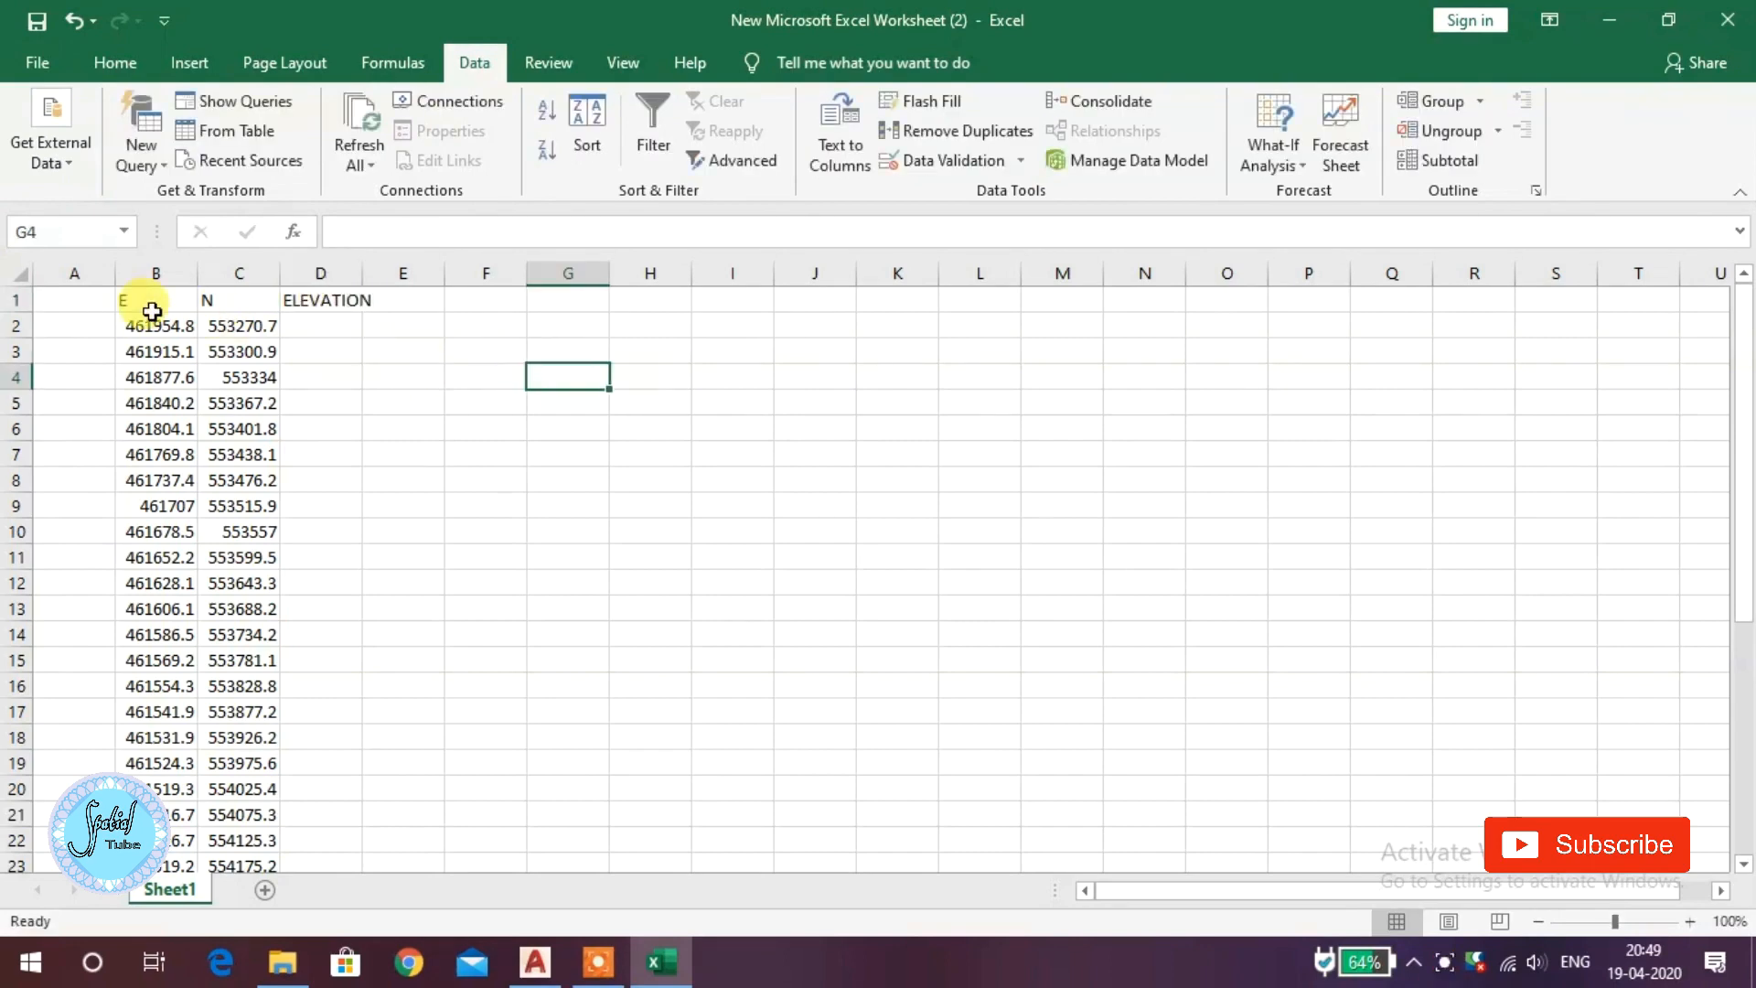
Enter the headers "POINT" in cell A1 and "DESCRIPTION" in cell E1
{"action": "left_click", "coordinate": [73, 298]}
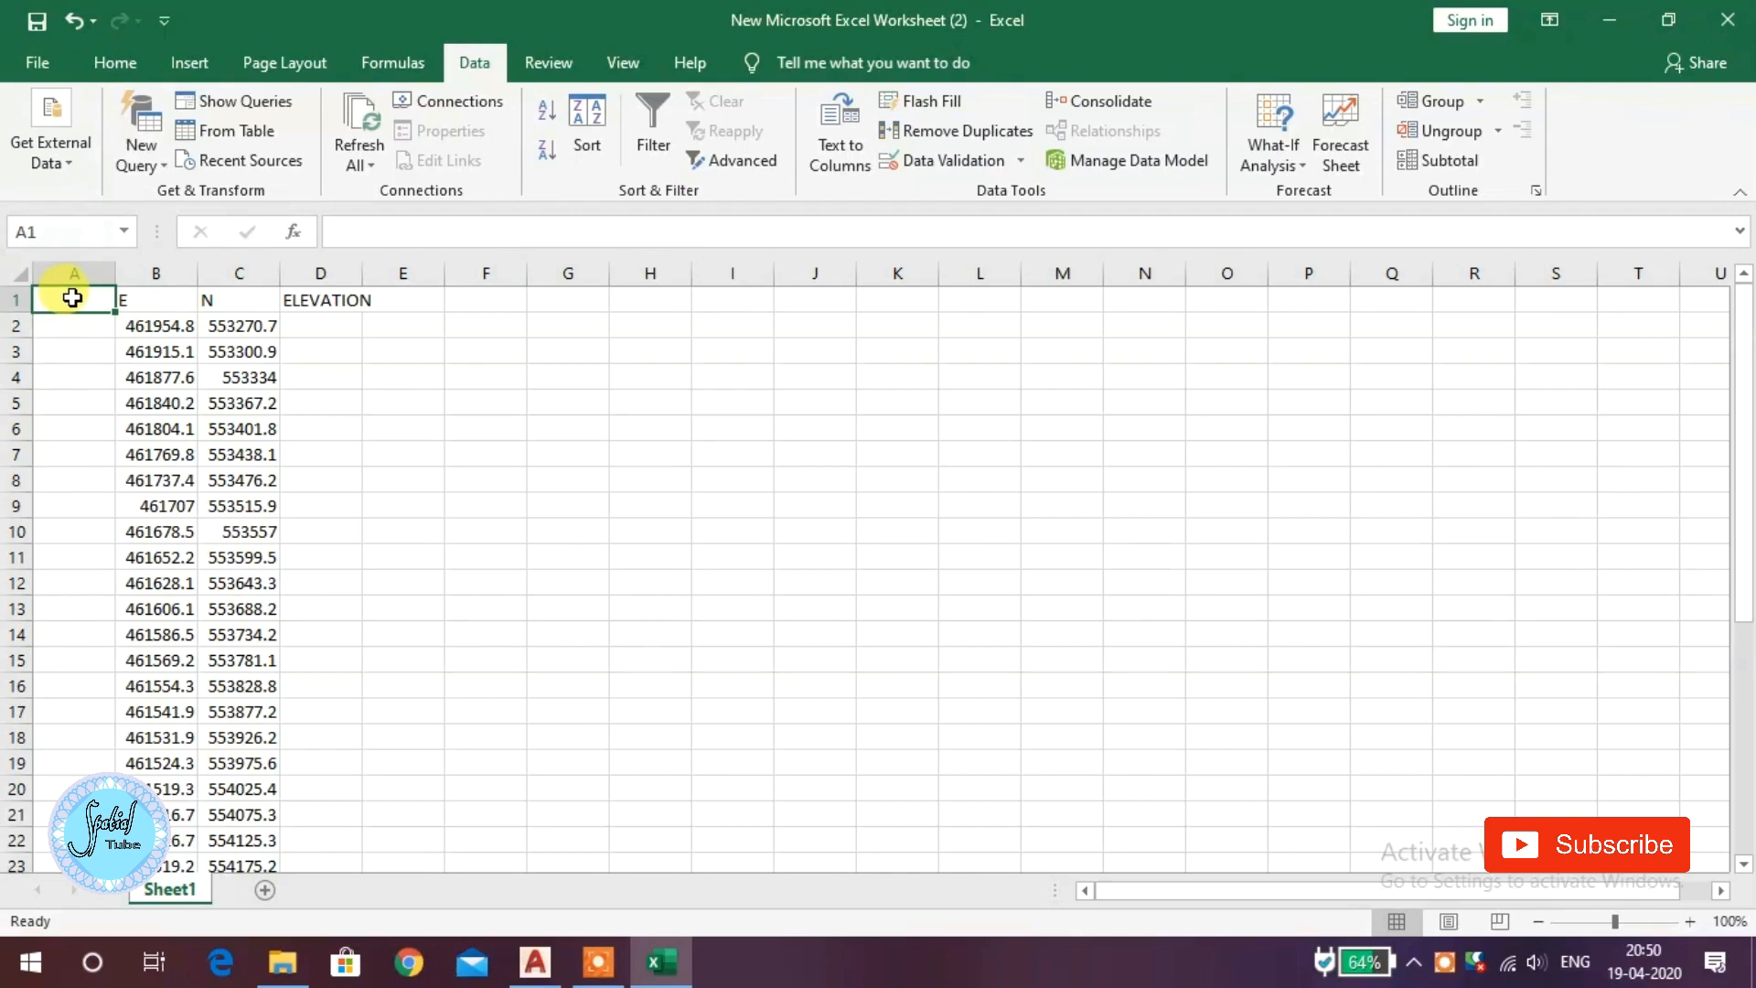
{"action": "type", "text": "P"}
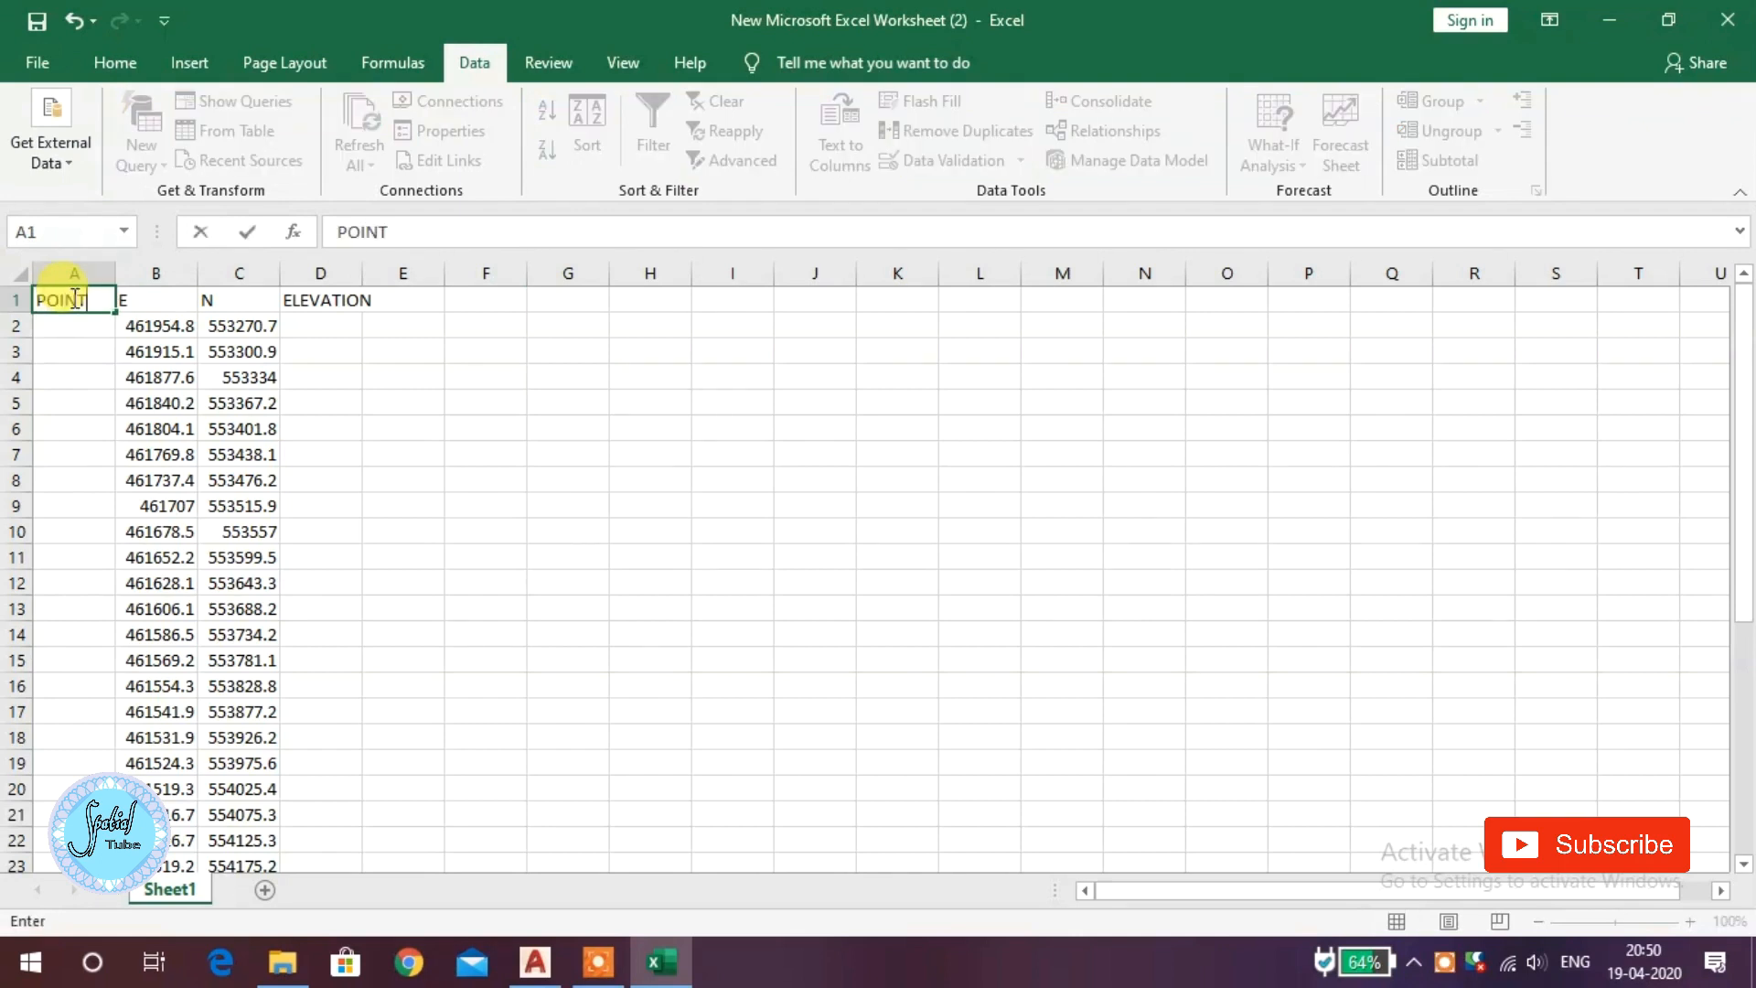
{"action": "type", "text": "OINT"}
{"action": "left_click", "coordinate": [622, 351]}
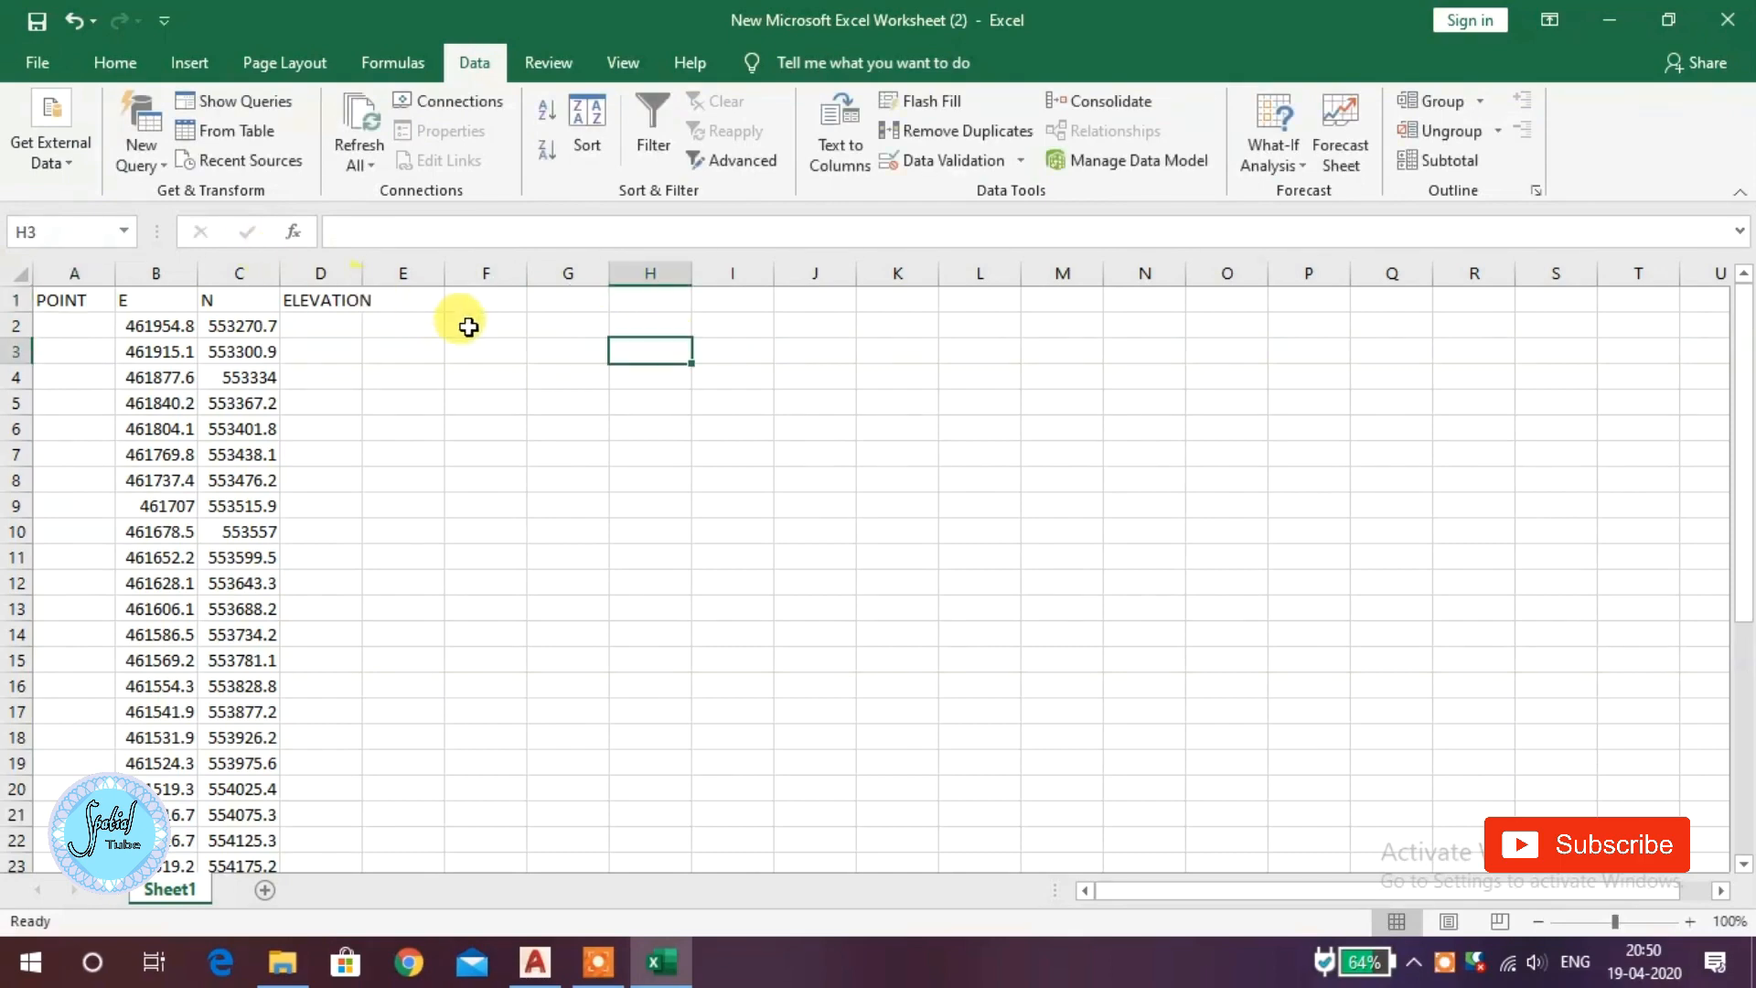
{"action": "left_click", "coordinate": [424, 295]}
{"action": "type", "text": "DESCRIPTION"}
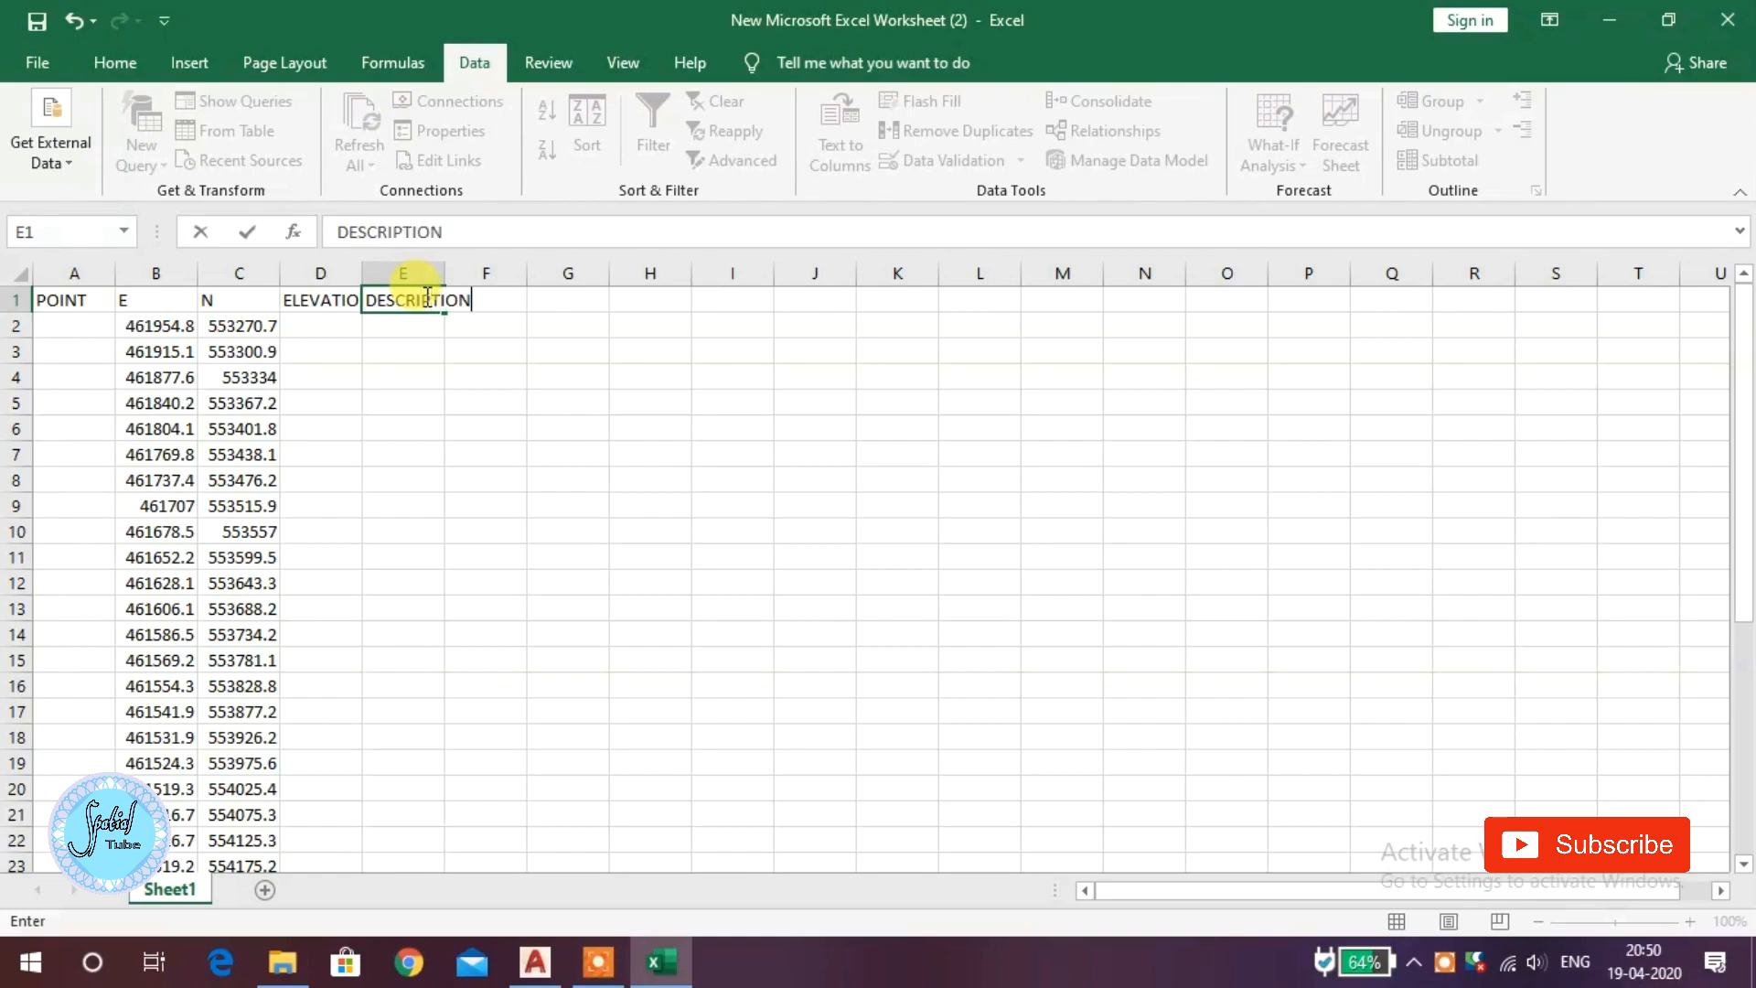
{"action": "left_click", "coordinate": [878, 474]}
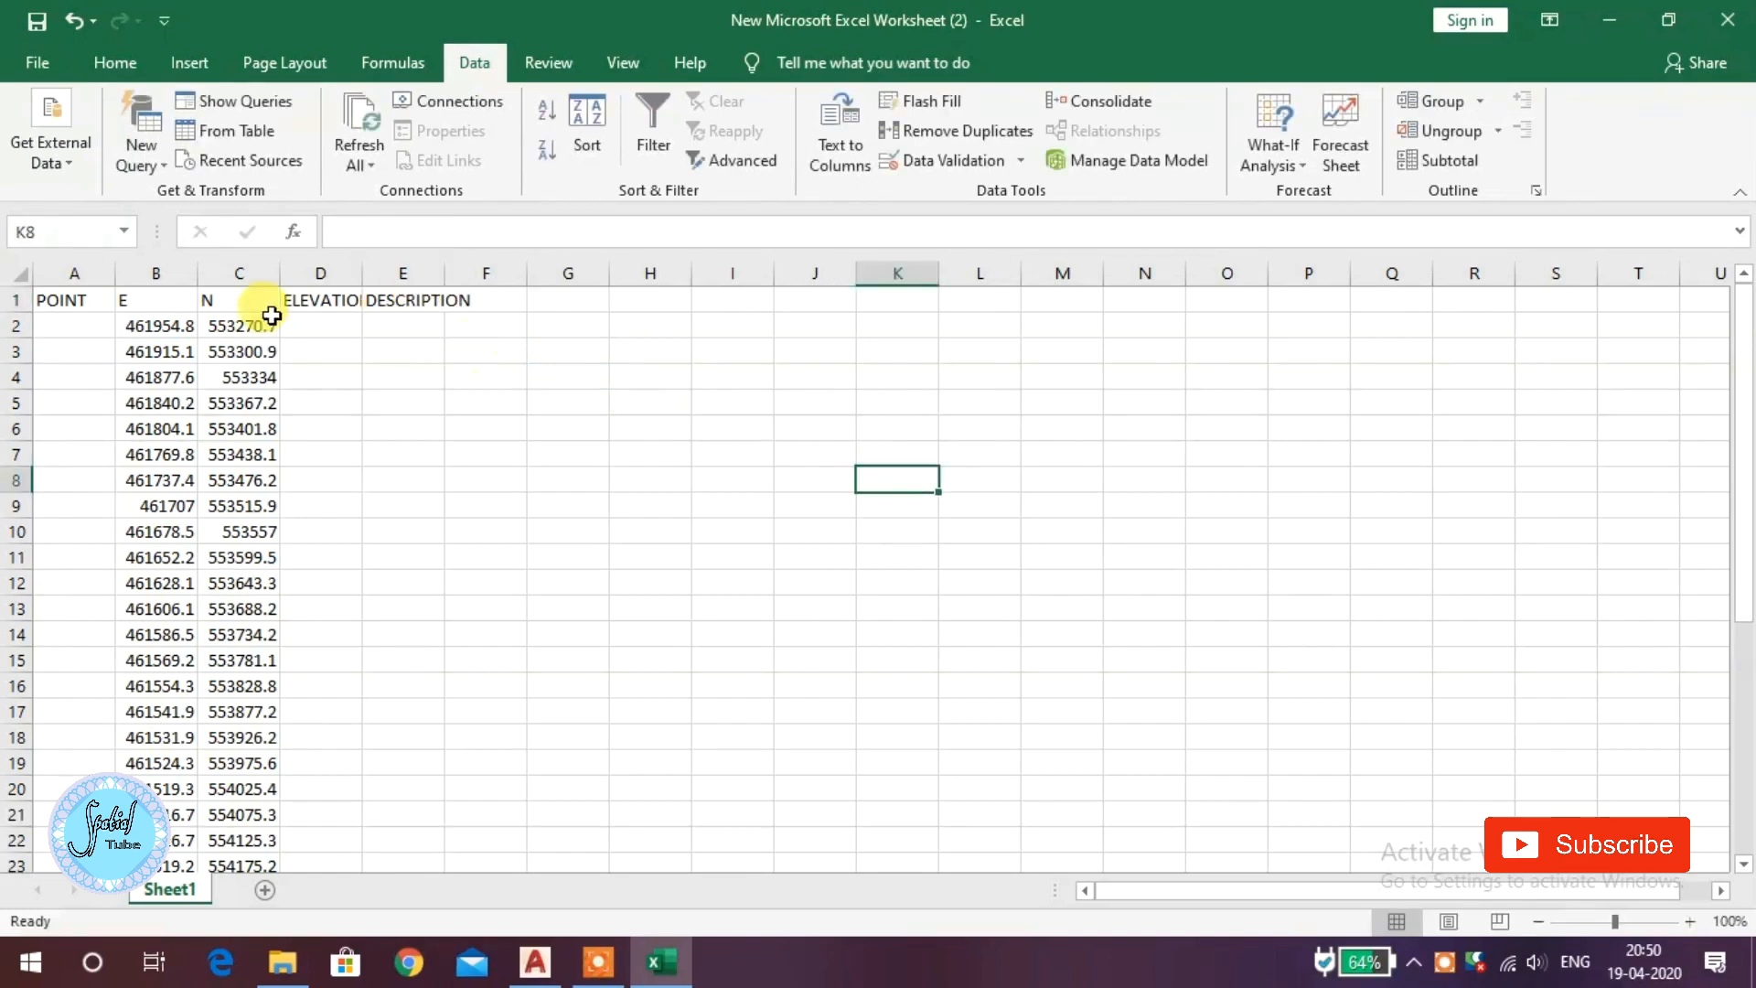
Centre the contents of columns A to E horizontally
{"action": "left_click_drag", "start_coordinate": [89, 274], "coordinate": [423, 391]}
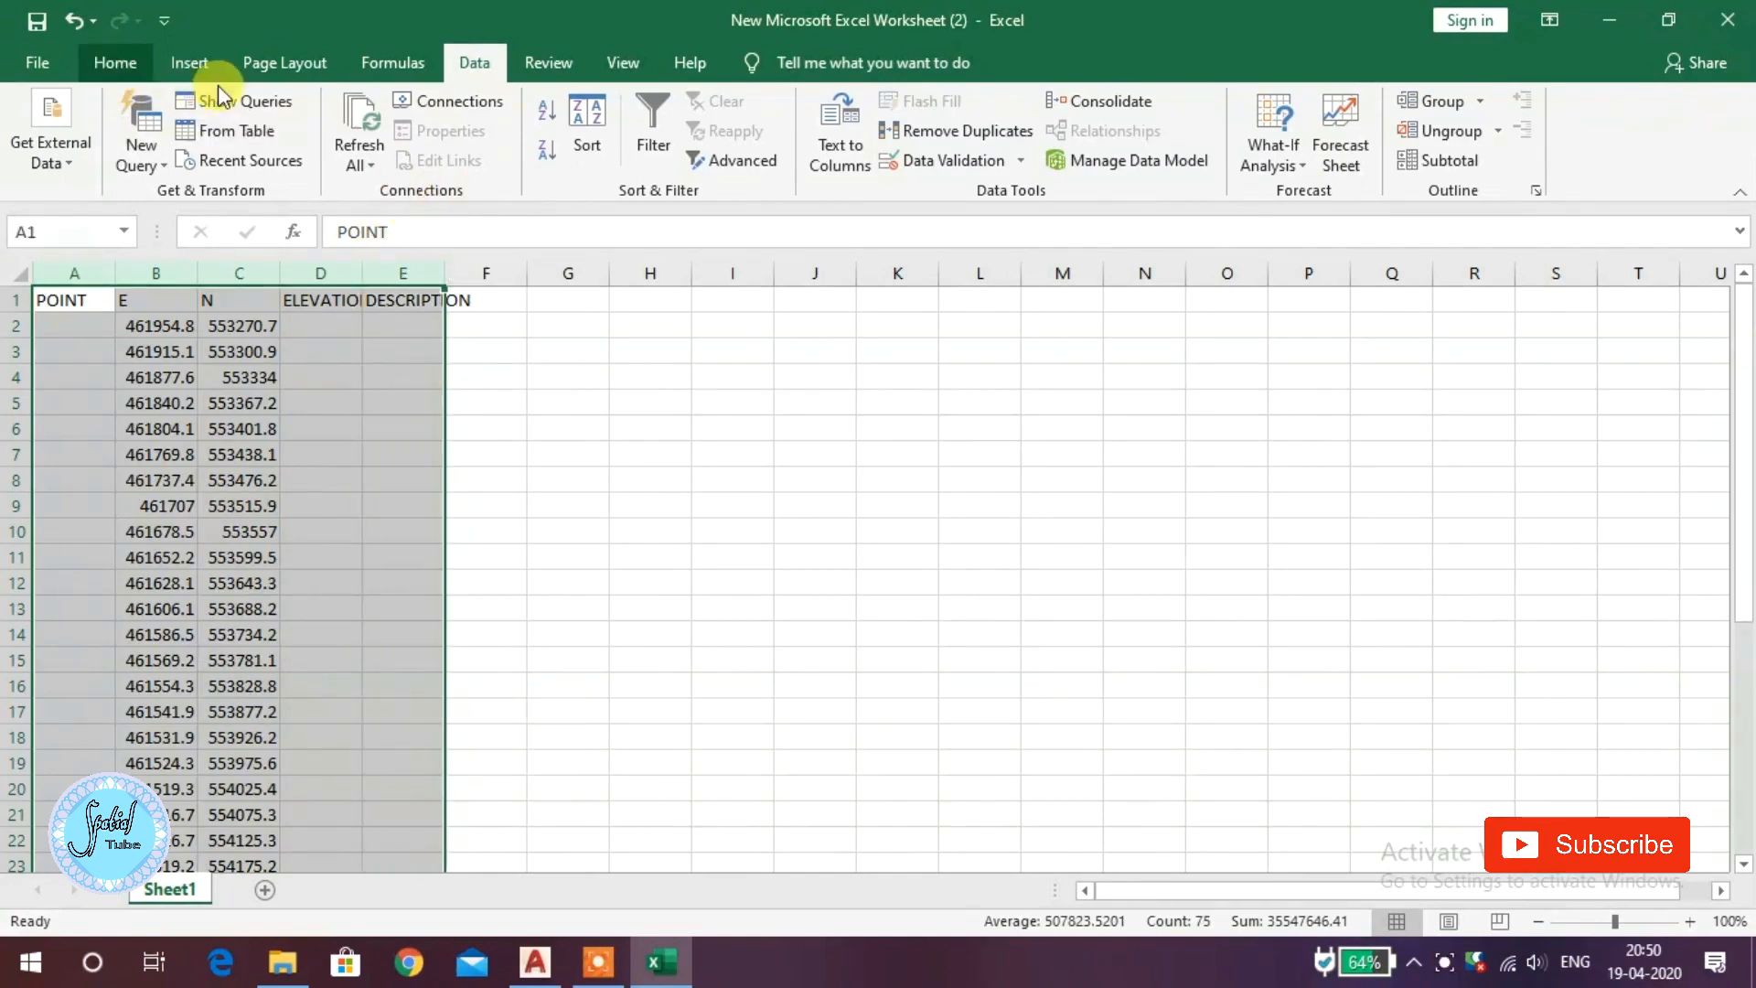
{"action": "left_click", "coordinate": [115, 62]}
{"action": "left_click", "coordinate": [571, 149]}
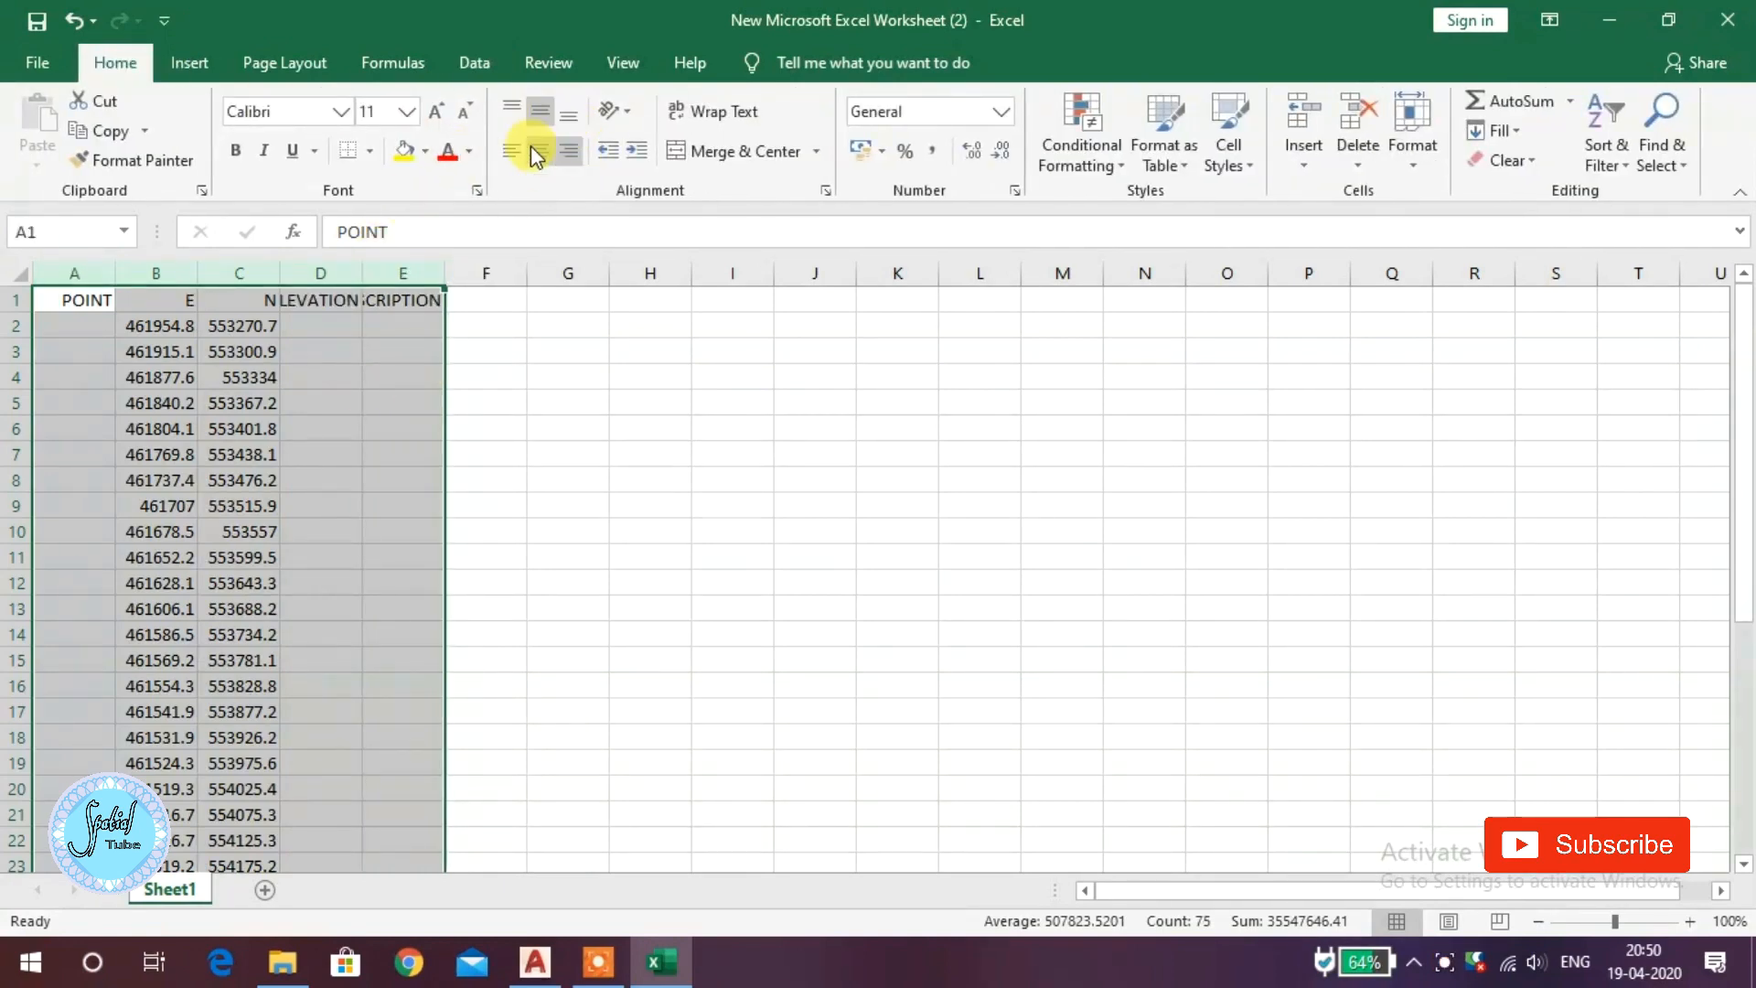
{"action": "left_click", "coordinate": [537, 151]}
{"action": "left_click", "coordinate": [883, 426]}
Widen columns B to E so the ELEVATION and DESCRIPTION headers and the four-decimal coordinates fit in full
{"action": "left_click_drag", "start_coordinate": [362, 270], "coordinate": [556, 272]}
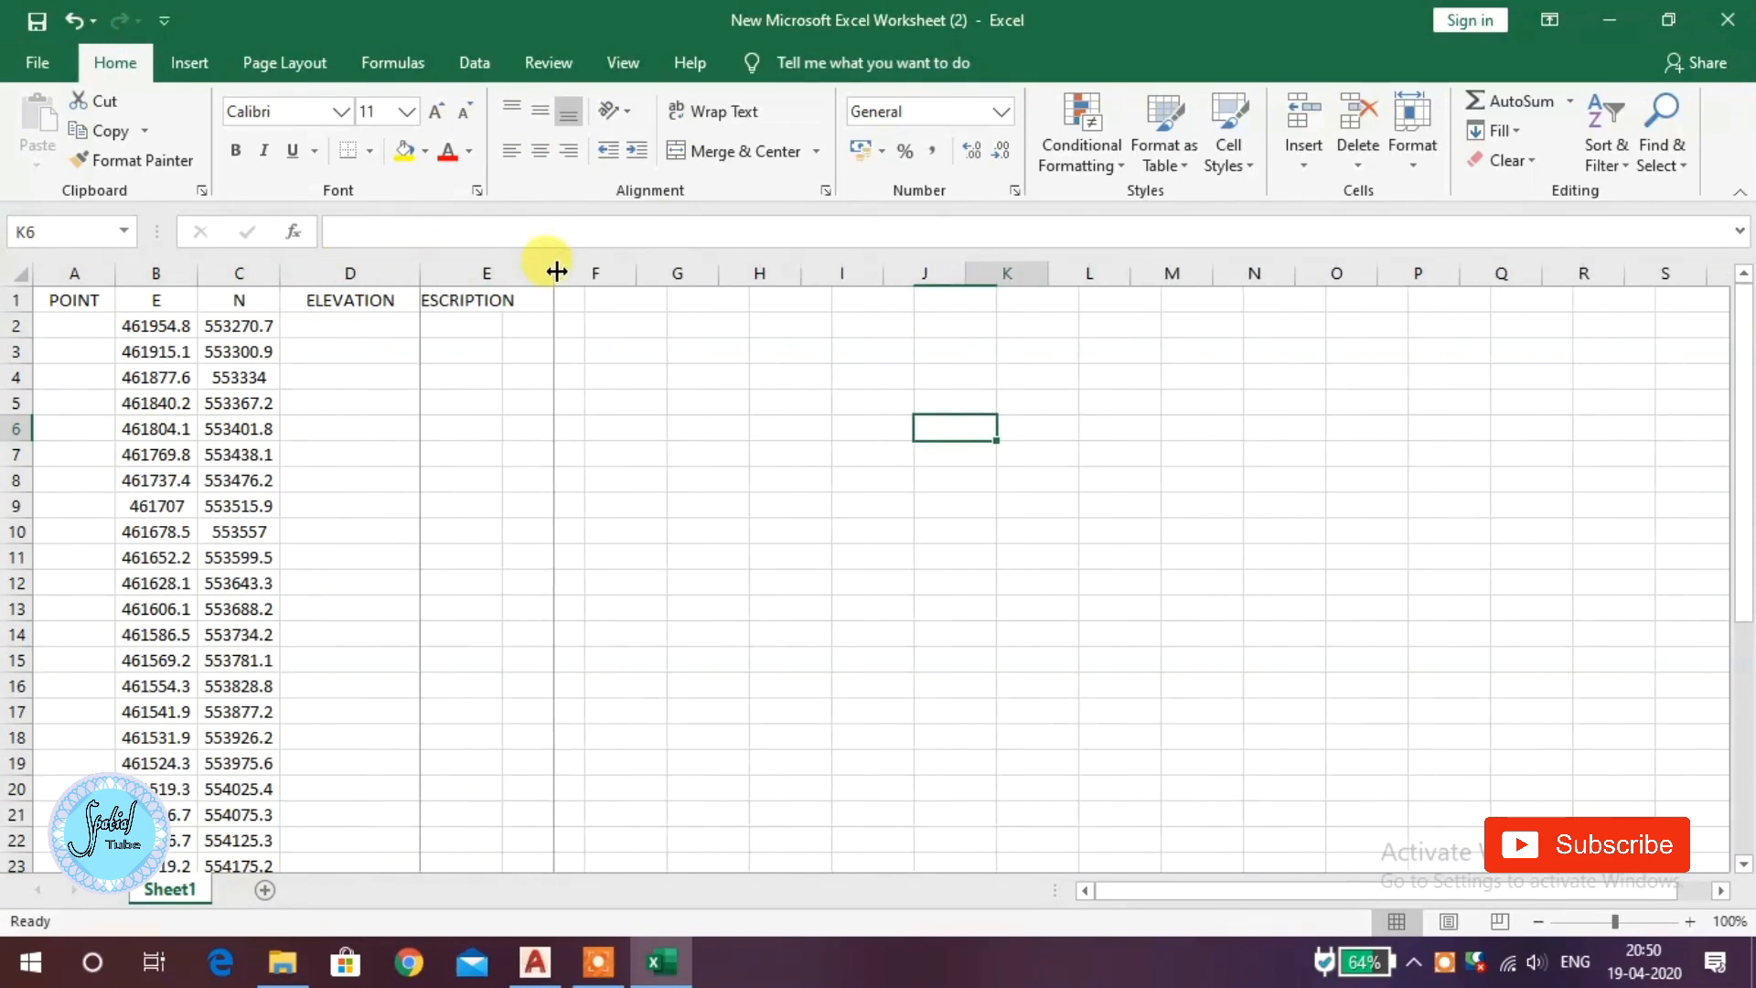
{"action": "left_click", "coordinate": [841, 427]}
{"action": "left_click_drag", "start_coordinate": [198, 274], "coordinate": [358, 275]}
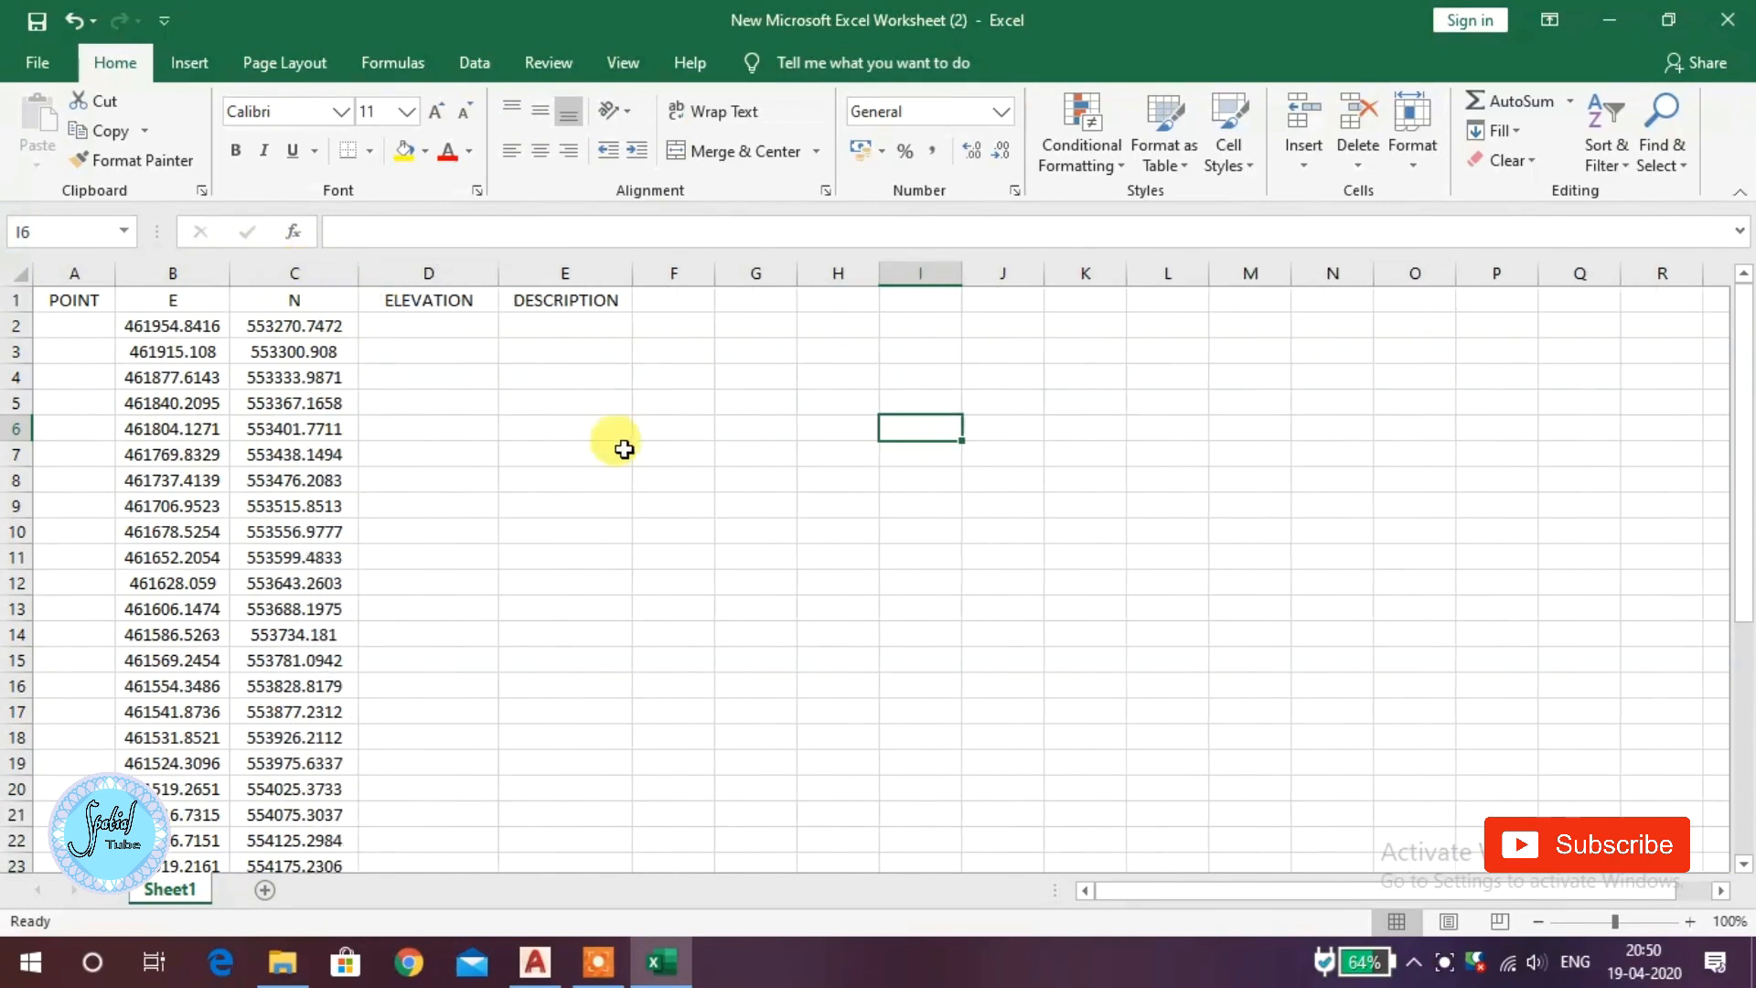
{"action": "left_click", "coordinate": [850, 510]}
{"action": "scroll", "coordinate": [513, 611], "scroll_direction": "down", "scroll_amount": 11}
{"action": "scroll", "coordinate": [503, 654], "scroll_direction": "up", "scroll_amount": 11}
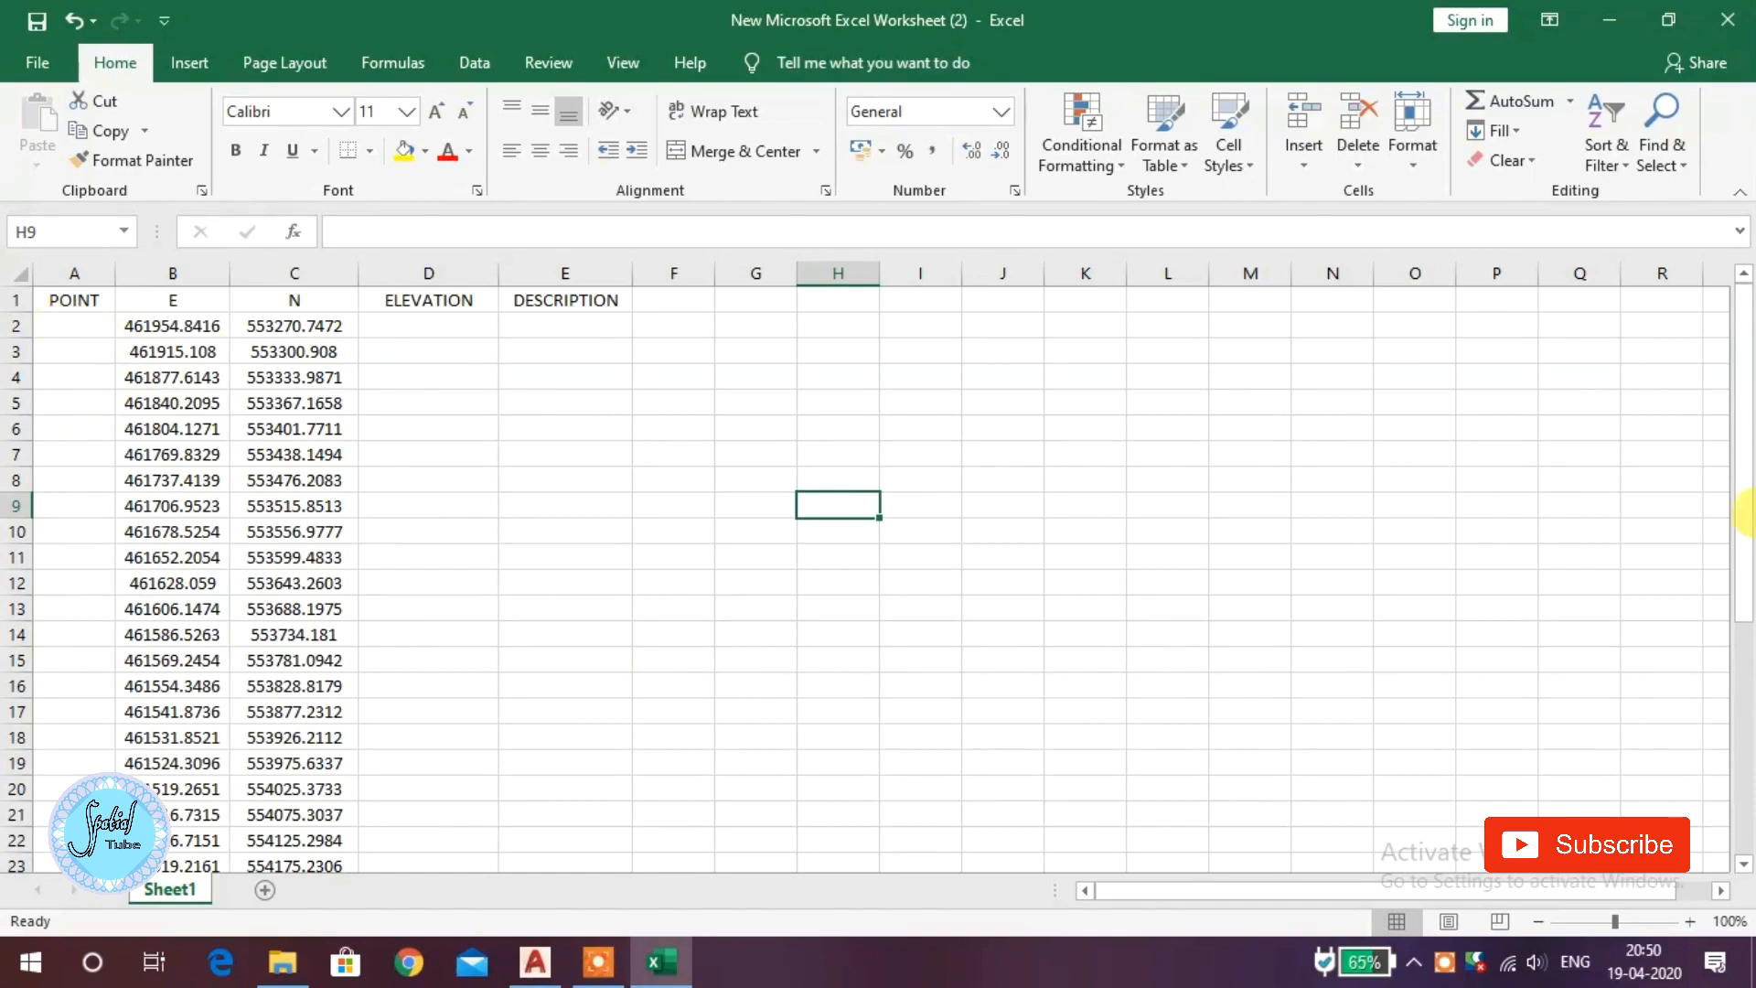
{"action": "left_click", "coordinate": [1745, 599]}
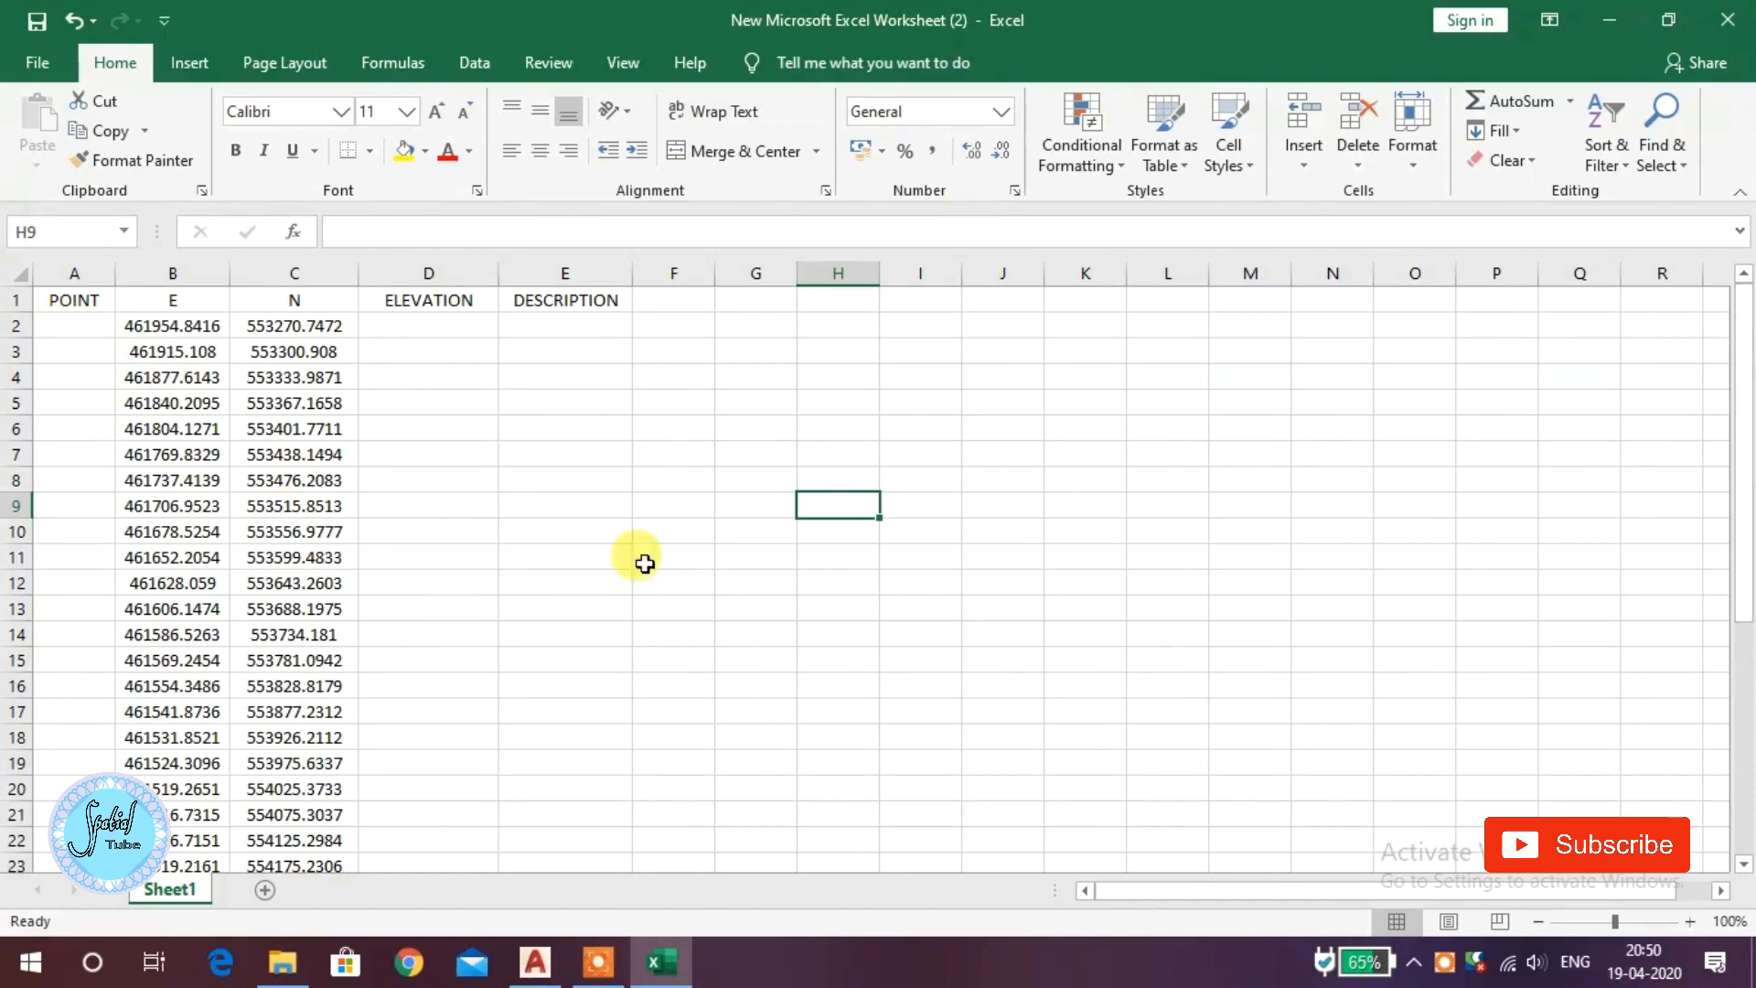